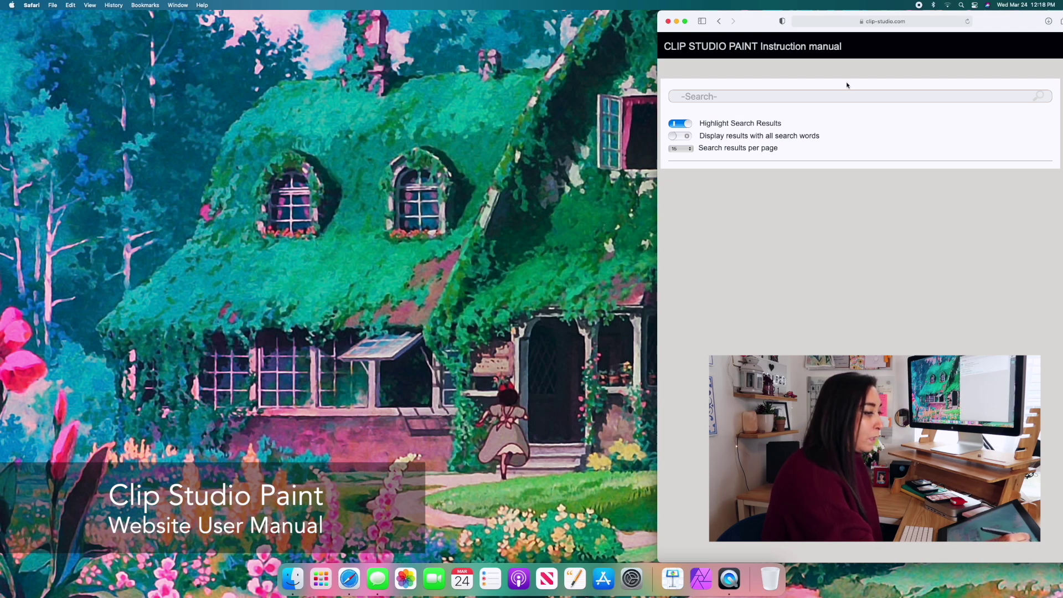
{"action": "left_click", "coordinate": [788, 93]}
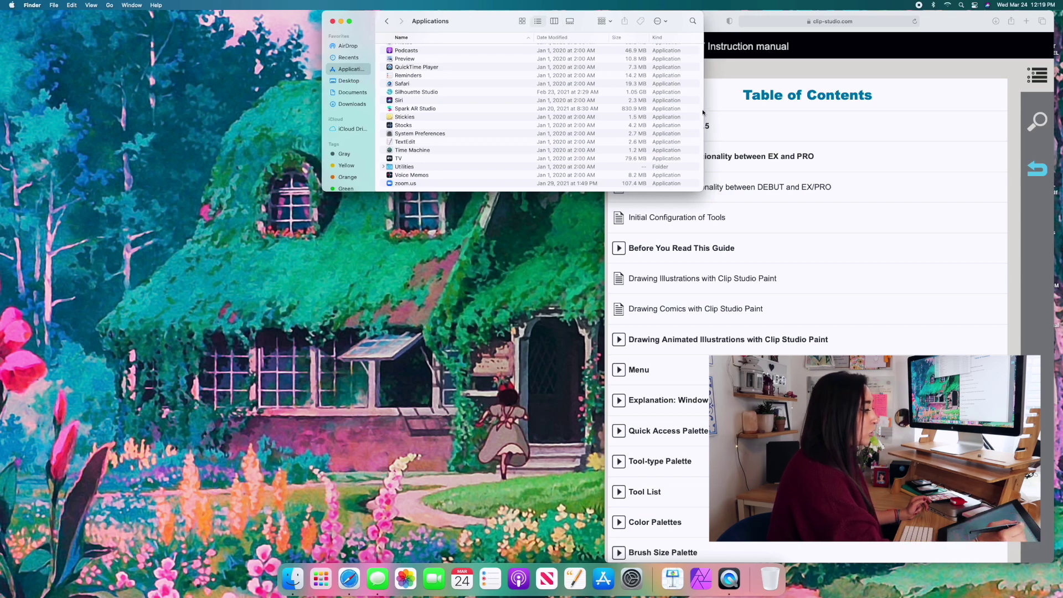
- Launch CLIP STUDIO PAINT from the App folder of CLIP STUDIO 1.5 in Applications and close the Finder window
{"action": "left_click_drag", "start_coordinate": [547, 21], "coordinate": [543, 23]}
{"action": "scroll", "coordinate": [450, 108], "scroll_direction": "up", "scroll_amount": 10}
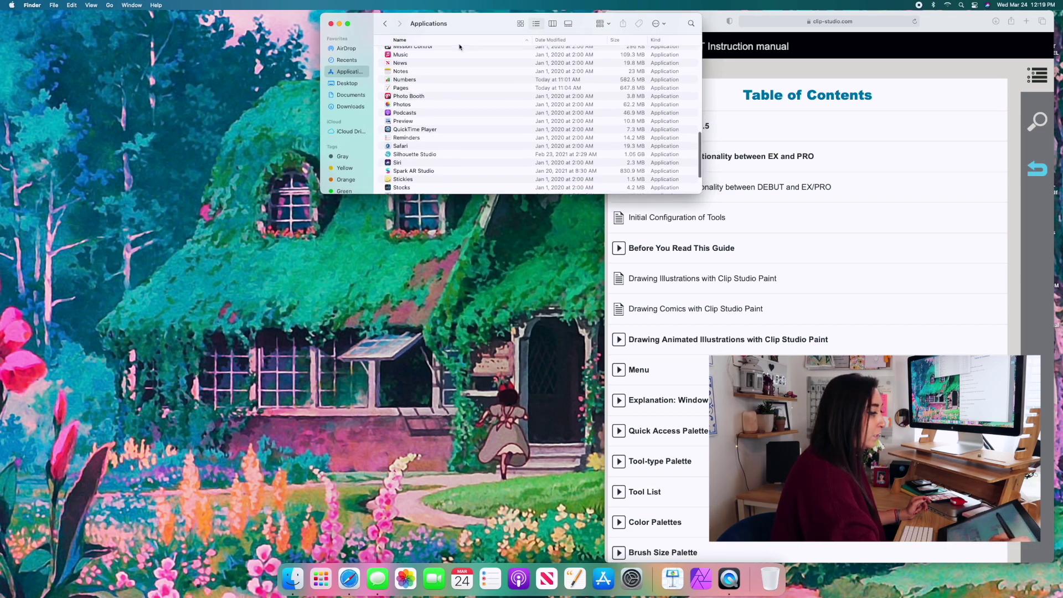
{"action": "scroll", "coordinate": [451, 109], "scroll_direction": "up", "scroll_amount": 5}
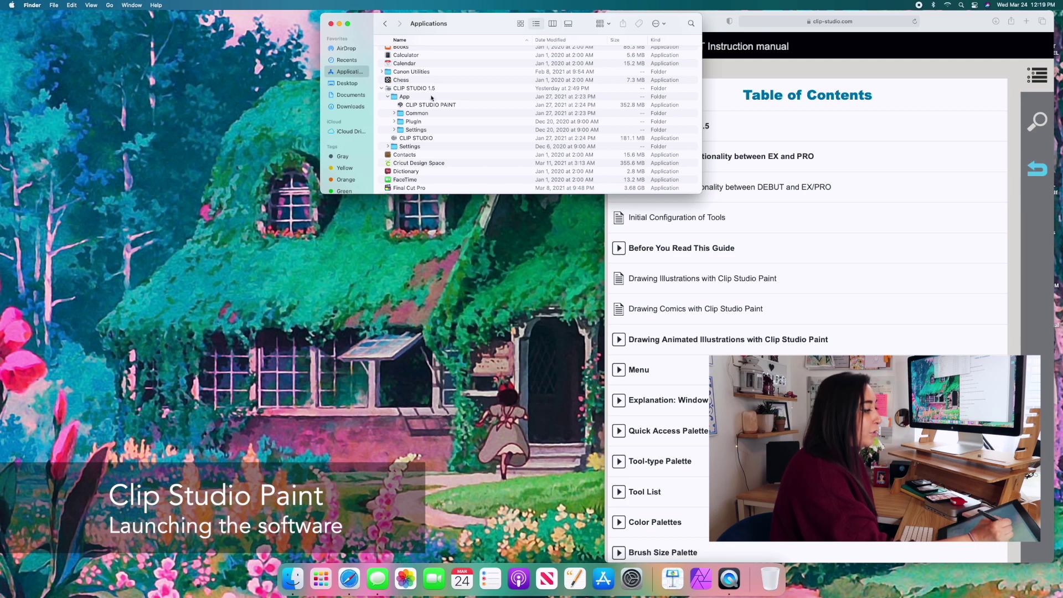
{"action": "left_click", "coordinate": [445, 106]}
{"action": "left_click", "coordinate": [447, 103]}
{"action": "left_click", "coordinate": [475, 106]}
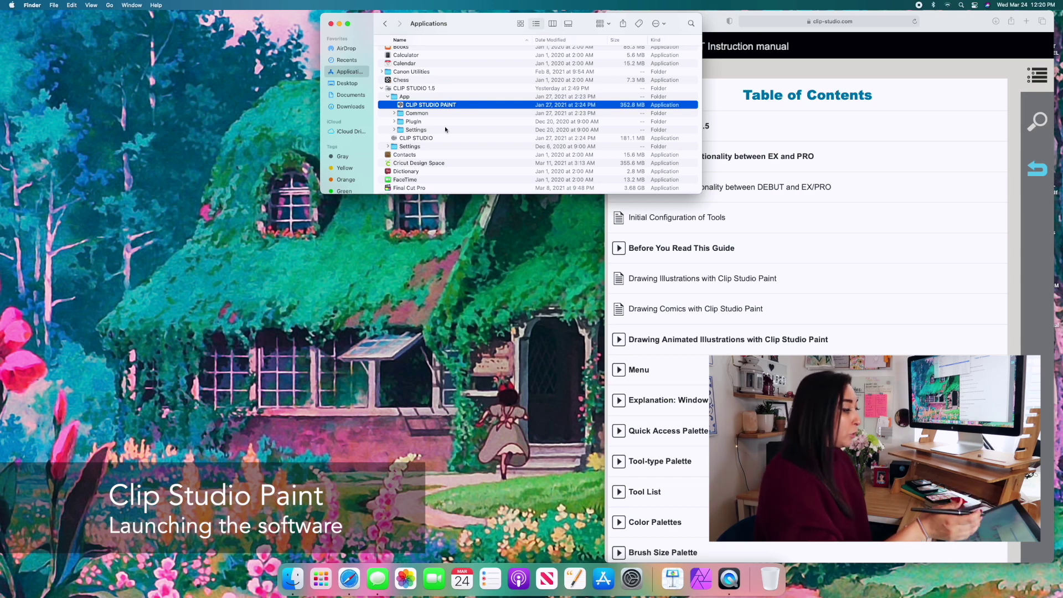
{"action": "double_click", "coordinate": [447, 97]}
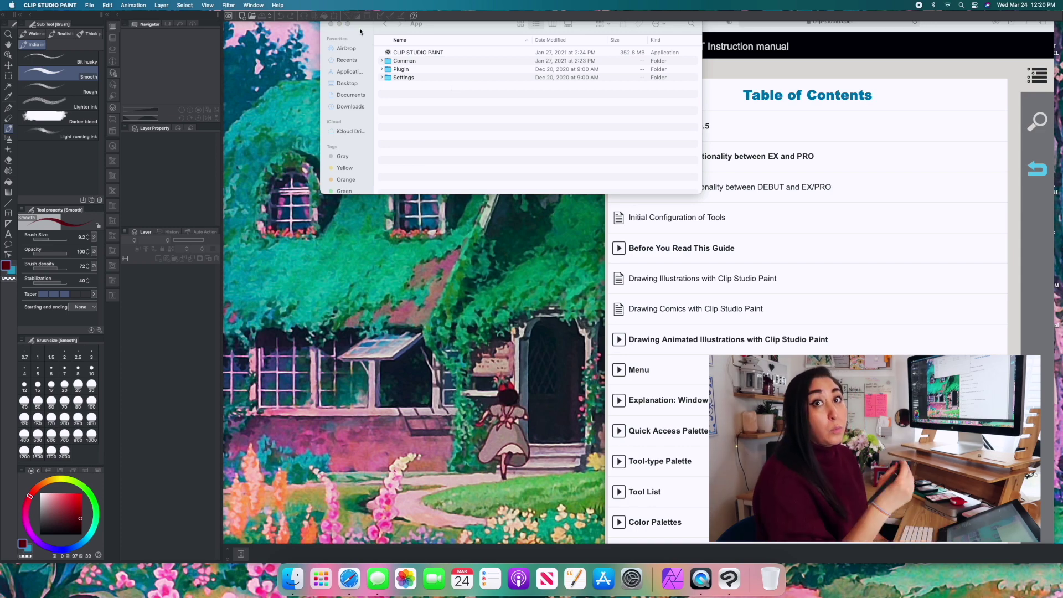
{"action": "left_click", "coordinate": [331, 24]}
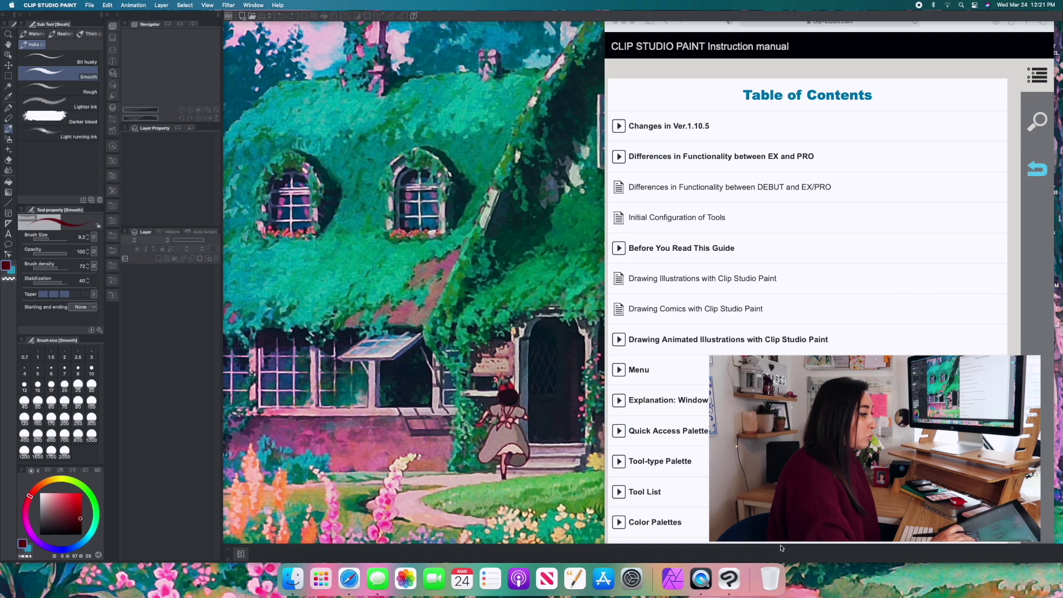
- Open the CLIP STUDIO launcher from CLIP STUDIO PAINT to view its home page, and close it
{"action": "left_click", "coordinate": [724, 581]}
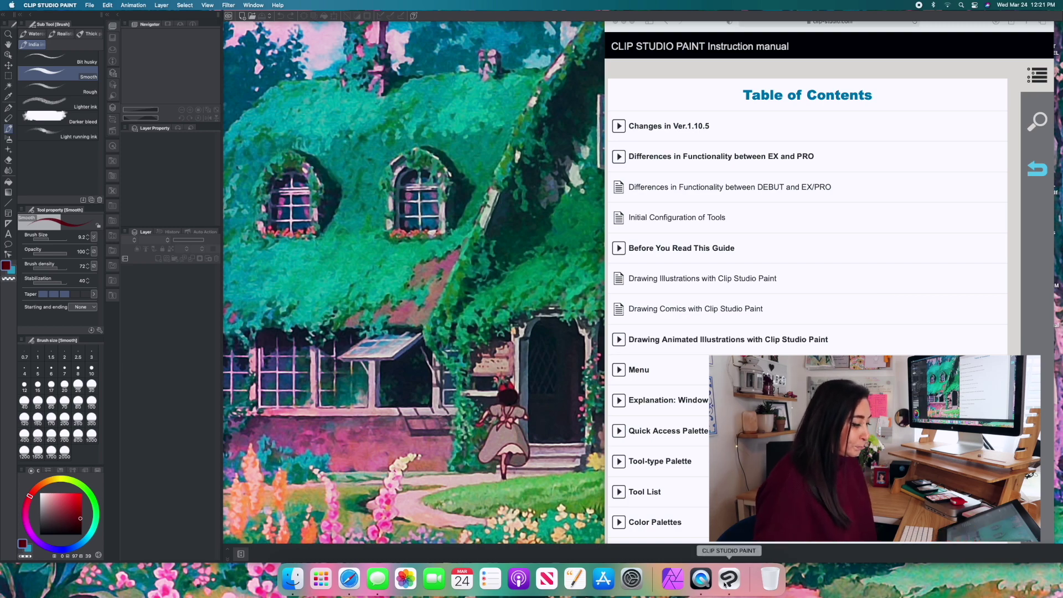
{"action": "left_click", "coordinate": [88, 5]}
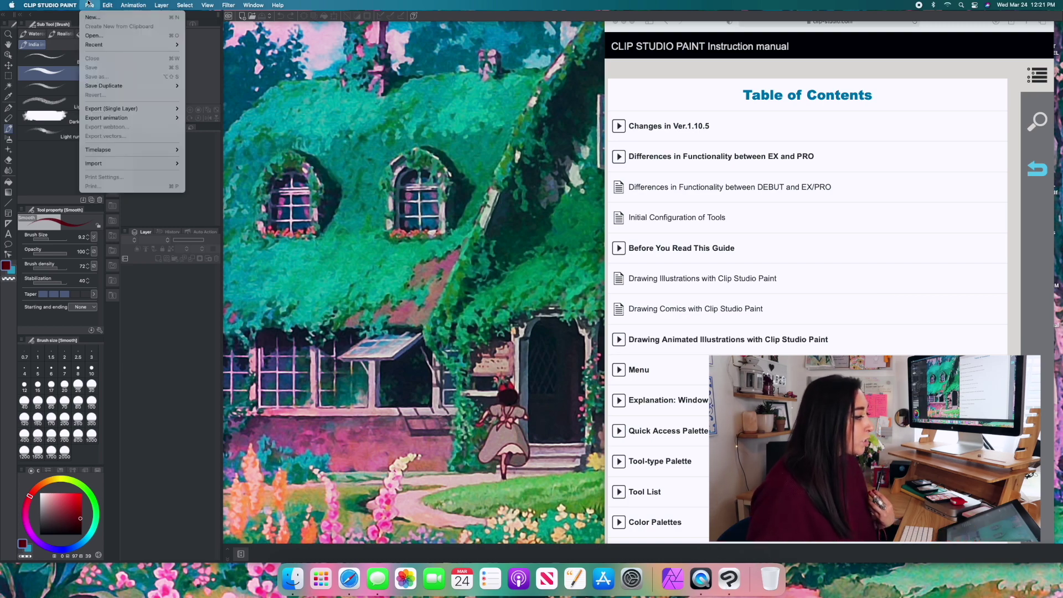
{"action": "mouse_move", "coordinate": [62, 3]}
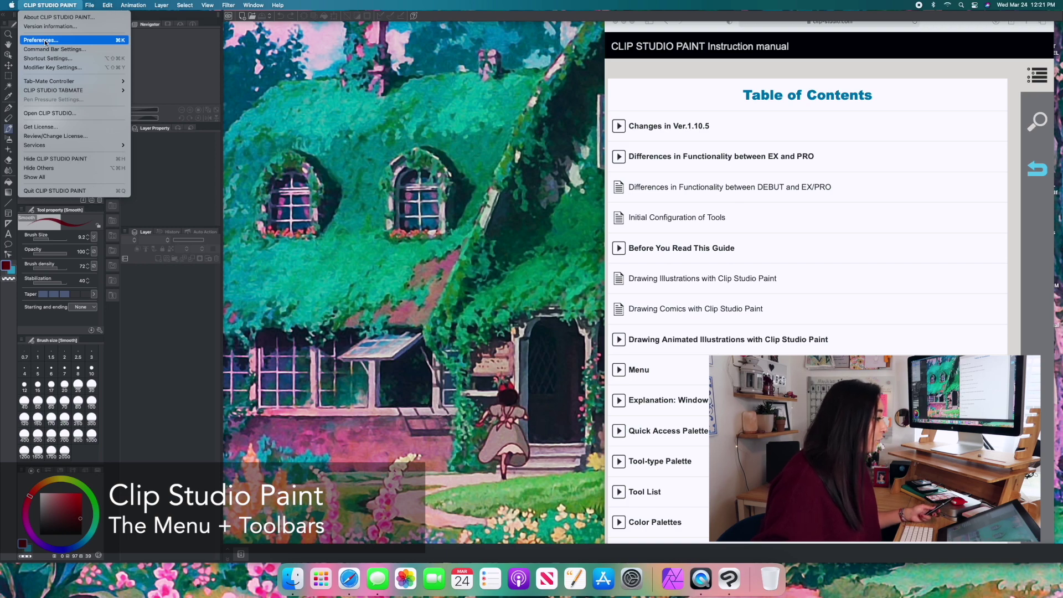
{"action": "left_click", "coordinate": [28, 116]}
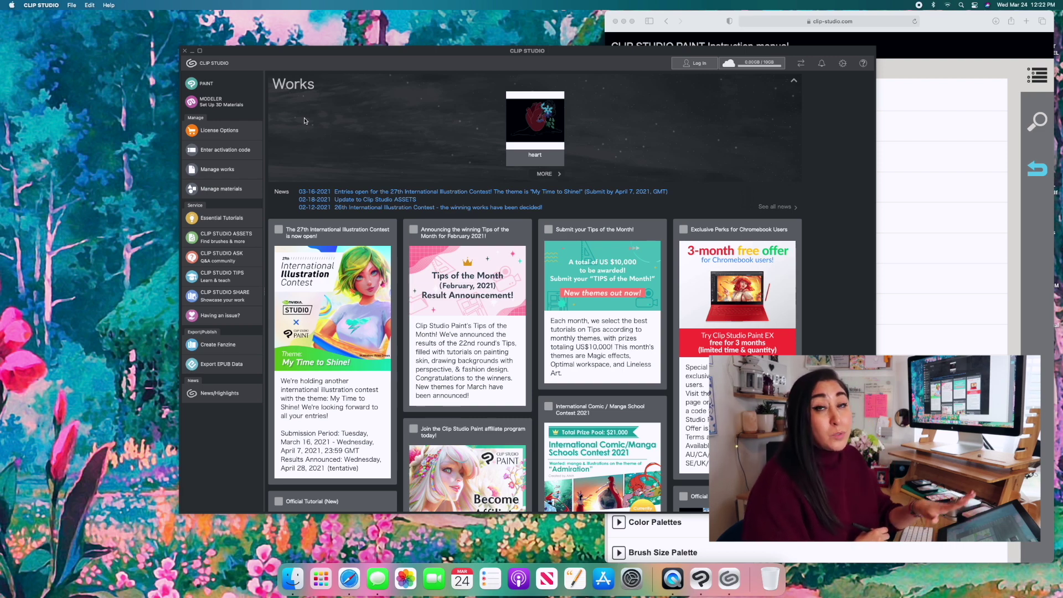
{"action": "left_click", "coordinate": [186, 52]}
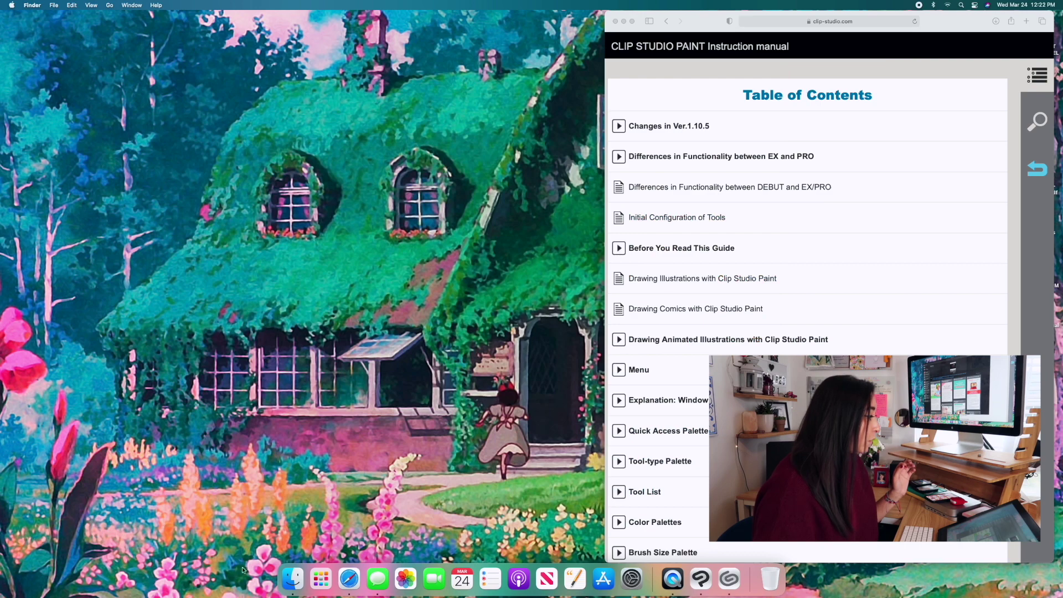
- Switch back to CLIP STUDIO PAINT, start a new document and look through the settings for the comic and animation work types
{"action": "left_click", "coordinate": [708, 576]}
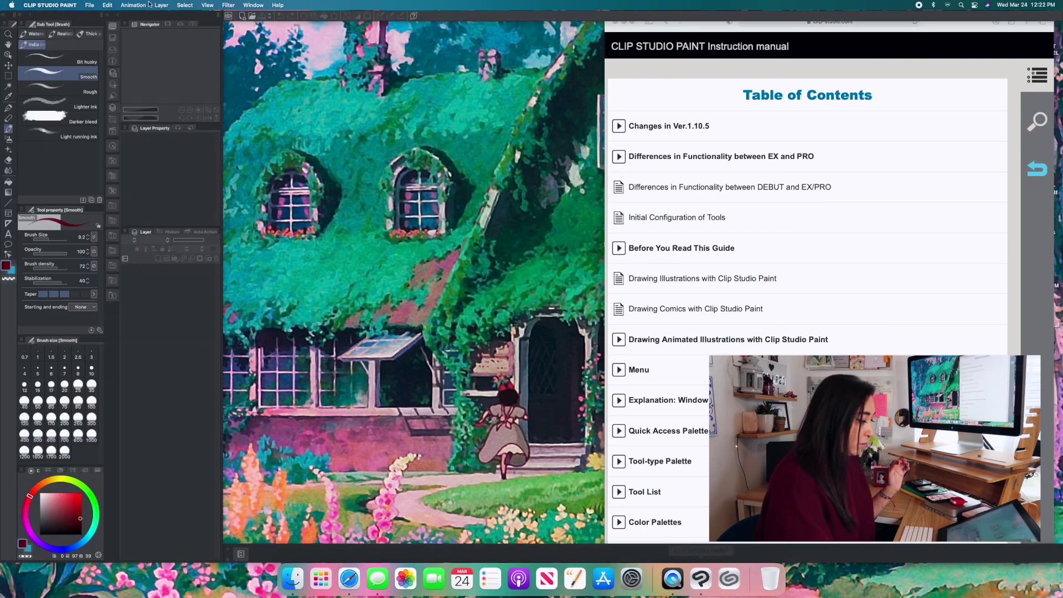
{"action": "left_click", "coordinate": [89, 5]}
{"action": "left_click", "coordinate": [93, 16]}
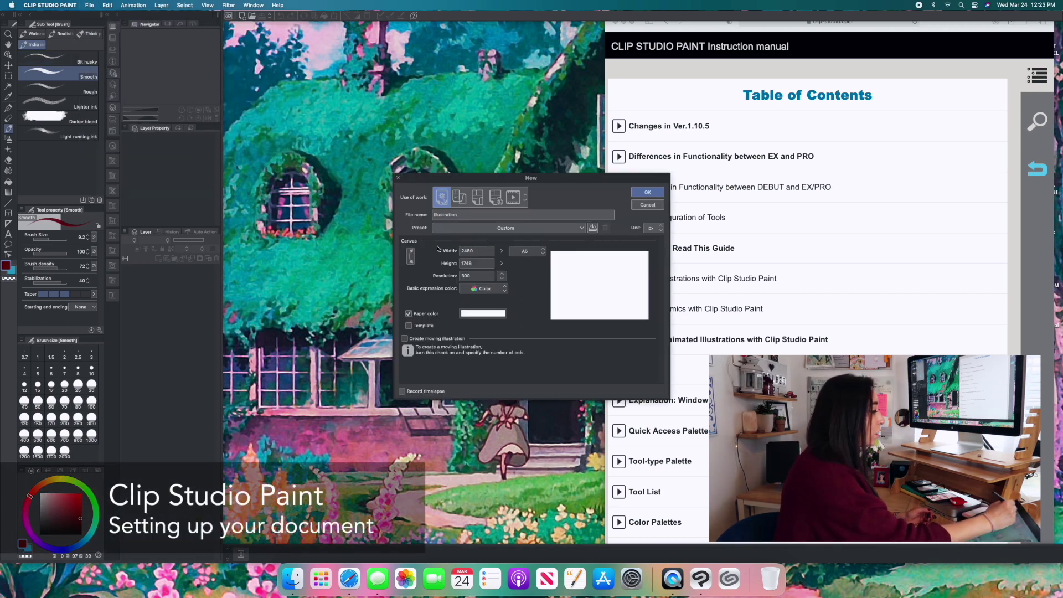
{"action": "left_click", "coordinate": [462, 201]}
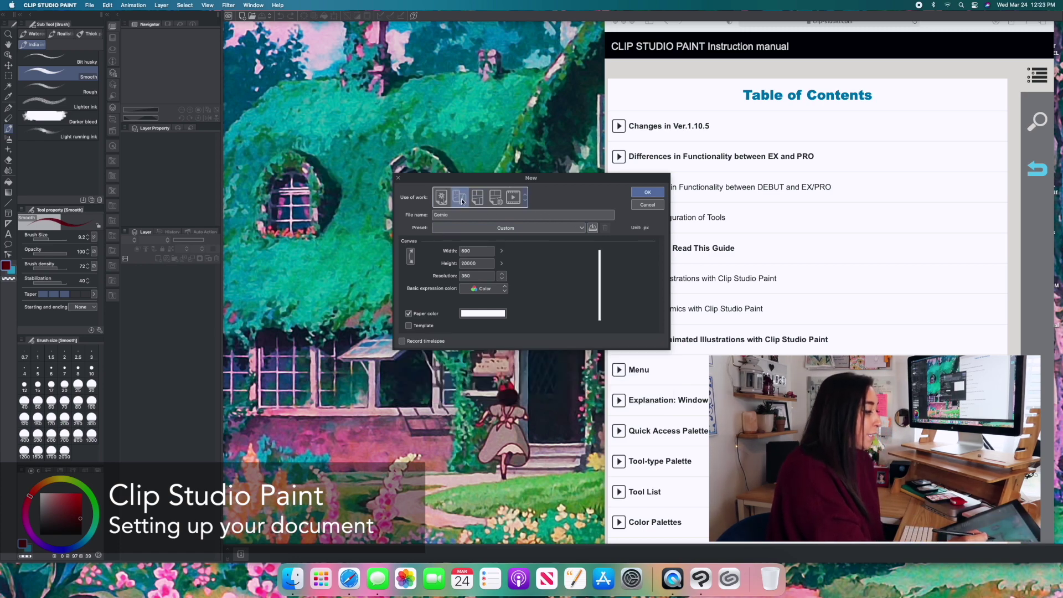
{"action": "left_click", "coordinate": [478, 200]}
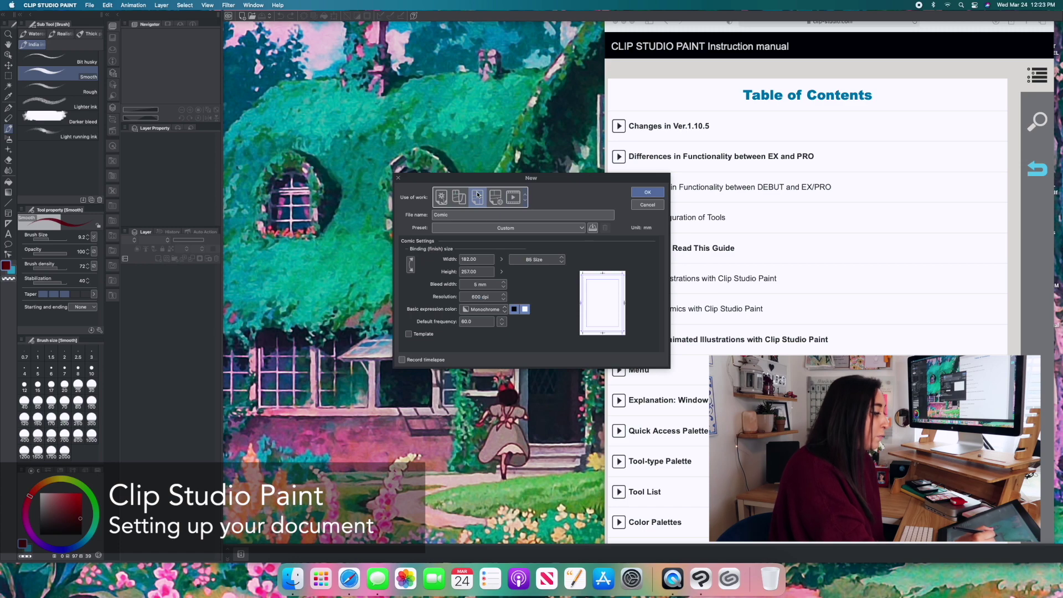
{"action": "left_click", "coordinate": [501, 200]}
{"action": "left_click", "coordinate": [513, 197]}
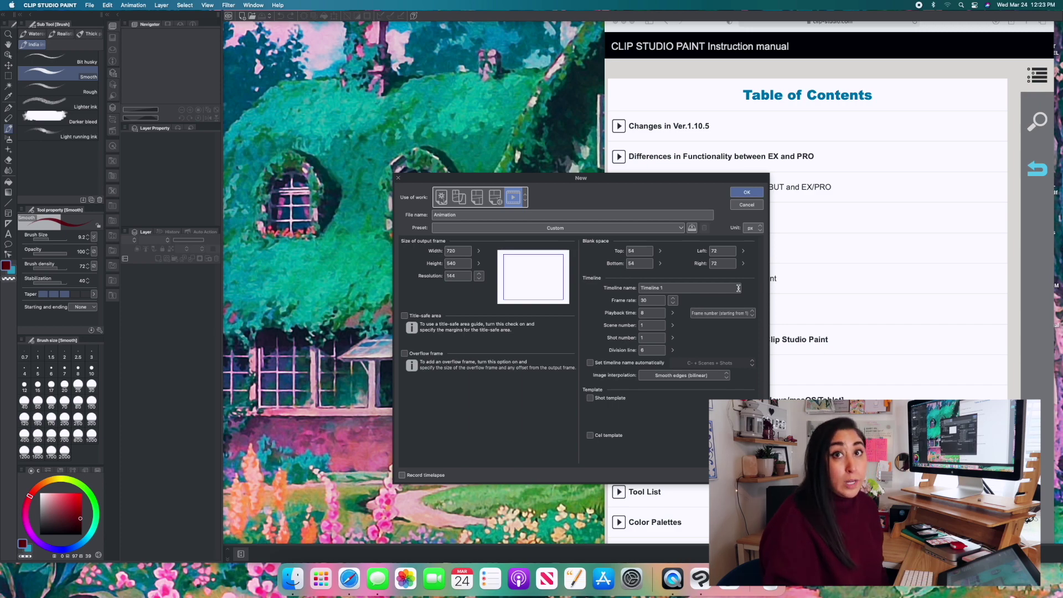
- Create an Illustration document on an A5 canvas of 2480 × 1748 px at 300 dpi, with Color as the basic expression color
{"action": "left_click", "coordinate": [441, 196]}
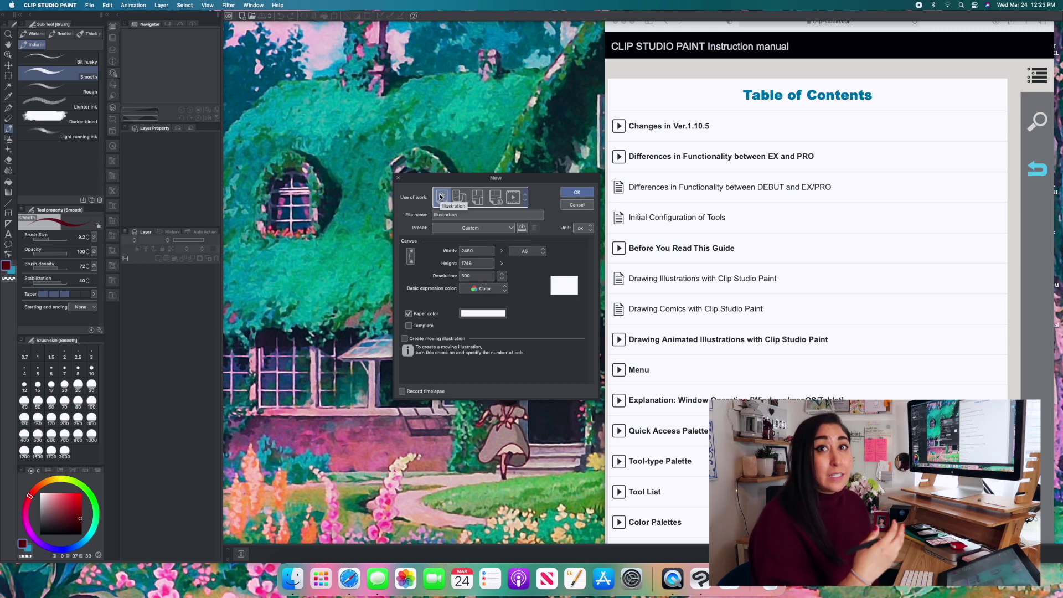
{"action": "left_click", "coordinate": [502, 289]}
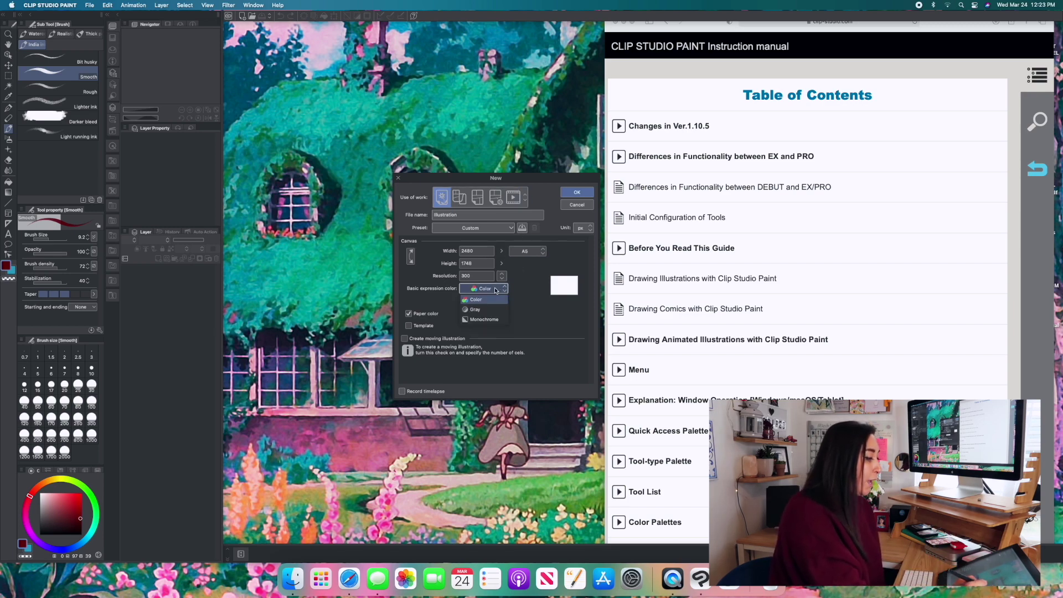
{"action": "left_click", "coordinate": [492, 301]}
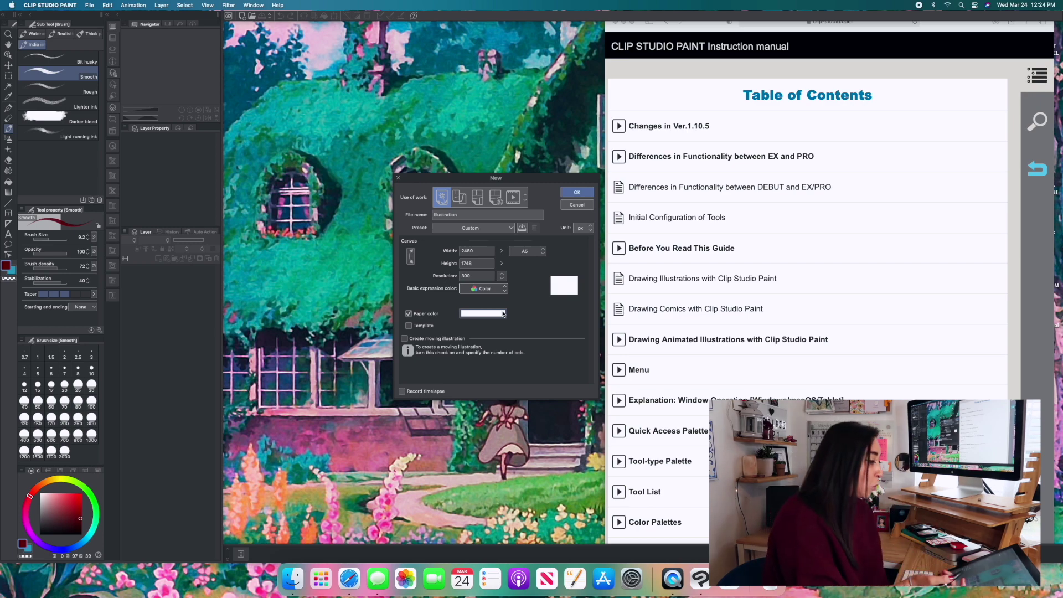
{"action": "left_click", "coordinate": [581, 191]}
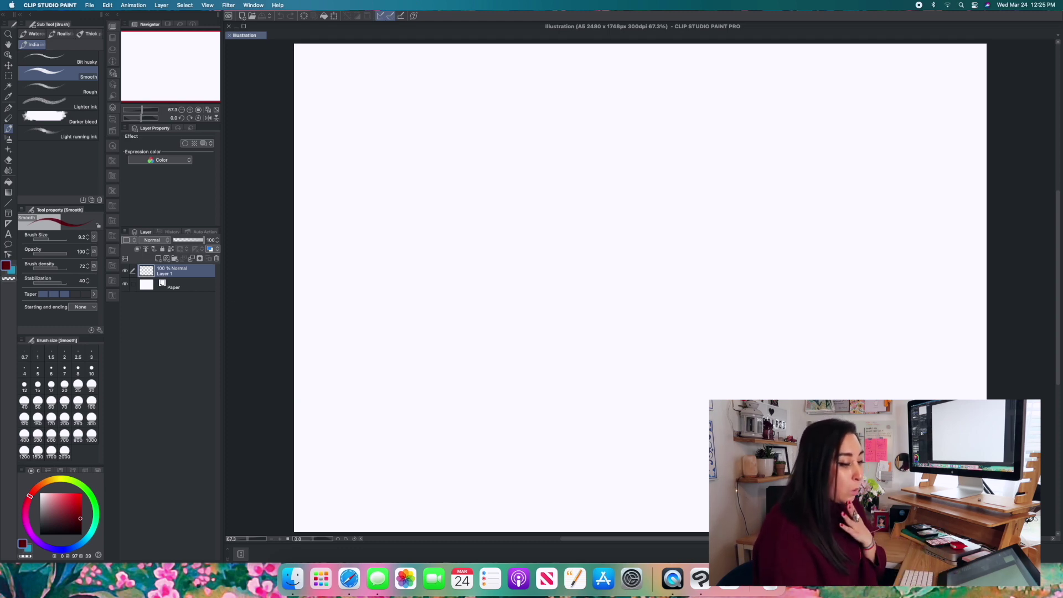
- Narrow the canvas window and the Safari manual window so they sit side by side, and return to the canvas
{"action": "left_click_drag", "start_coordinate": [1061, 311], "coordinate": [694, 289]}
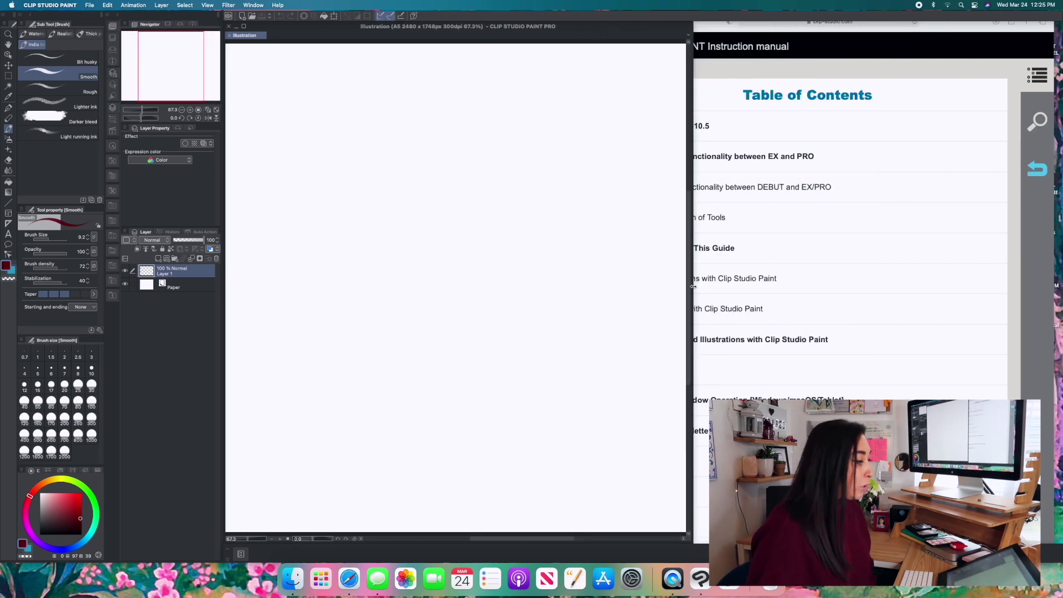
{"action": "left_click", "coordinate": [790, 266]}
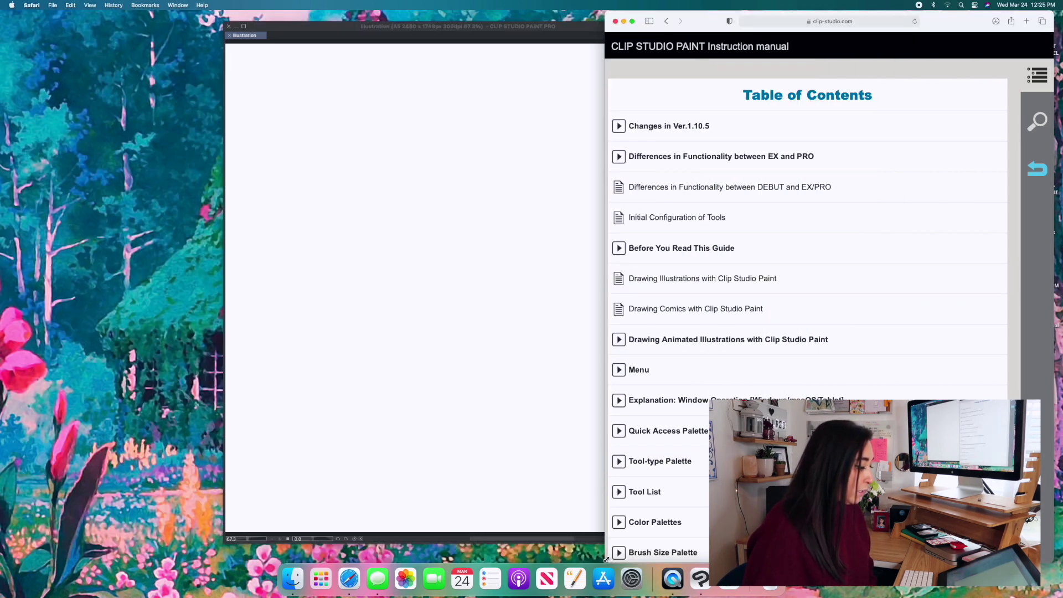
{"action": "mouse_move", "coordinate": [620, 548]}
{"action": "left_mouse_down"}
{"action": "mouse_move", "coordinate": [716, 540]}
{"action": "mouse_move", "coordinate": [697, 537]}
{"action": "left_mouse_up"}
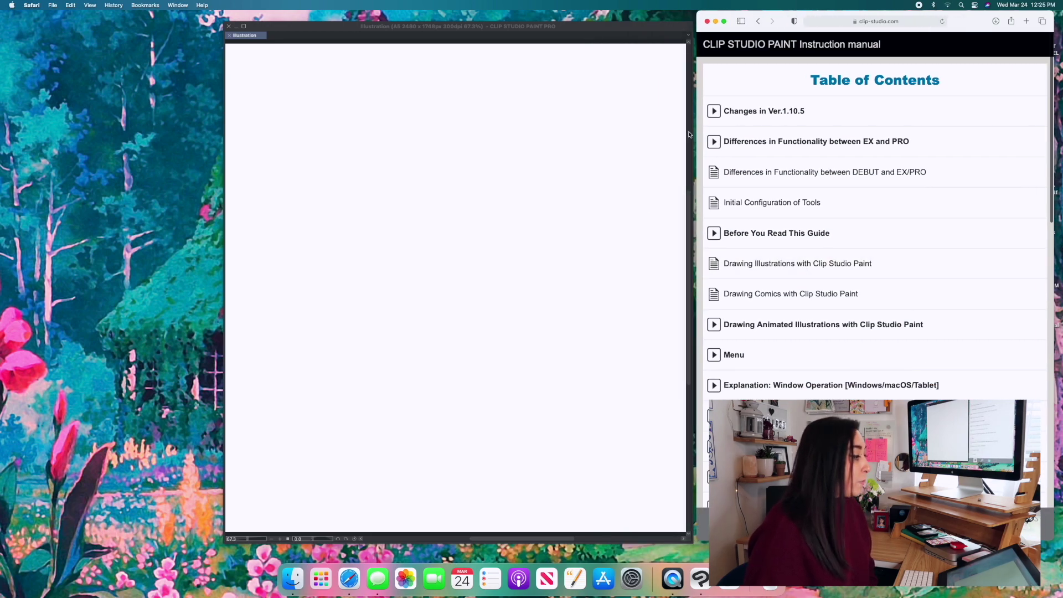
{"action": "left_click", "coordinate": [661, 125]}
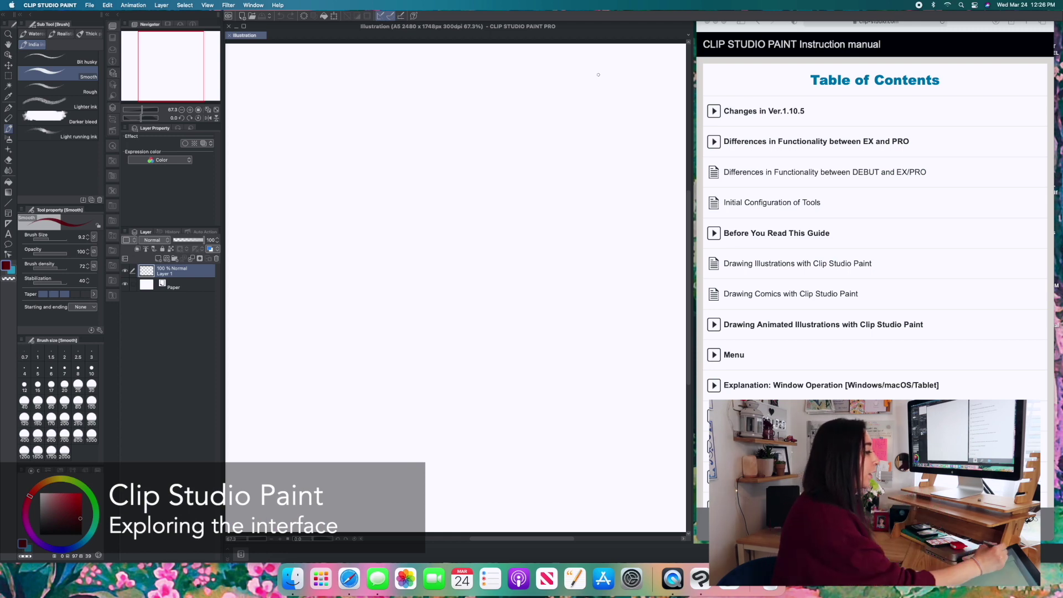
- Look through the sub tools of the Zoom, Move, Operation, Selection area and Eyedropper tools
{"action": "key", "text": "/"}
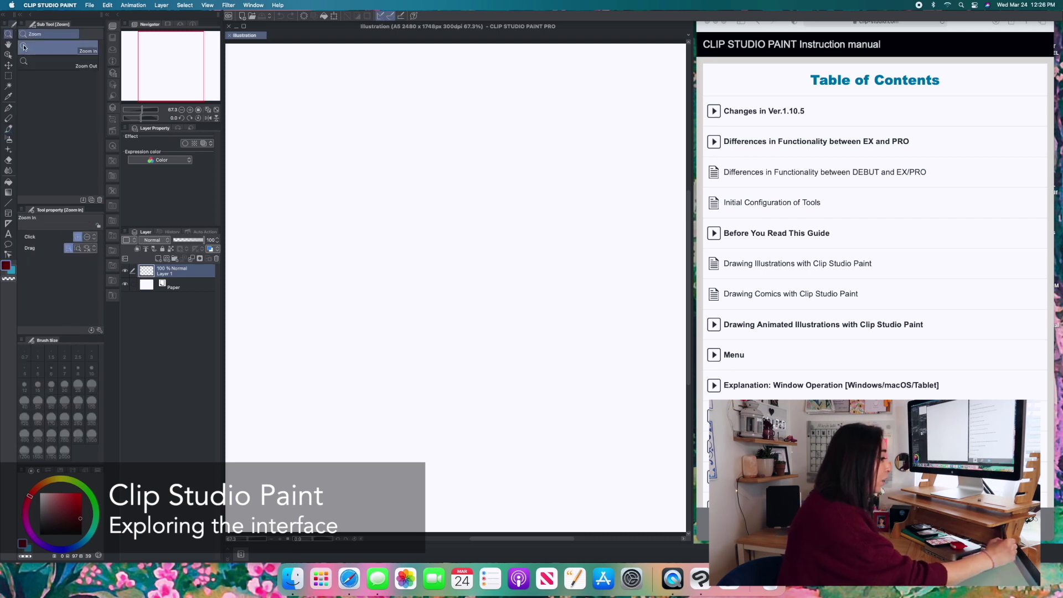
{"action": "left_click", "coordinate": [9, 44]}
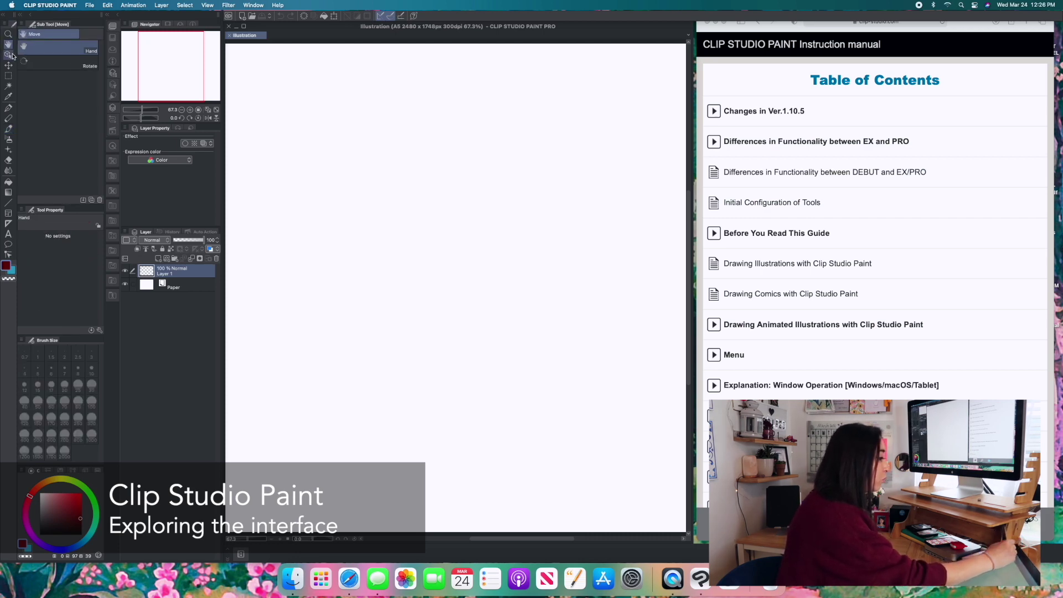
{"action": "left_click", "coordinate": [8, 54]}
{"action": "left_click", "coordinate": [9, 76]}
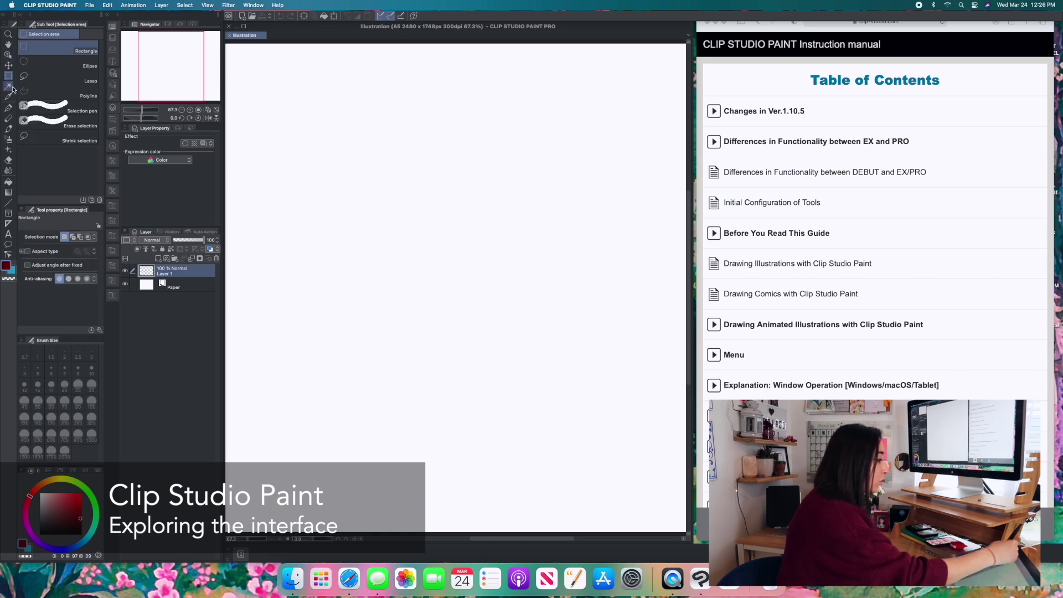
{"action": "left_click", "coordinate": [9, 96]}
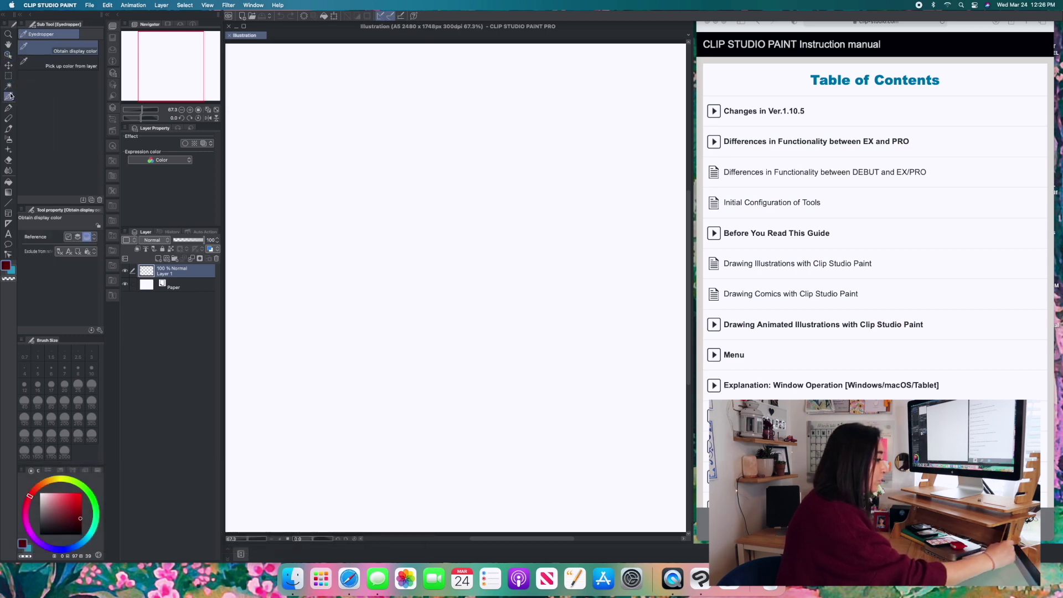
- Look through the sub tools and properties of the Pen, Pencil, Brush, Airbrush, Eraser, Blend and Fill tools
{"action": "left_click", "coordinate": [10, 106]}
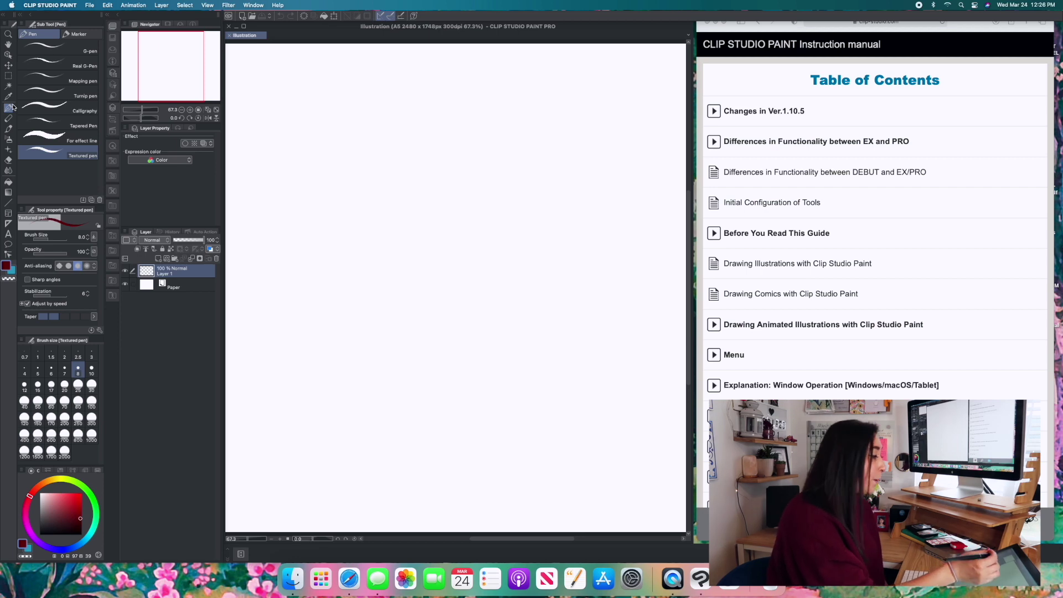
{"action": "left_click", "coordinate": [9, 117]}
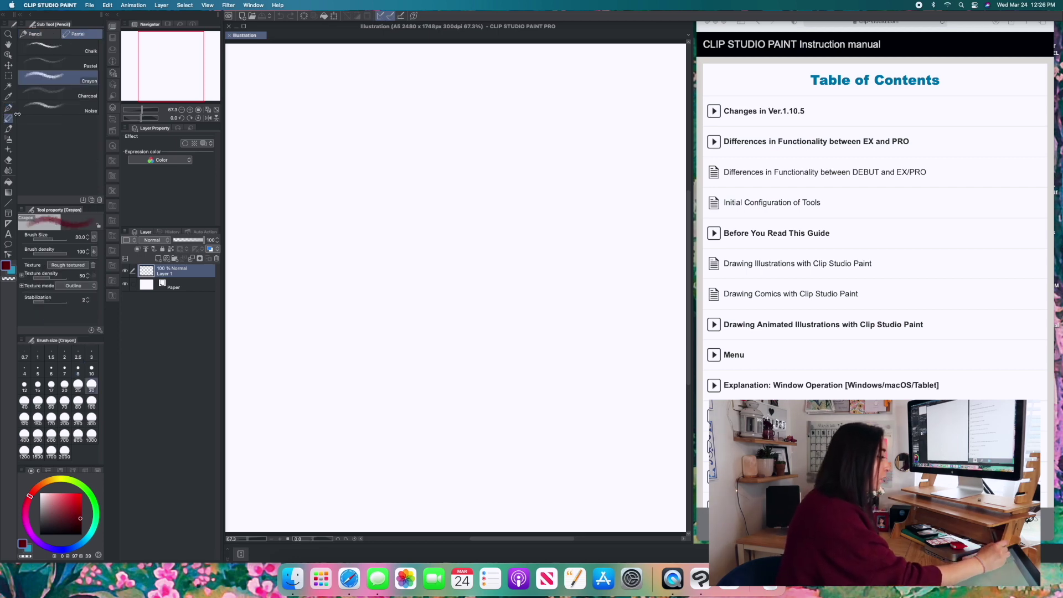
{"action": "left_click", "coordinate": [9, 127]}
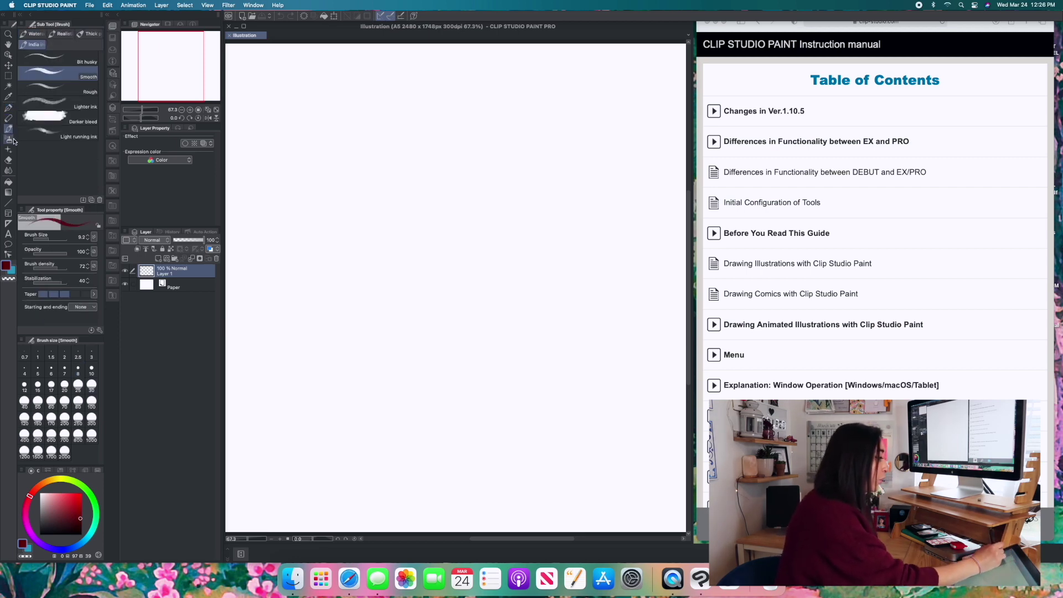
{"action": "left_click", "coordinate": [9, 139]}
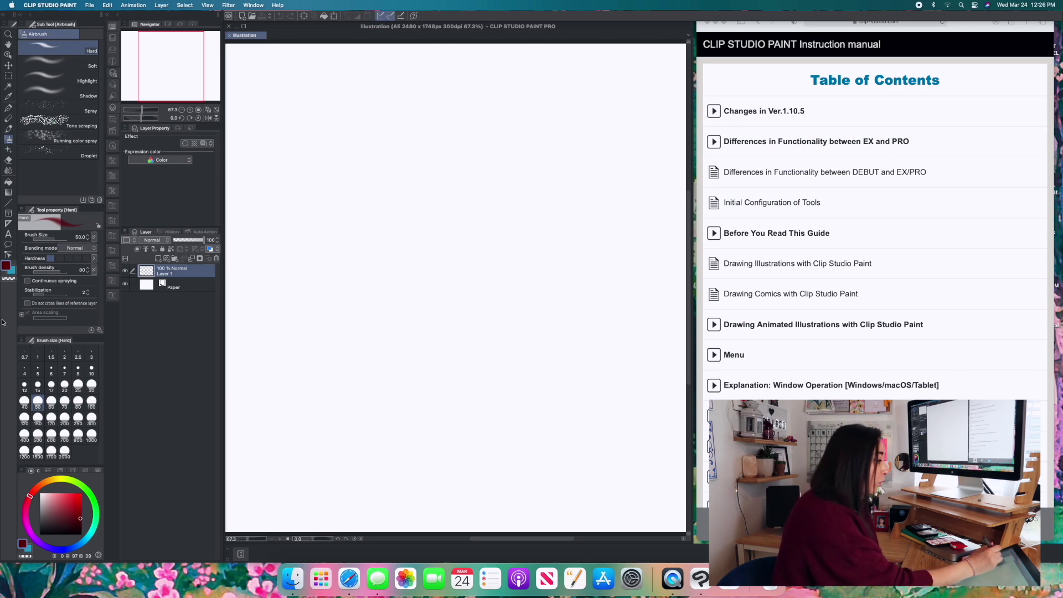
{"action": "left_click", "coordinate": [9, 150]}
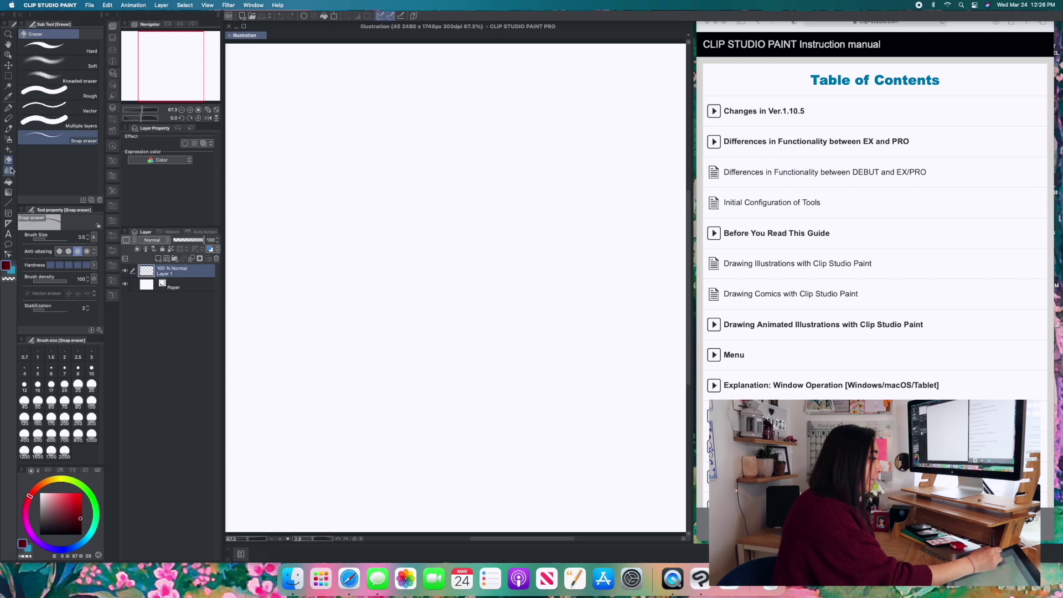
{"action": "left_click", "coordinate": [11, 169]}
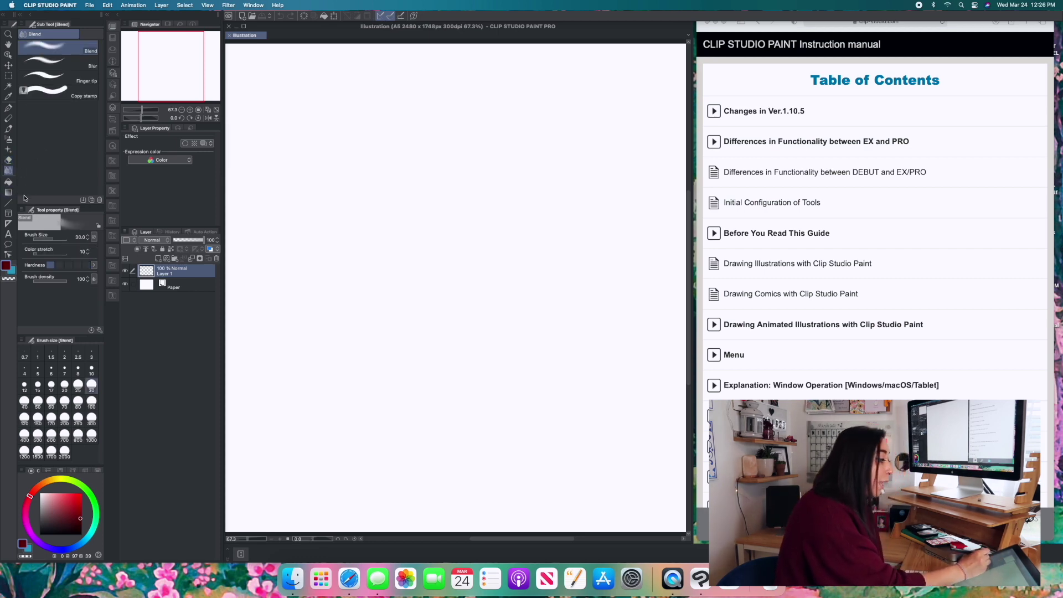
{"action": "left_click", "coordinate": [9, 182]}
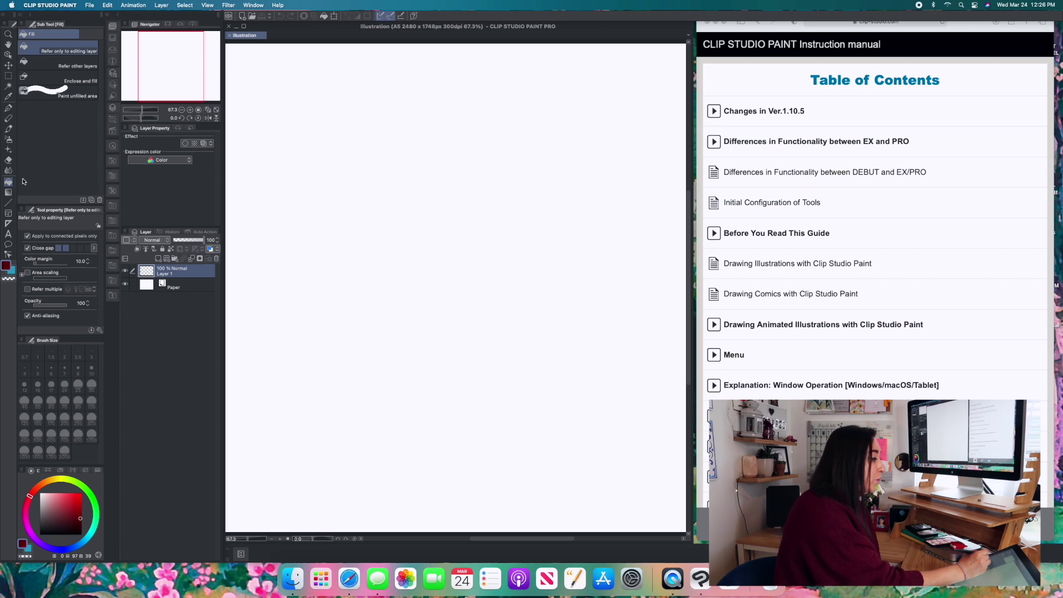
- Look through the Gradient sub tools and the Watercolor, Realistic watercolor, Thick paint and India ink brush groups
{"action": "left_click", "coordinate": [8, 192]}
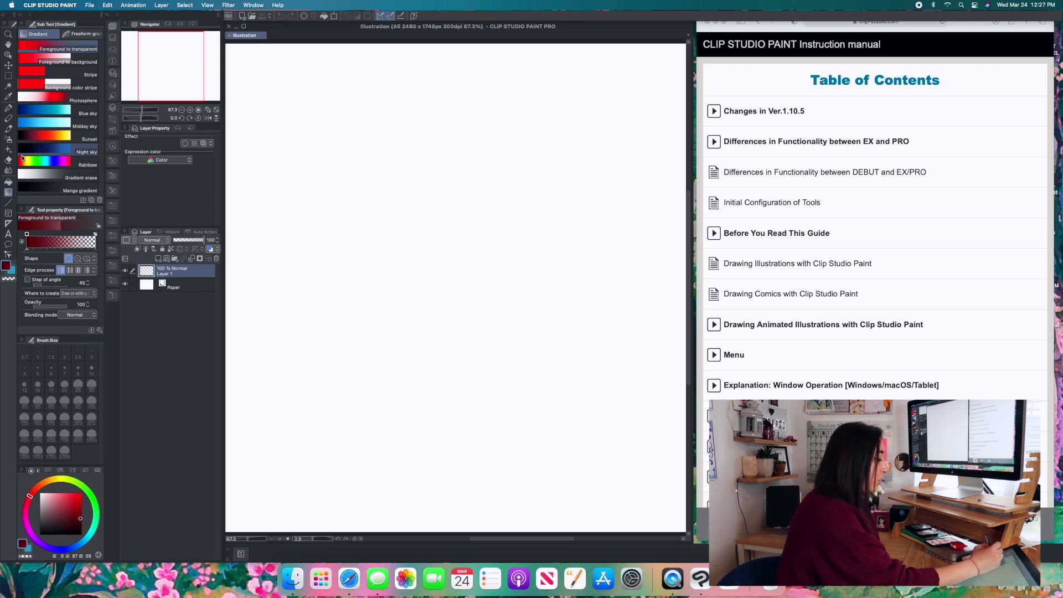
{"action": "left_click_drag", "start_coordinate": [66, 510], "coordinate": [59, 521]}
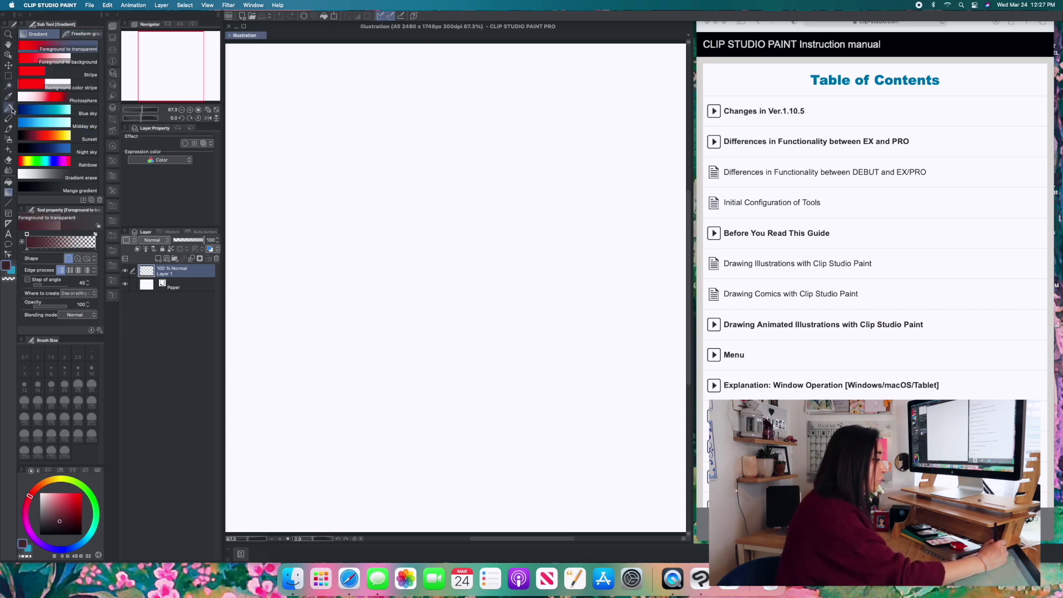
{"action": "left_click", "coordinate": [12, 128]}
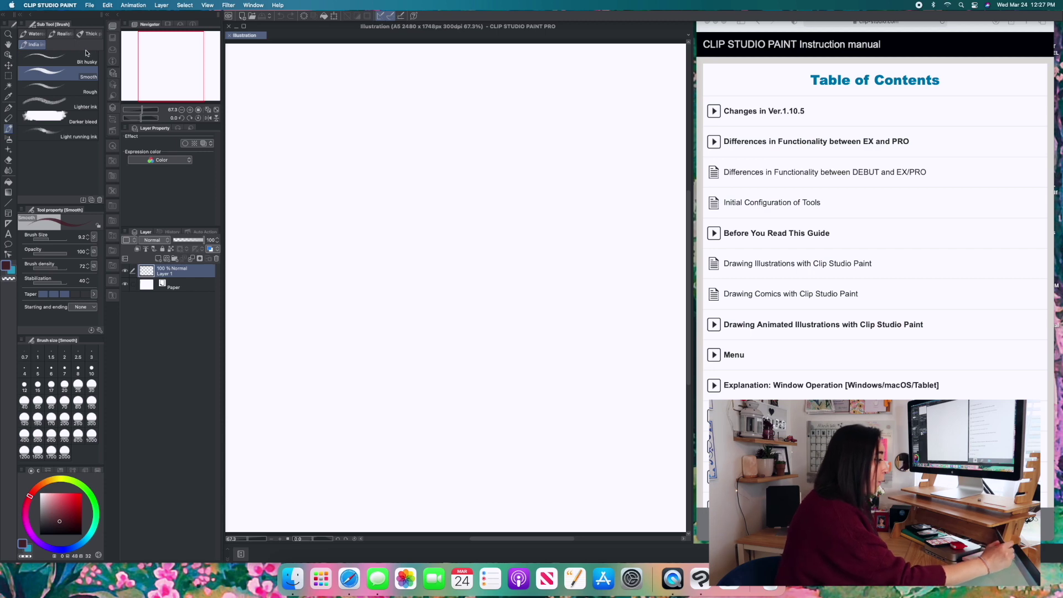
{"action": "left_click", "coordinate": [39, 35]}
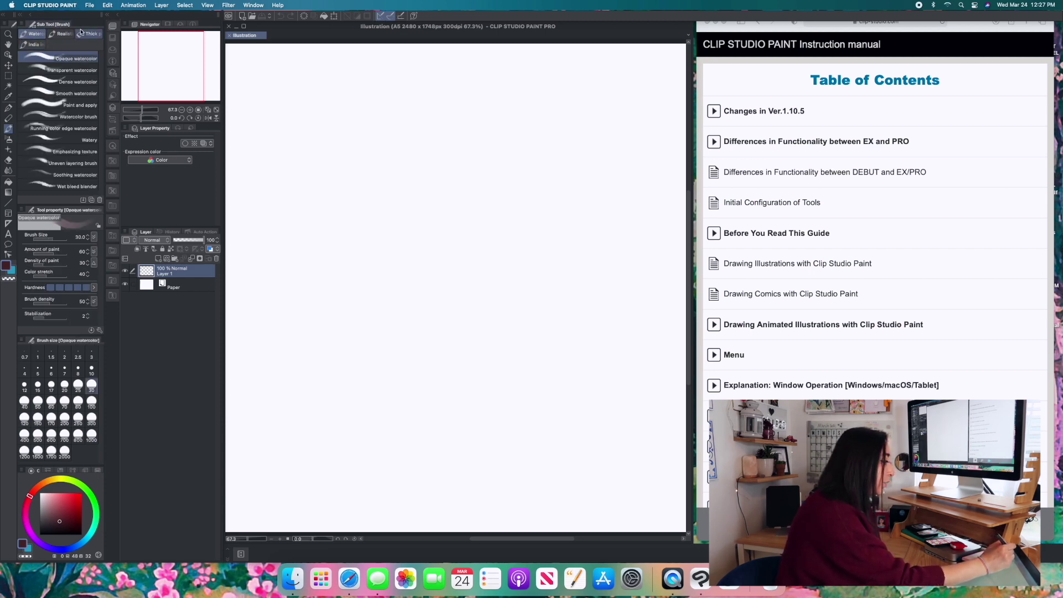
{"action": "left_click", "coordinate": [67, 35]}
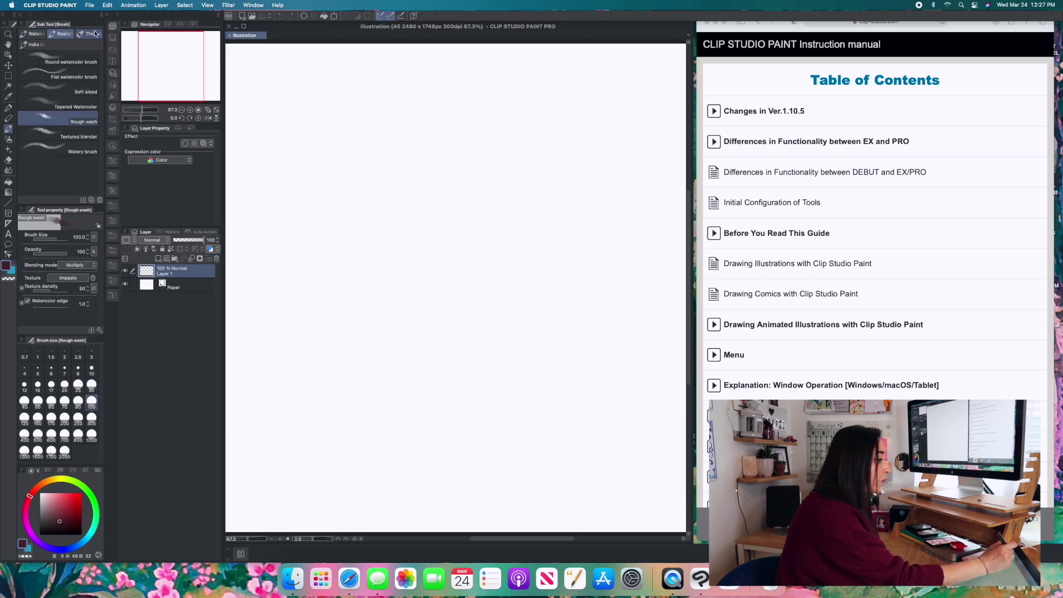
{"action": "left_click", "coordinate": [92, 35]}
{"action": "left_click", "coordinate": [40, 45]}
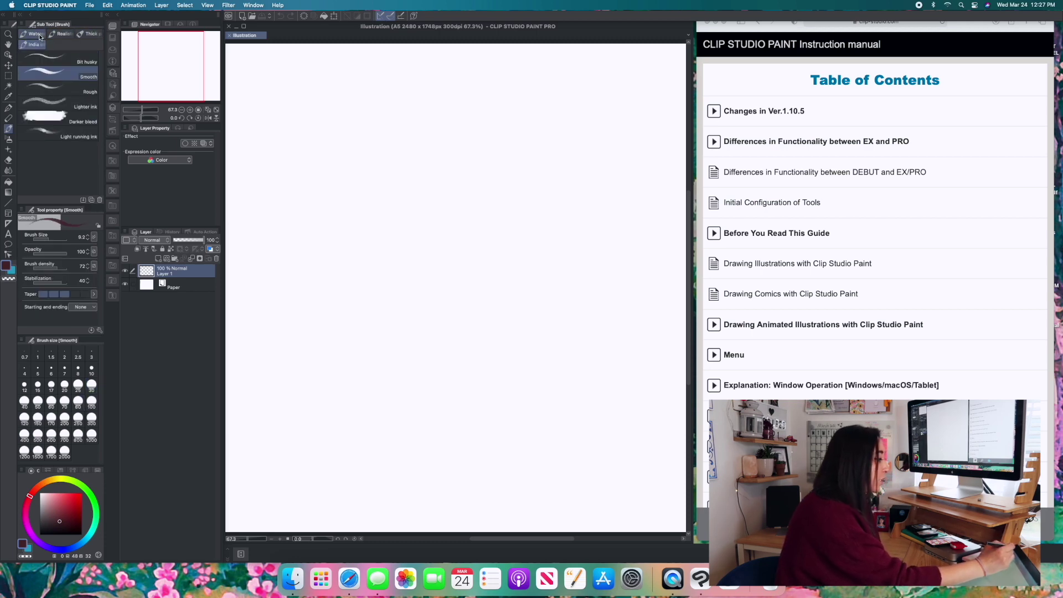
{"action": "left_click", "coordinate": [34, 34]}
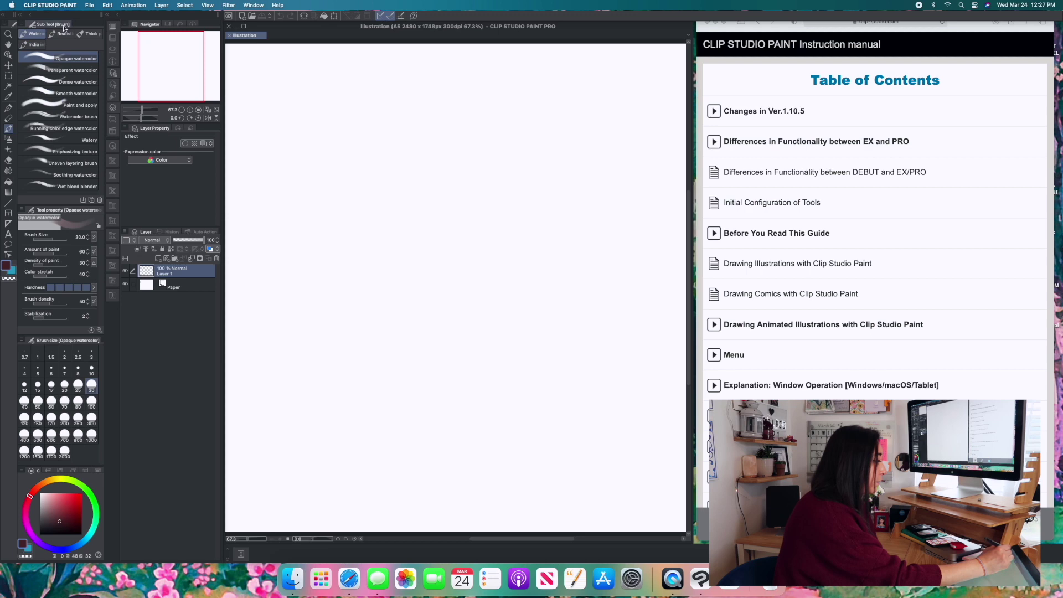
{"action": "left_click", "coordinate": [64, 34]}
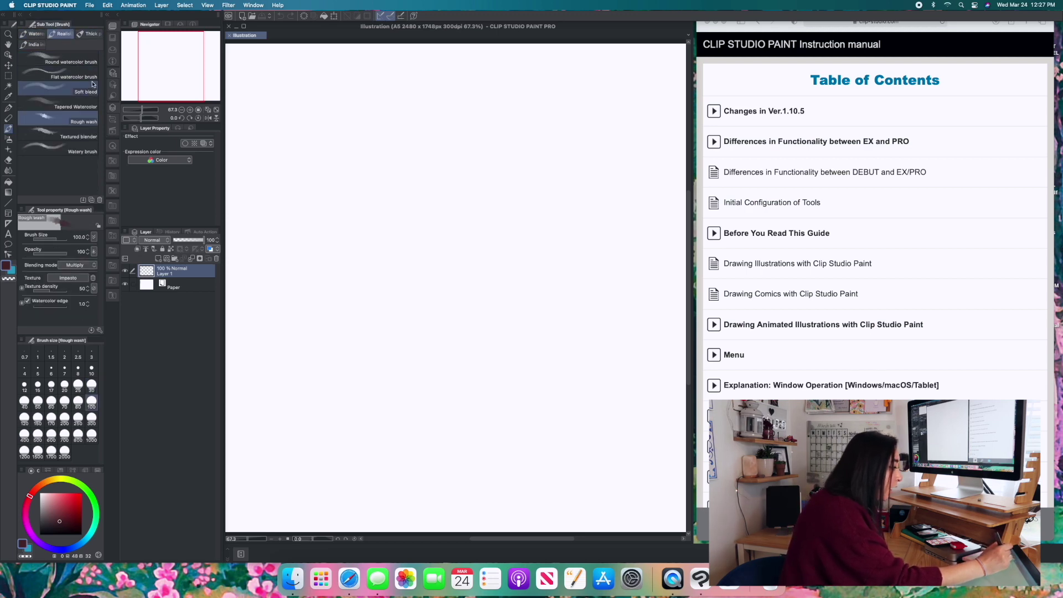
- Choose the Opaque watercolor brush and set the drawing color to a medium blue
{"action": "left_click", "coordinate": [35, 33]}
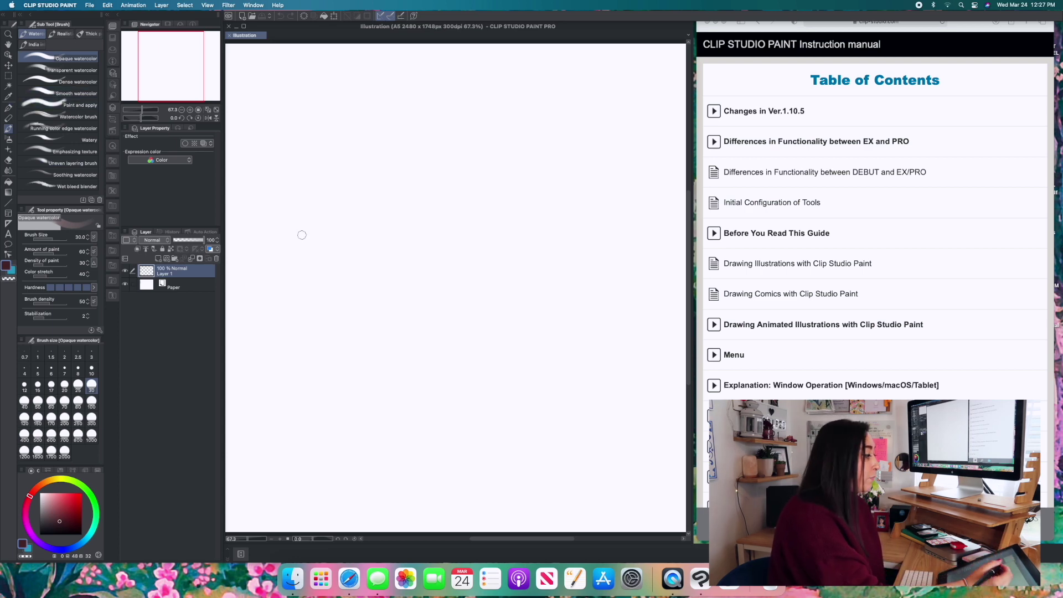
{"action": "left_click_drag", "start_coordinate": [78, 501], "coordinate": [59, 507]}
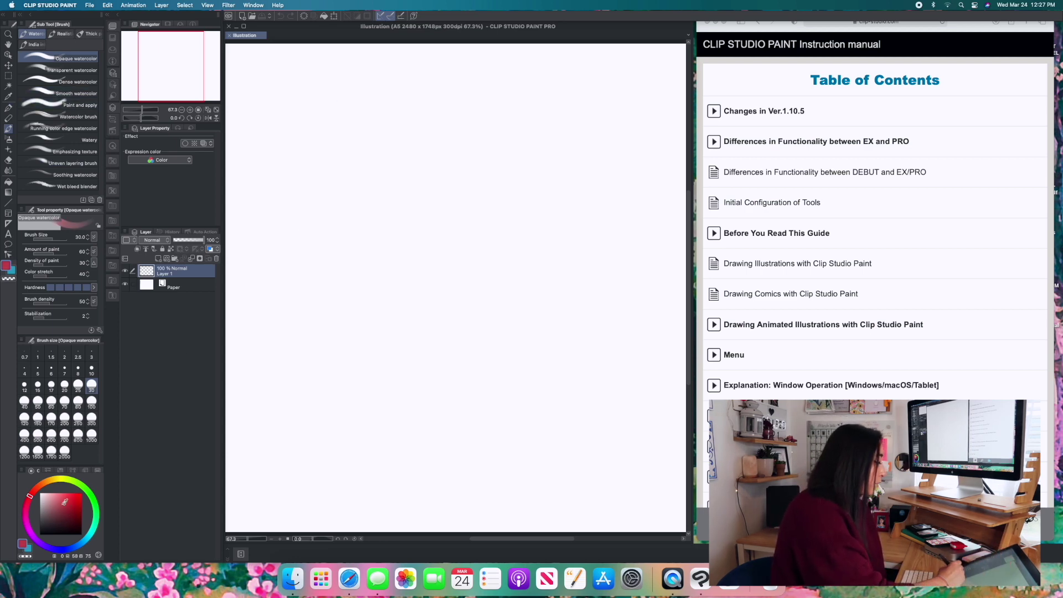
{"action": "left_click_drag", "start_coordinate": [72, 547], "coordinate": [60, 549]}
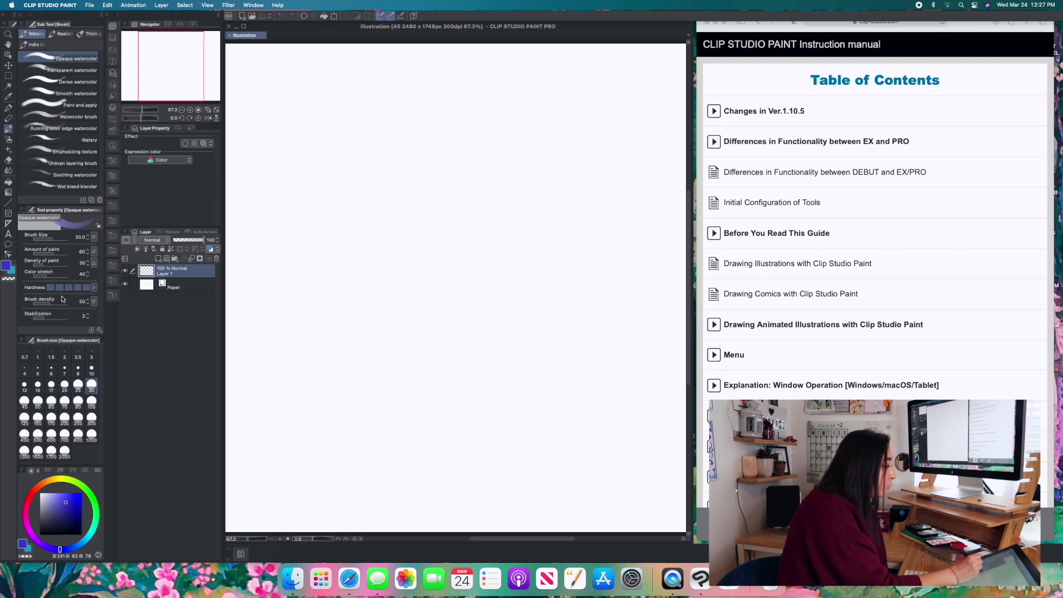
- Set Opaque watercolor to brush size 21.7, amount of paint 70, density of paint 40, color stretch 51, brush density 50 and stabilization 17
{"action": "left_click_drag", "start_coordinate": [47, 243], "coordinate": [57, 256]}
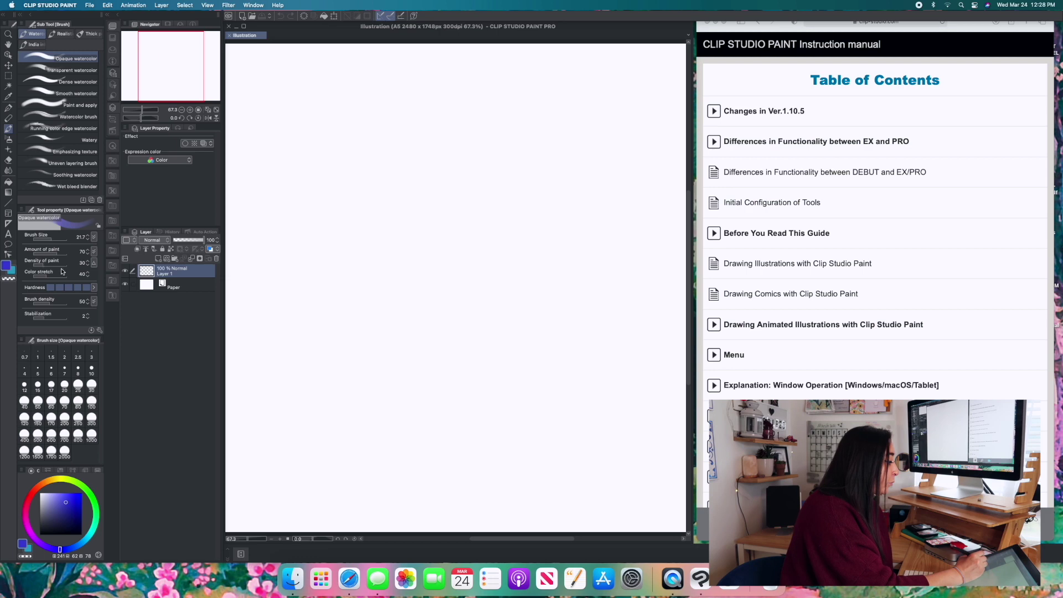
{"action": "left_click", "coordinate": [44, 265]}
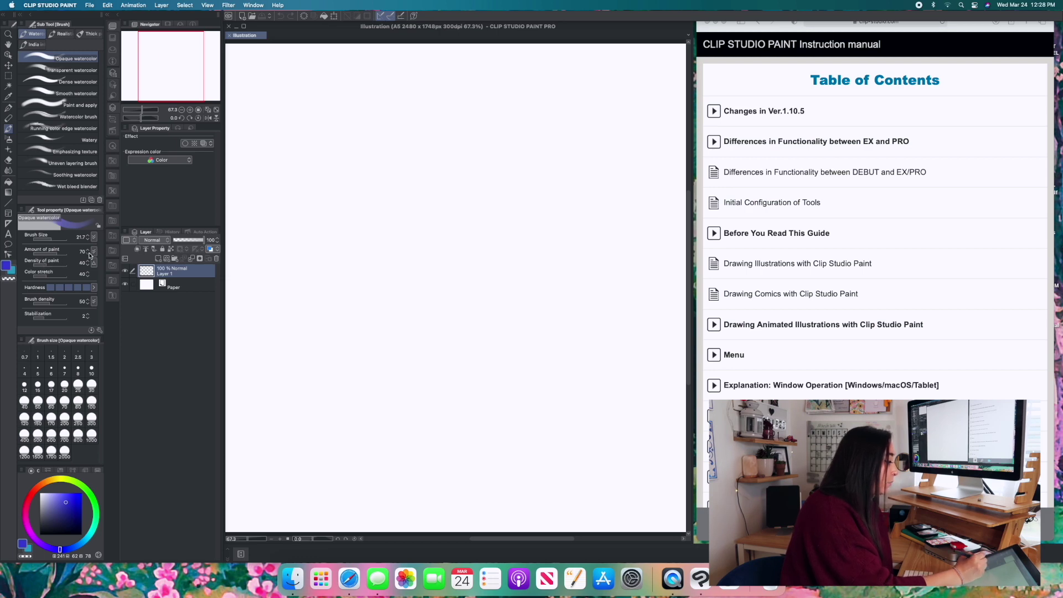
{"action": "left_click", "coordinate": [51, 275]}
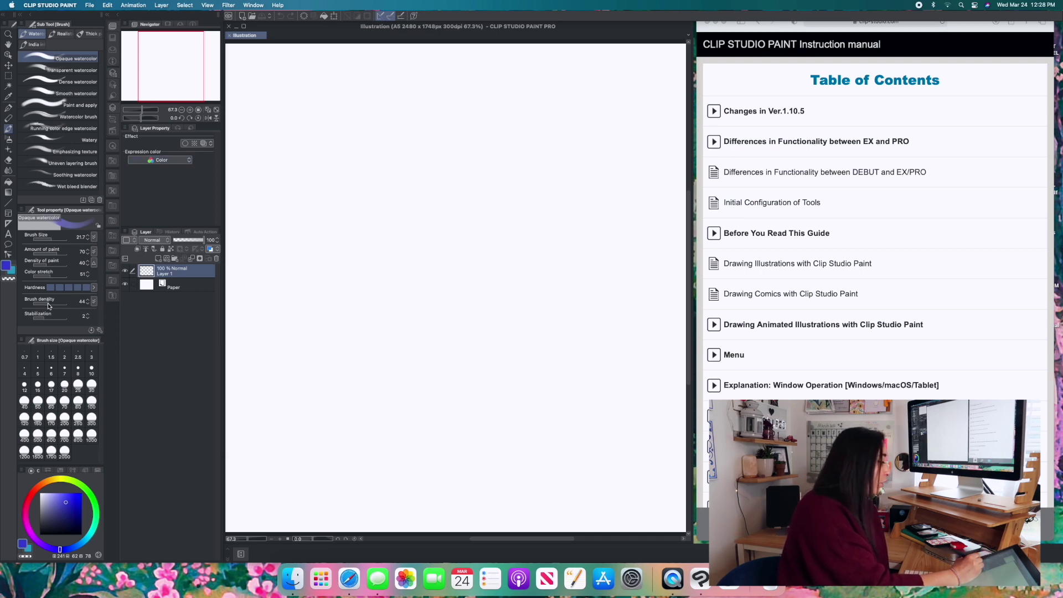
{"action": "left_click_drag", "start_coordinate": [49, 320], "coordinate": [56, 310]}
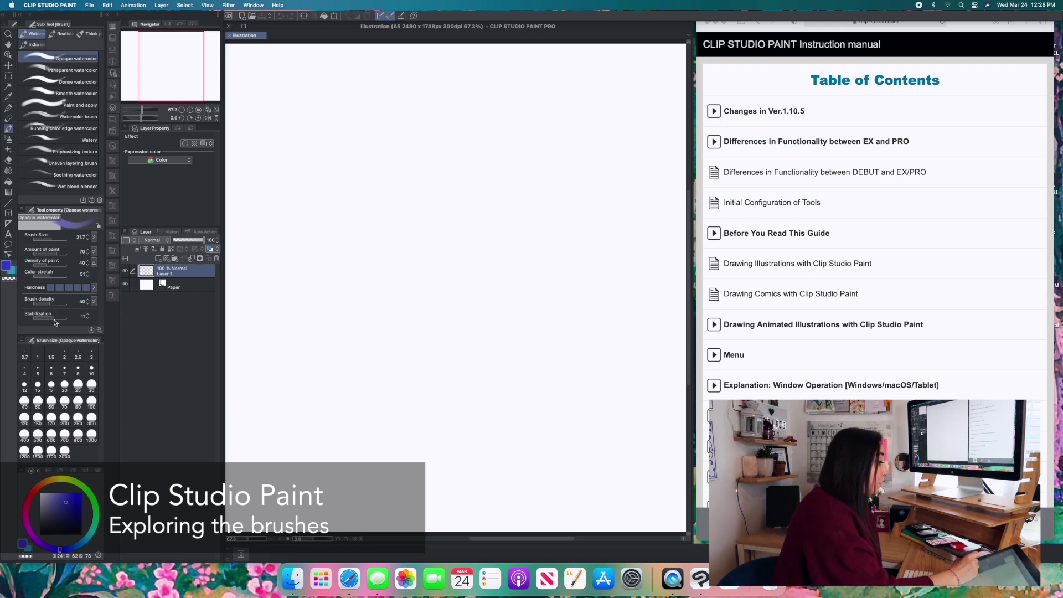
{"action": "left_click_drag", "start_coordinate": [53, 319], "coordinate": [56, 317]}
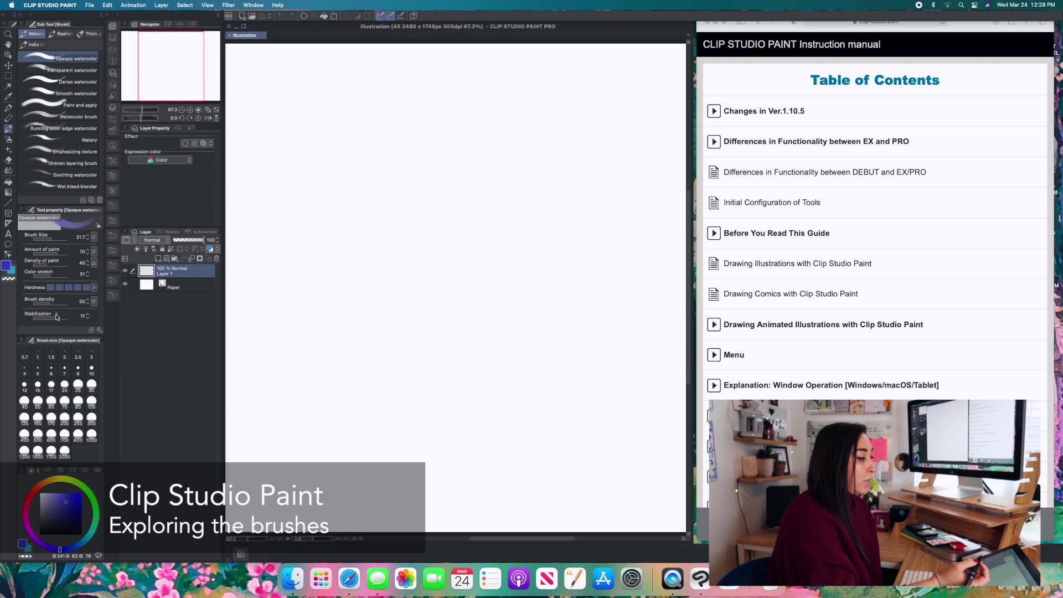
- Test Opaque watercolor with a large blue zigzag, clear it, and handwrite "hello" beside a short zigzag stroke
{"action": "mouse_move", "coordinate": [272, 279]}
{"action": "left_mouse_down"}
{"action": "mouse_move", "coordinate": [276, 258]}
{"action": "mouse_move", "coordinate": [276, 359]}
{"action": "mouse_move", "coordinate": [340, 385]}
{"action": "mouse_move", "coordinate": [443, 467]}
{"action": "left_mouse_up"}
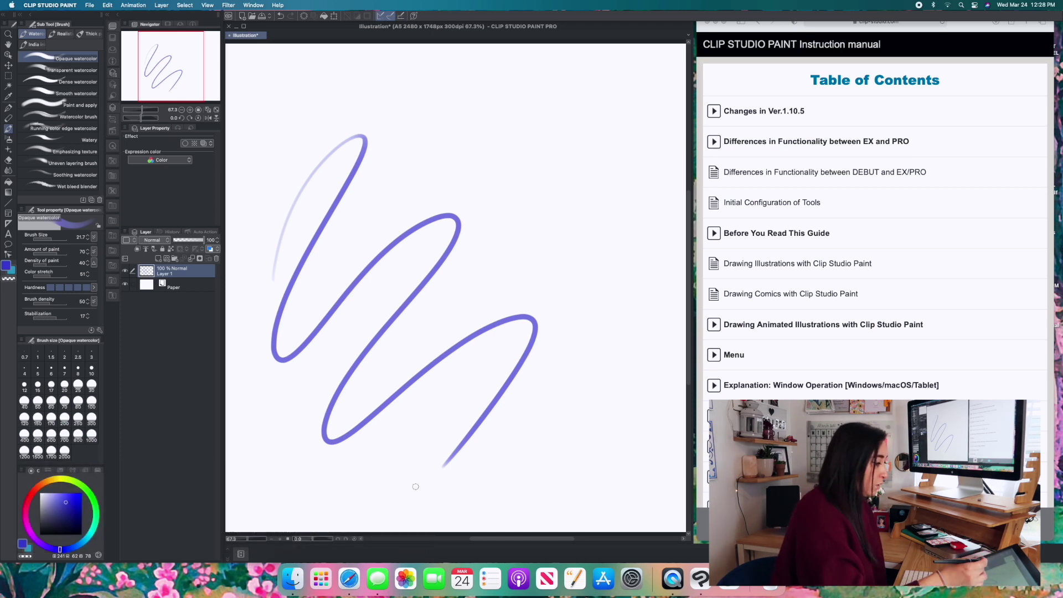
{"action": "key", "text": "Delete"}
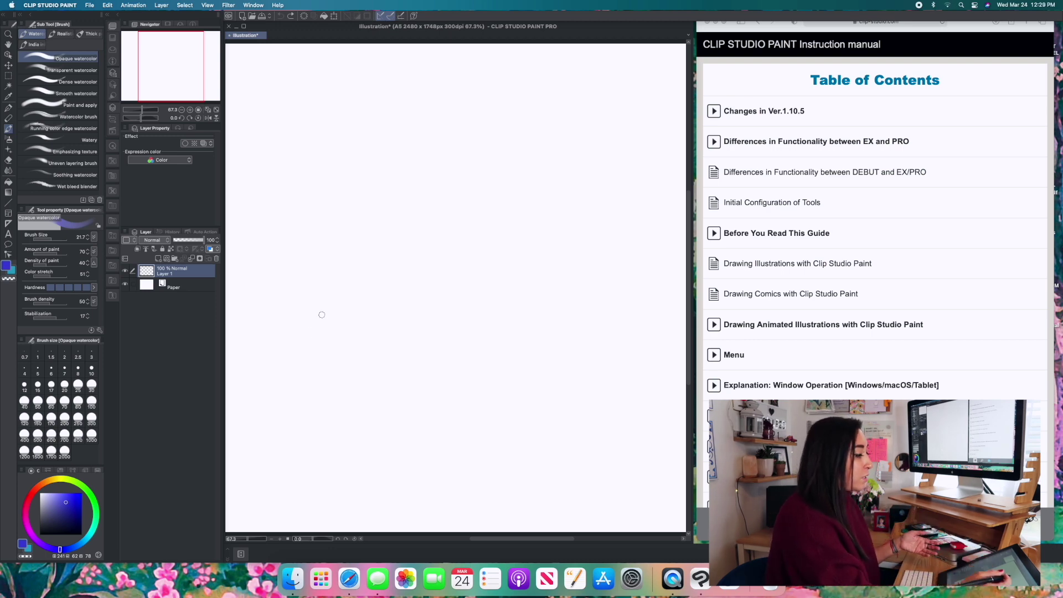
{"action": "mouse_move", "coordinate": [263, 235]}
{"action": "left_mouse_down"}
{"action": "mouse_move", "coordinate": [351, 209]}
{"action": "mouse_move", "coordinate": [328, 289]}
{"action": "mouse_move", "coordinate": [429, 153]}
{"action": "left_mouse_up"}
{"action": "mouse_move", "coordinate": [394, 244]}
{"action": "left_mouse_down"}
{"action": "mouse_move", "coordinate": [416, 294]}
{"action": "mouse_move", "coordinate": [465, 210]}
{"action": "mouse_move", "coordinate": [474, 250]}
{"action": "left_mouse_up"}
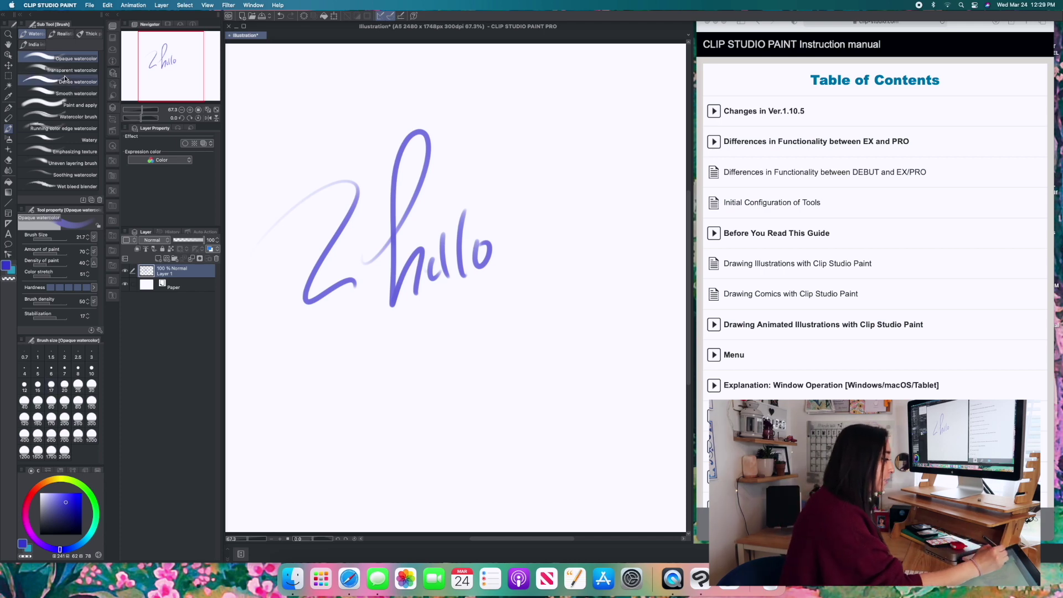
- Try Opaque watercolor at size 2.4, at 17 and at a very large size, clearing the test strokes from the layer
{"action": "left_click_drag", "start_coordinate": [56, 239], "coordinate": [47, 239]}
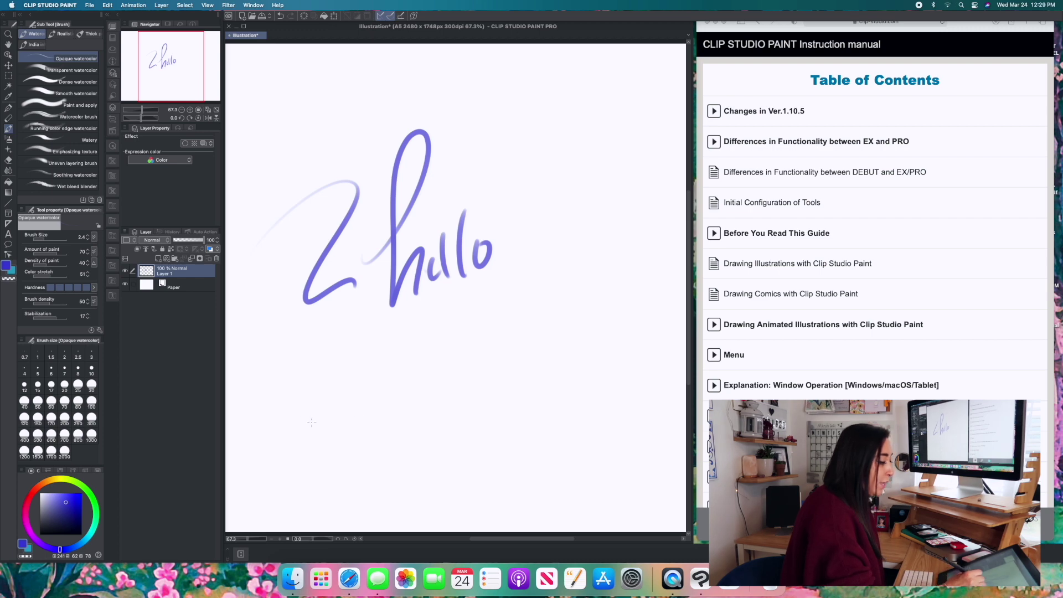
{"action": "left_click_drag", "start_coordinate": [48, 240], "coordinate": [53, 241]}
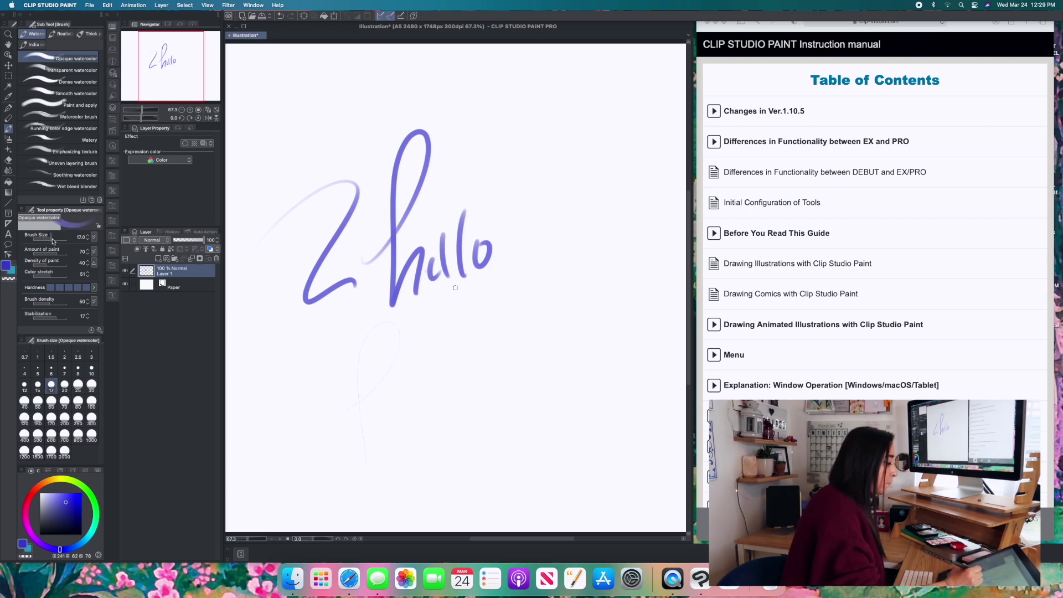
{"action": "key", "text": "Delete"}
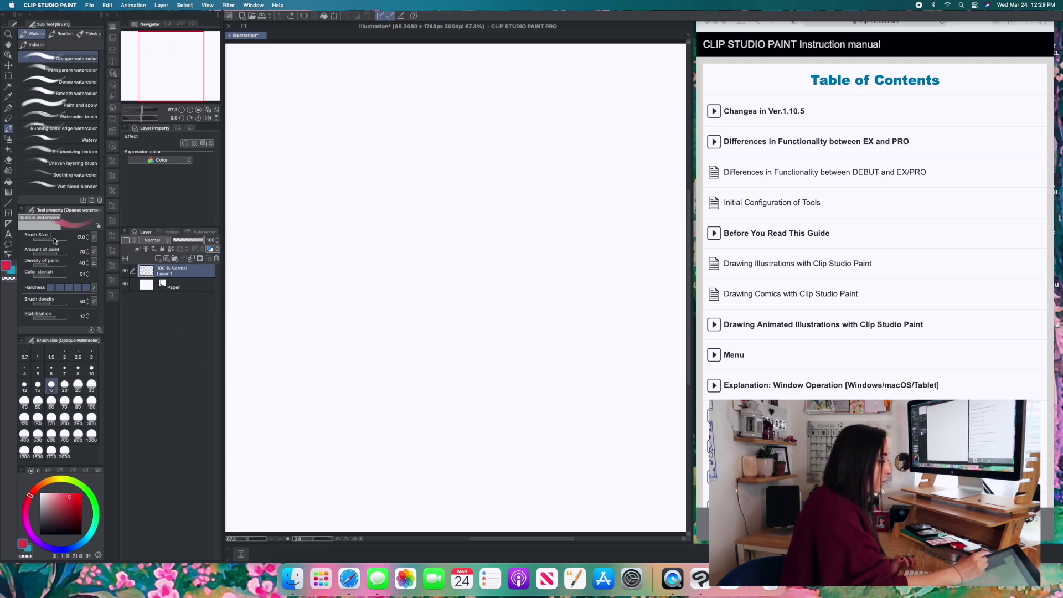
{"action": "left_click_drag", "start_coordinate": [453, 287], "coordinate": [488, 287]}
{"action": "left_click_drag", "start_coordinate": [343, 107], "coordinate": [356, 225]}
{"action": "key", "text": "Delete"}
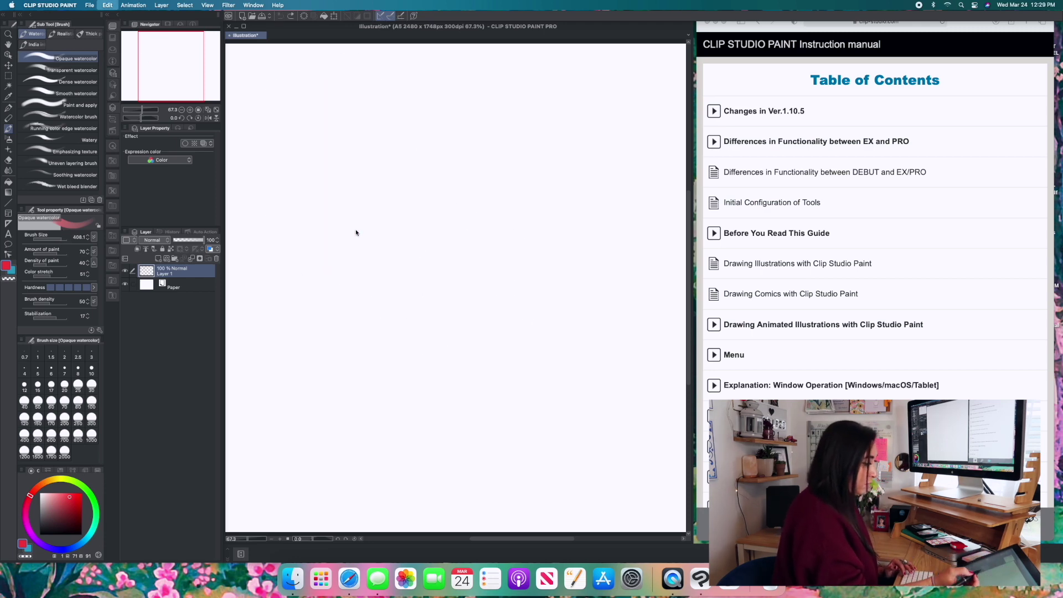
- Paint a red vertical zigzag with Opaque watercolor at brush size 73.7, and a second one beside it with Transparent watercolor at 30
{"action": "left_click_drag", "start_coordinate": [68, 239], "coordinate": [62, 226]}
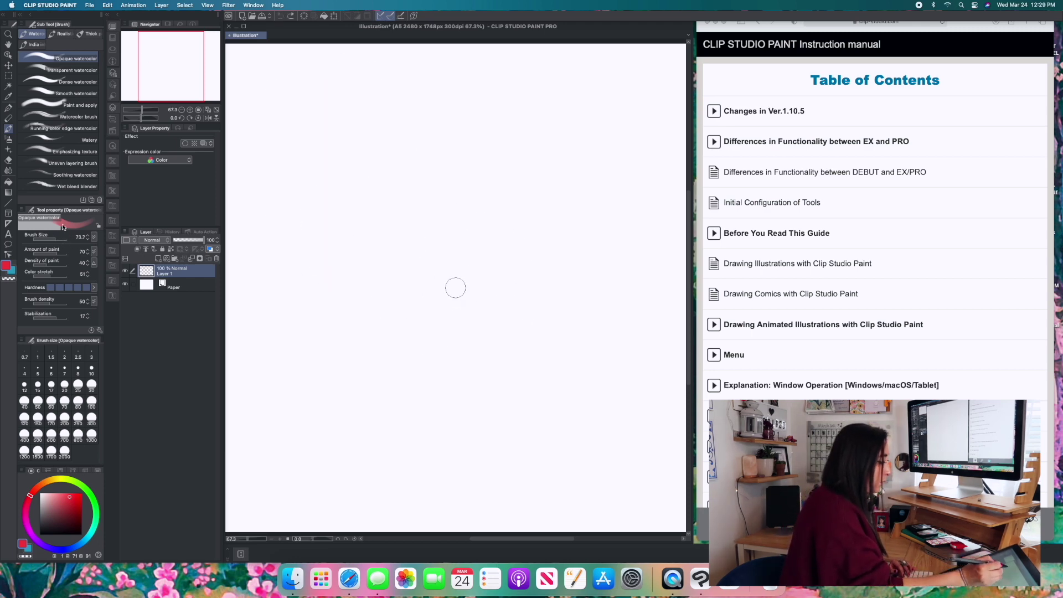
{"action": "mouse_move", "coordinate": [325, 97]}
{"action": "left_mouse_down"}
{"action": "mouse_move", "coordinate": [351, 110]}
{"action": "mouse_move", "coordinate": [355, 147]}
{"action": "mouse_move", "coordinate": [327, 246]}
{"action": "left_mouse_up"}
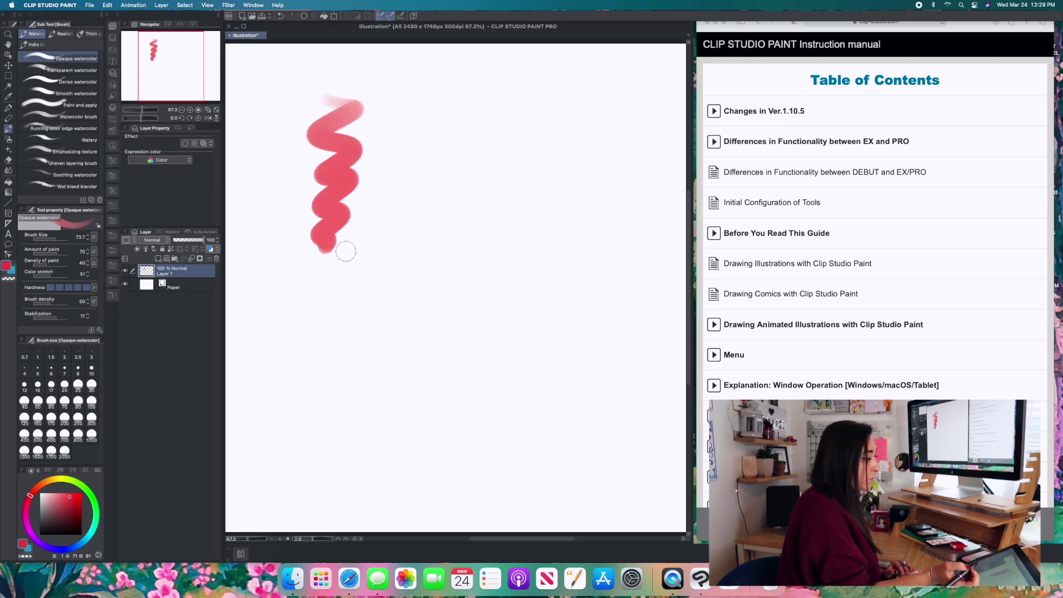
{"action": "left_click", "coordinate": [72, 71]}
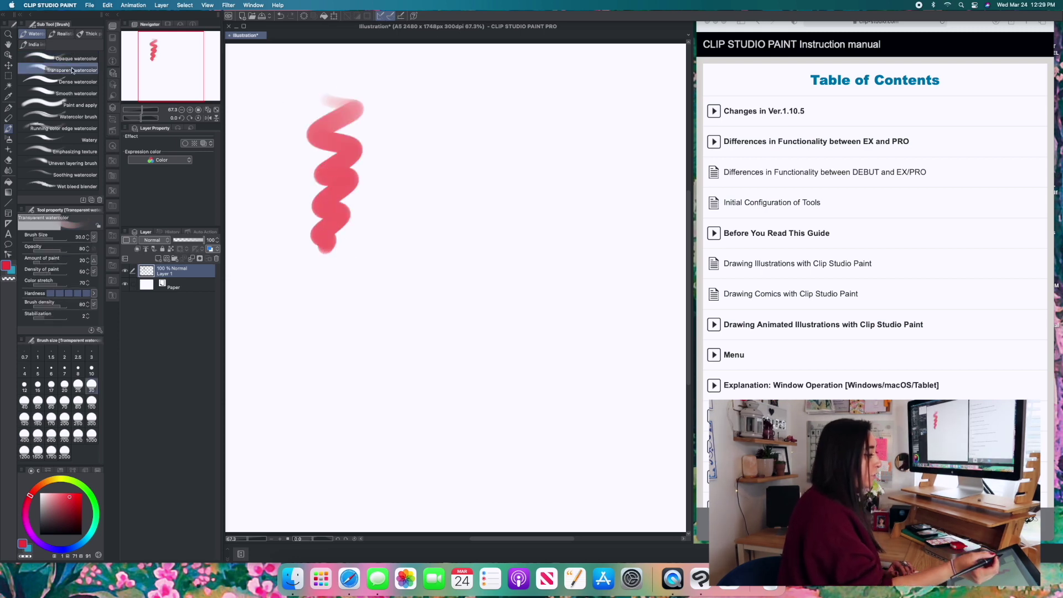
{"action": "mouse_move", "coordinate": [402, 105]}
{"action": "left_mouse_down"}
{"action": "mouse_move", "coordinate": [420, 117]}
{"action": "mouse_move", "coordinate": [391, 206]}
{"action": "mouse_move", "coordinate": [399, 269]}
{"action": "left_mouse_up"}
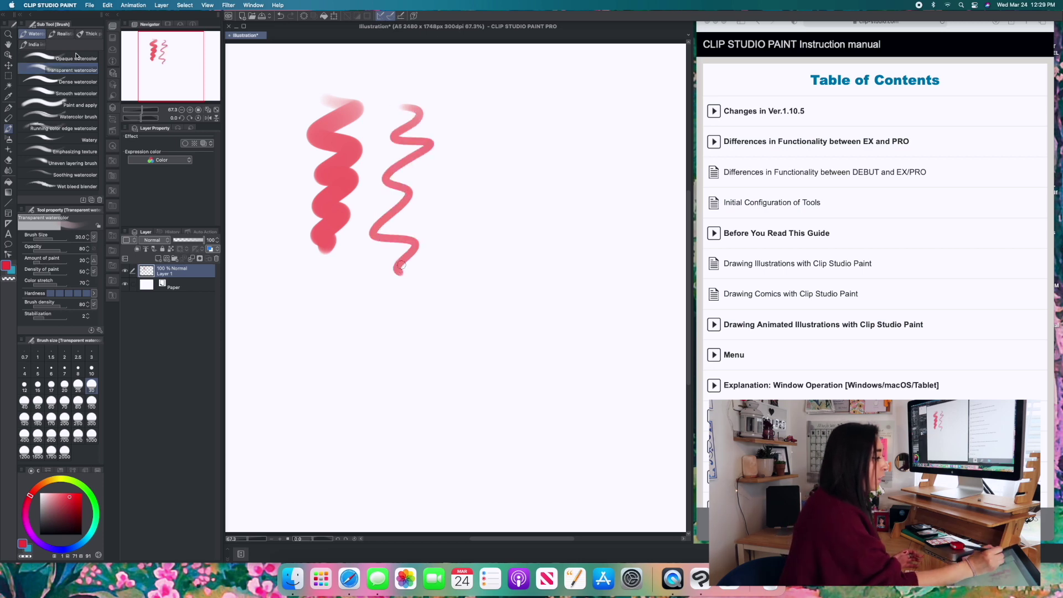
- Extend the row with red vertical zigzag samples in Dense watercolor, Smooth watercolor and Paint and apply
{"action": "left_click", "coordinate": [77, 82]}
{"action": "mouse_move", "coordinate": [462, 95]}
{"action": "left_mouse_down"}
{"action": "mouse_move", "coordinate": [493, 111]}
{"action": "mouse_move", "coordinate": [462, 234]}
{"action": "mouse_move", "coordinate": [452, 284]}
{"action": "left_mouse_up"}
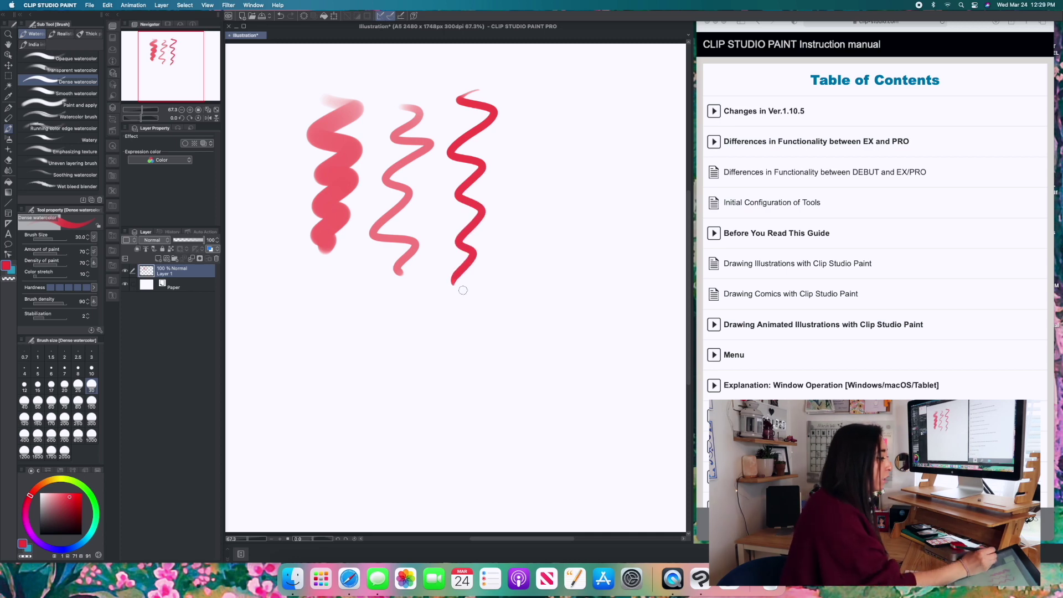
{"action": "left_click", "coordinate": [33, 93]}
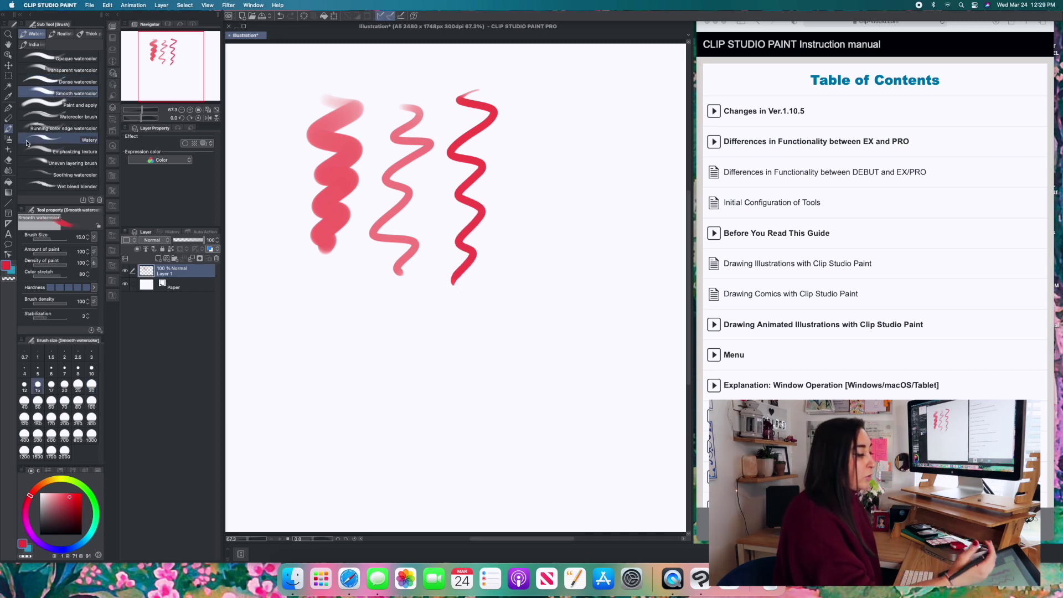
{"action": "mouse_move", "coordinate": [547, 95]}
{"action": "left_mouse_down"}
{"action": "mouse_move", "coordinate": [555, 129]}
{"action": "mouse_move", "coordinate": [535, 282]}
{"action": "left_mouse_up"}
{"action": "left_click", "coordinate": [79, 103]}
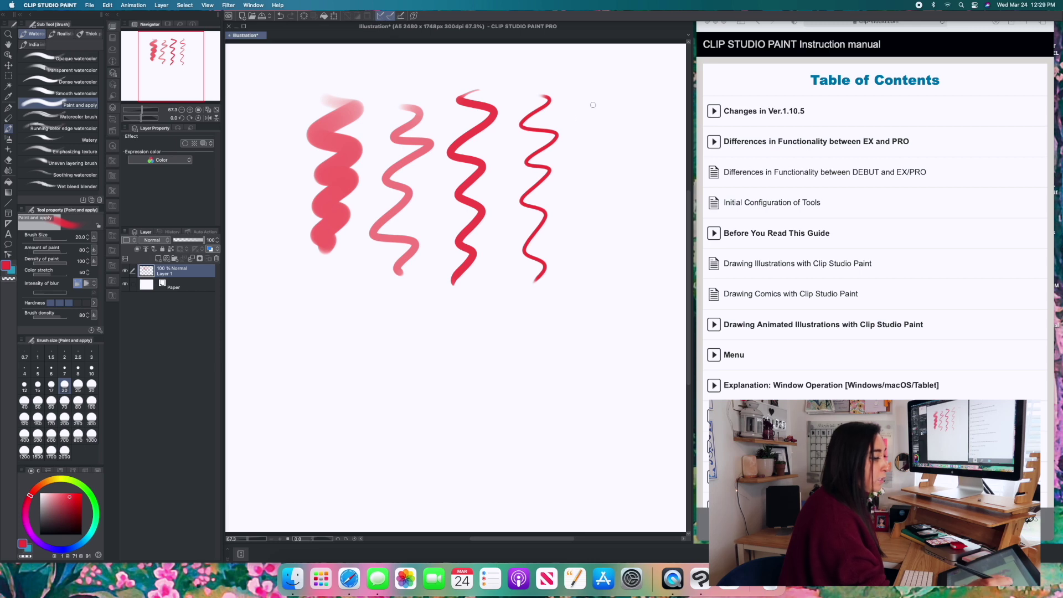
{"action": "mouse_move", "coordinate": [583, 105]}
{"action": "left_mouse_down"}
{"action": "mouse_move", "coordinate": [620, 106]}
{"action": "mouse_move", "coordinate": [612, 152]}
{"action": "mouse_move", "coordinate": [617, 289]}
{"action": "left_mouse_up"}
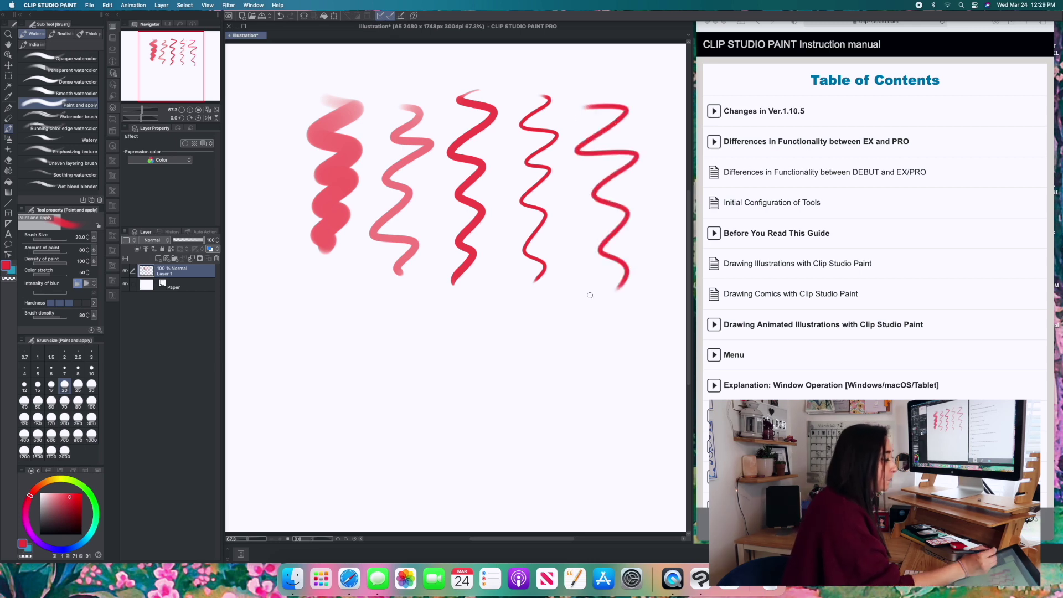
- Paint red zigzag samples in Watercolor brush and Running color edge watercolor side by side below the first row
{"action": "left_click", "coordinate": [71, 117]}
{"action": "mouse_move", "coordinate": [296, 322]}
{"action": "left_mouse_down"}
{"action": "mouse_move", "coordinate": [370, 303]}
{"action": "mouse_move", "coordinate": [394, 368]}
{"action": "mouse_move", "coordinate": [378, 442]}
{"action": "left_mouse_up"}
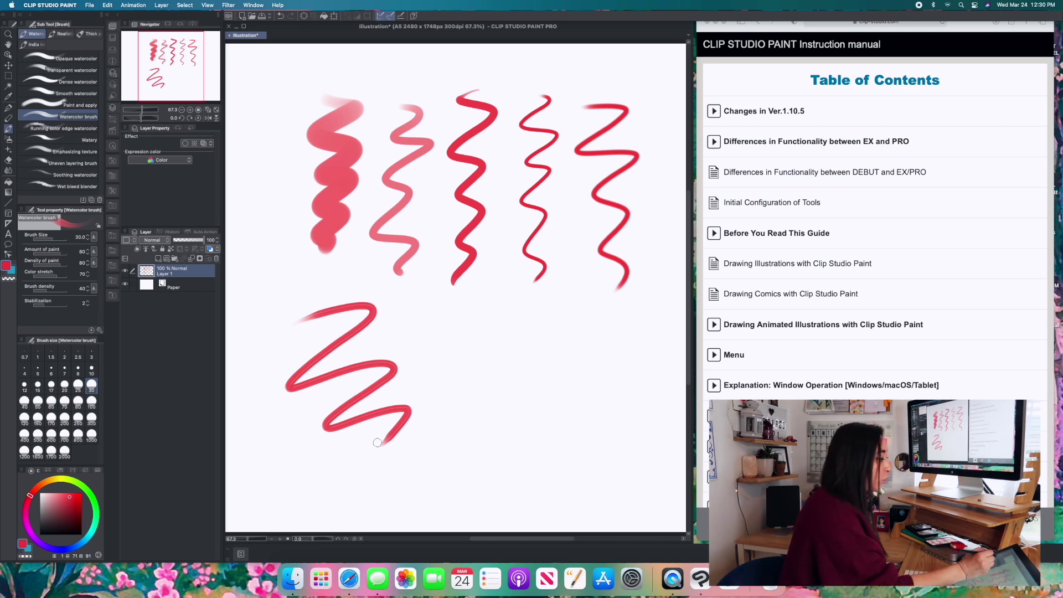
{"action": "left_click", "coordinate": [83, 140]}
{"action": "left_click", "coordinate": [88, 128]}
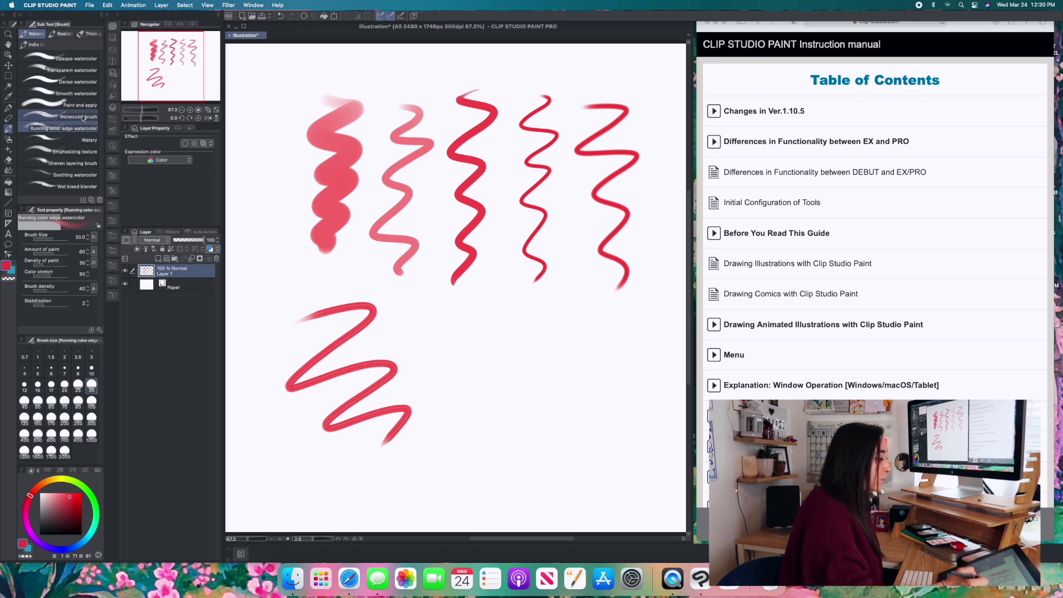
{"action": "mouse_move", "coordinate": [417, 306]}
{"action": "left_mouse_down"}
{"action": "mouse_move", "coordinate": [467, 307]}
{"action": "mouse_move", "coordinate": [492, 324]}
{"action": "mouse_move", "coordinate": [473, 349]}
{"action": "mouse_move", "coordinate": [501, 424]}
{"action": "left_mouse_up"}
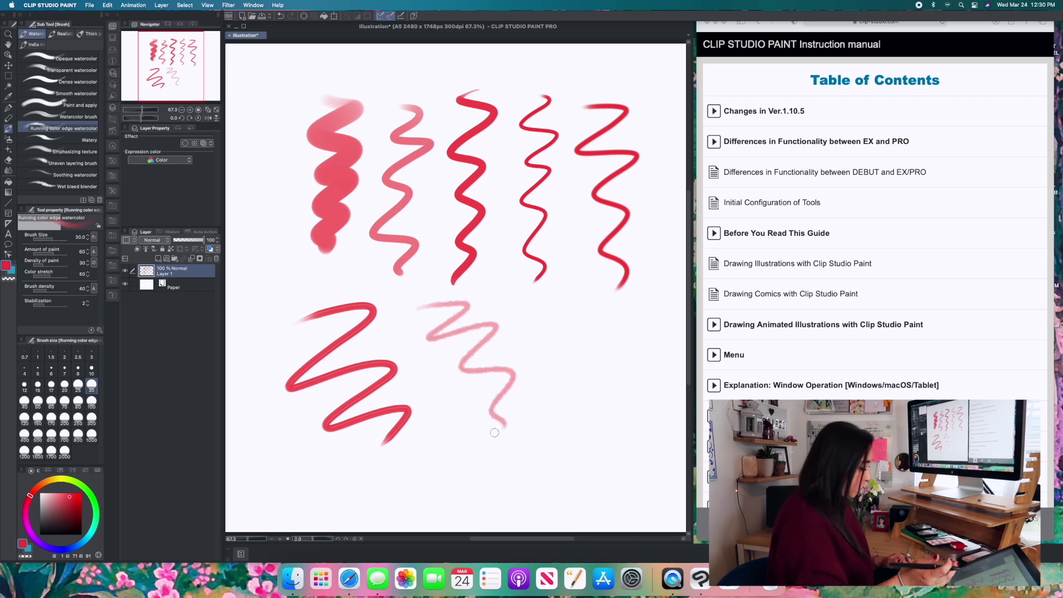
- Add red samples in Watery, Emphasizing texture and Uneven layering brush to the second row
{"action": "left_click", "coordinate": [83, 140]}
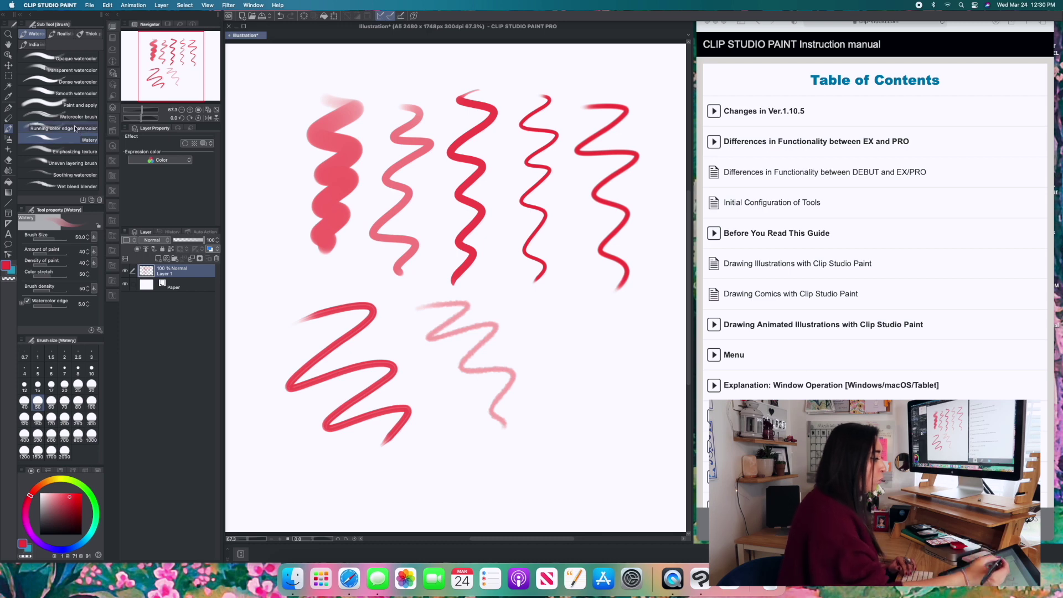
{"action": "mouse_move", "coordinate": [532, 308]}
{"action": "left_mouse_down"}
{"action": "mouse_move", "coordinate": [573, 390]}
{"action": "mouse_move", "coordinate": [578, 457]}
{"action": "left_mouse_up"}
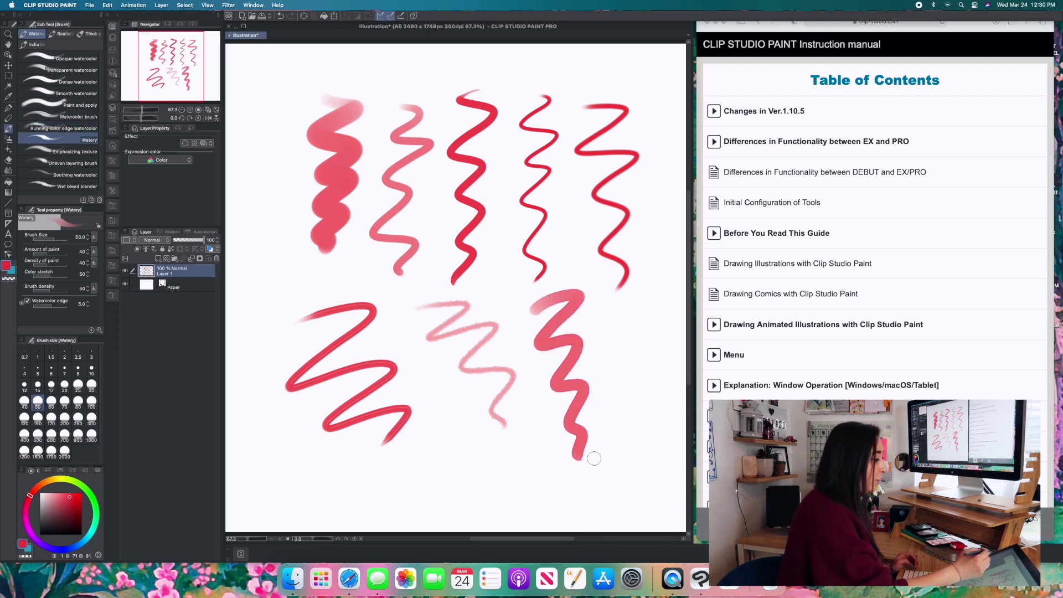
{"action": "left_click", "coordinate": [62, 155]}
{"action": "left_click_drag", "start_coordinate": [608, 303], "coordinate": [620, 445]}
{"action": "left_click", "coordinate": [74, 162]}
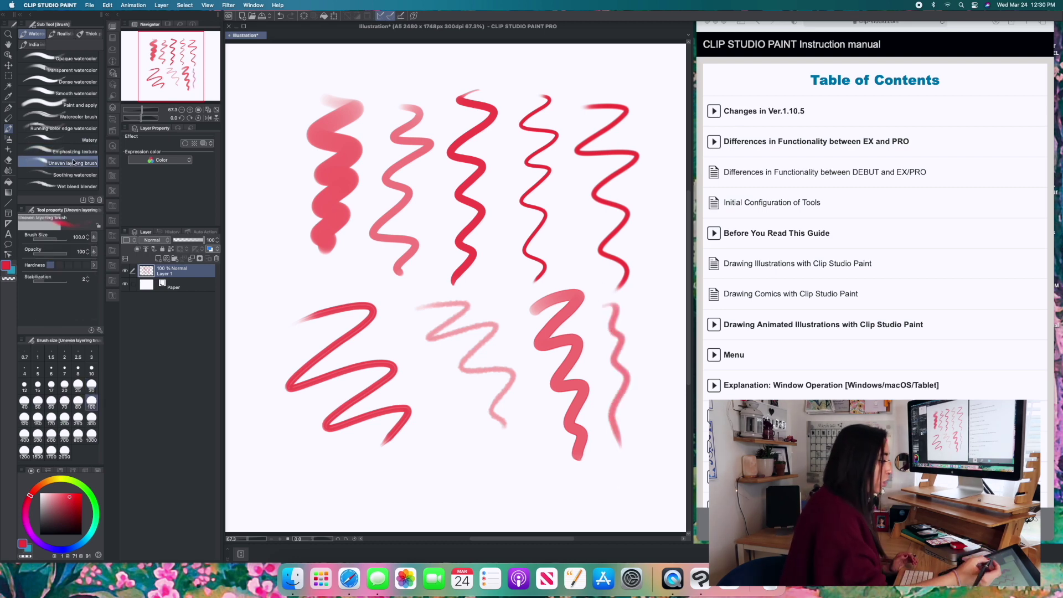
{"action": "mouse_move", "coordinate": [433, 381]}
{"action": "left_mouse_down"}
{"action": "mouse_move", "coordinate": [456, 383]}
{"action": "mouse_move", "coordinate": [455, 422]}
{"action": "mouse_move", "coordinate": [456, 398]}
{"action": "left_mouse_up"}
- Smear the thick first zigzag of the upper row with Wet bleed blender, and select Soothing watercolor
{"action": "left_click", "coordinate": [78, 186]}
{"action": "left_click_drag", "start_coordinate": [329, 108], "coordinate": [358, 135]}
{"action": "left_click", "coordinate": [358, 135]}
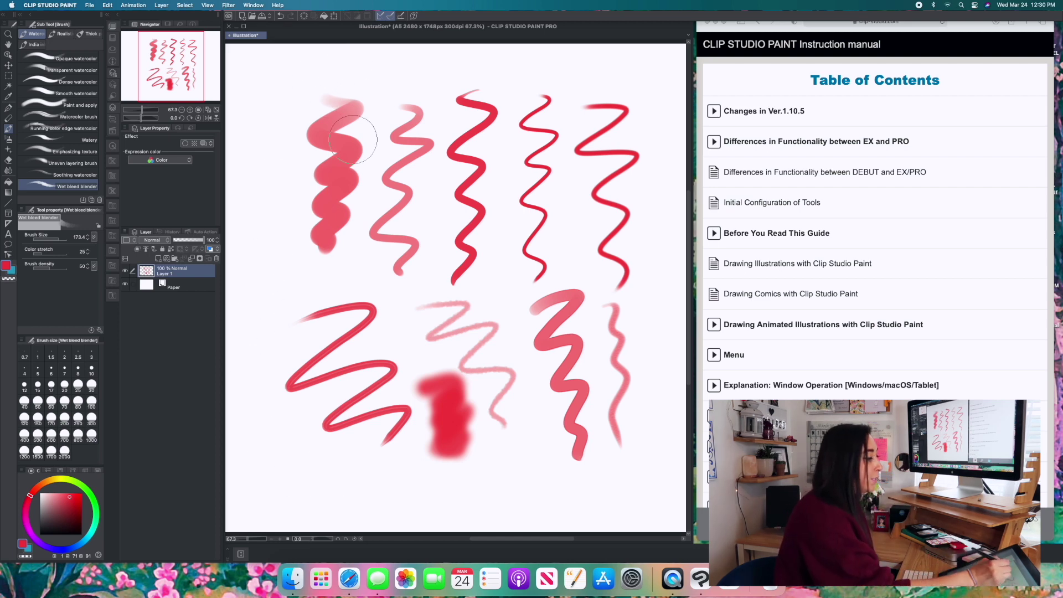
{"action": "mouse_move", "coordinate": [311, 104]}
{"action": "left_mouse_down"}
{"action": "mouse_move", "coordinate": [352, 109]}
{"action": "mouse_move", "coordinate": [318, 142]}
{"action": "mouse_move", "coordinate": [367, 171]}
{"action": "mouse_move", "coordinate": [345, 188]}
{"action": "mouse_move", "coordinate": [331, 241]}
{"action": "mouse_move", "coordinate": [345, 189]}
{"action": "mouse_move", "coordinate": [324, 159]}
{"action": "mouse_move", "coordinate": [353, 113]}
{"action": "mouse_move", "coordinate": [312, 128]}
{"action": "mouse_move", "coordinate": [339, 159]}
{"action": "mouse_move", "coordinate": [329, 246]}
{"action": "left_mouse_up"}
{"action": "left_click", "coordinate": [75, 175]}
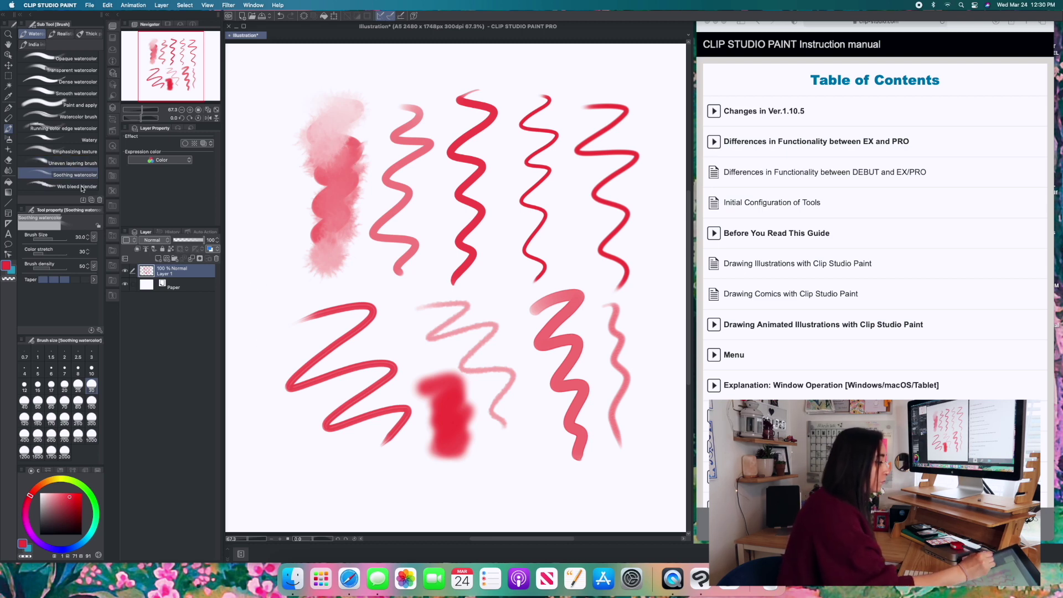
- Paint long vertical red strokes among the upper samples with the realistic Round watercolor brush, Flat watercolor brush and Soft bleed
{"action": "left_click", "coordinate": [62, 33]}
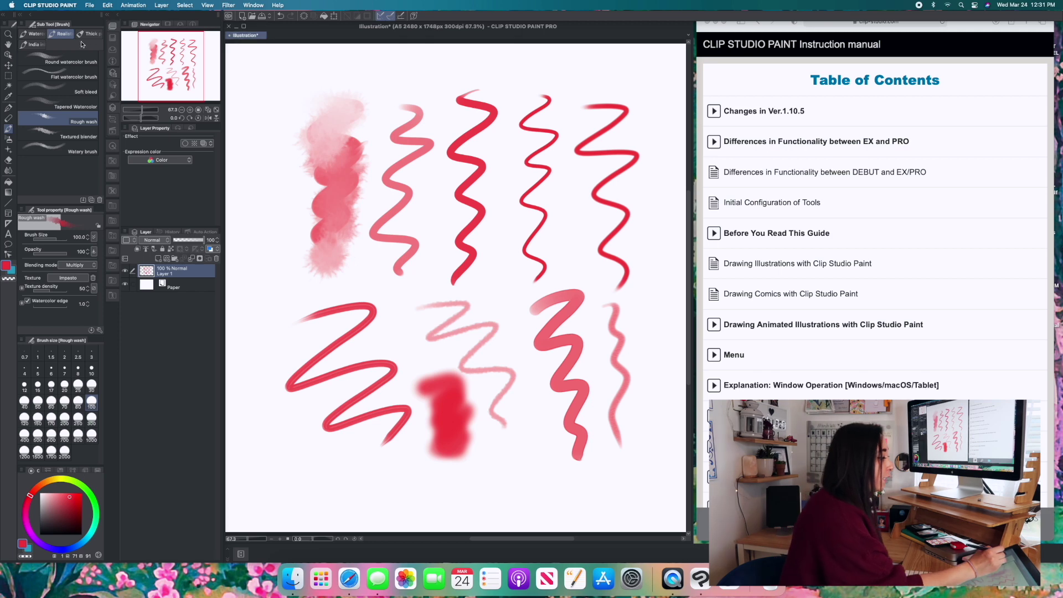
{"action": "left_click", "coordinate": [91, 60]}
{"action": "mouse_move", "coordinate": [313, 89]}
{"action": "left_mouse_down"}
{"action": "mouse_move", "coordinate": [288, 123]}
{"action": "mouse_move", "coordinate": [280, 234]}
{"action": "left_mouse_up"}
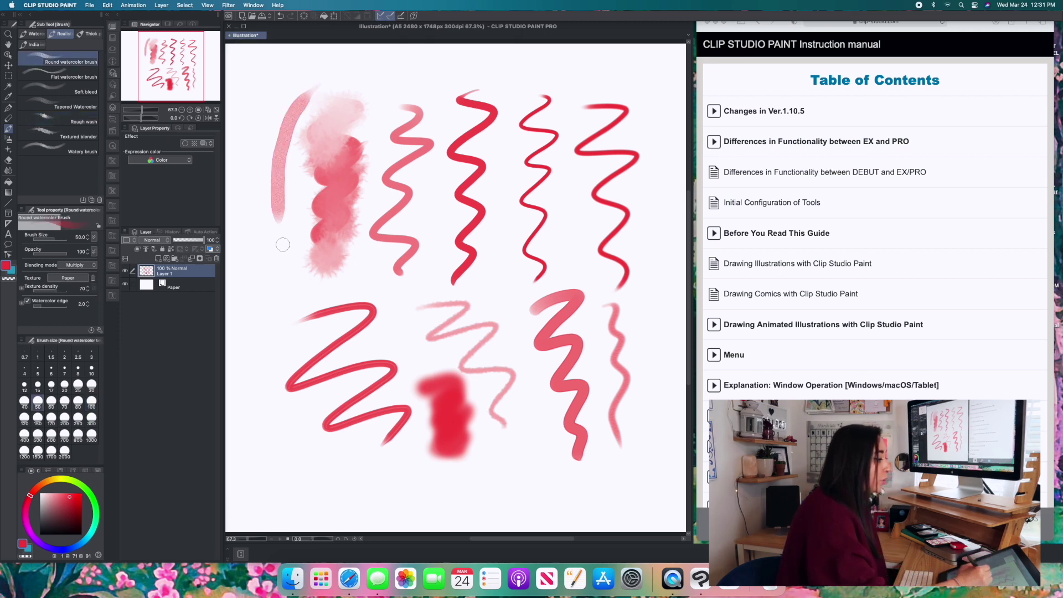
{"action": "left_click", "coordinate": [73, 76]}
{"action": "mouse_move", "coordinate": [343, 63]}
{"action": "left_mouse_down"}
{"action": "mouse_move", "coordinate": [373, 151]}
{"action": "mouse_move", "coordinate": [368, 227]}
{"action": "left_mouse_up"}
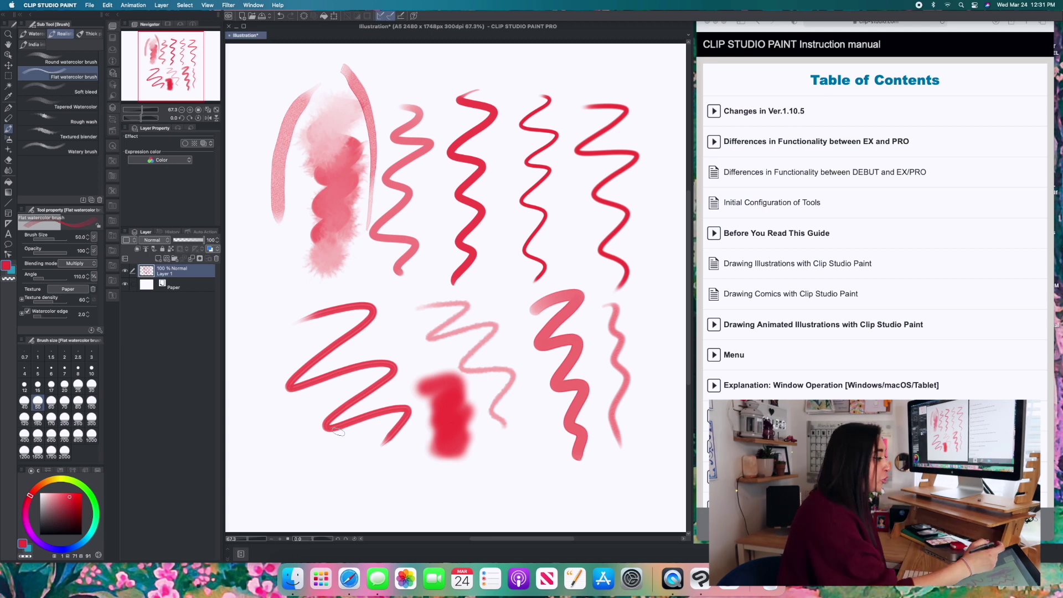
{"action": "left_click", "coordinate": [86, 92]}
{"action": "left_click_drag", "start_coordinate": [437, 78], "coordinate": [435, 243]}
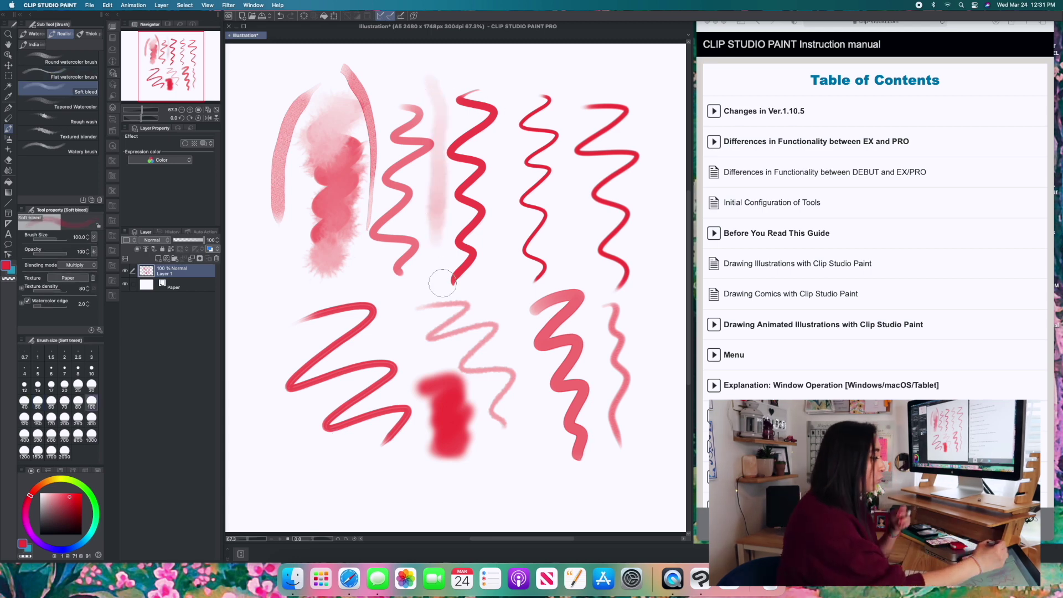
- Paint two vertical red Rough wash bands among the upper zigzags, and fade the second zigzag with the Watery brush
{"action": "left_click", "coordinate": [72, 104]}
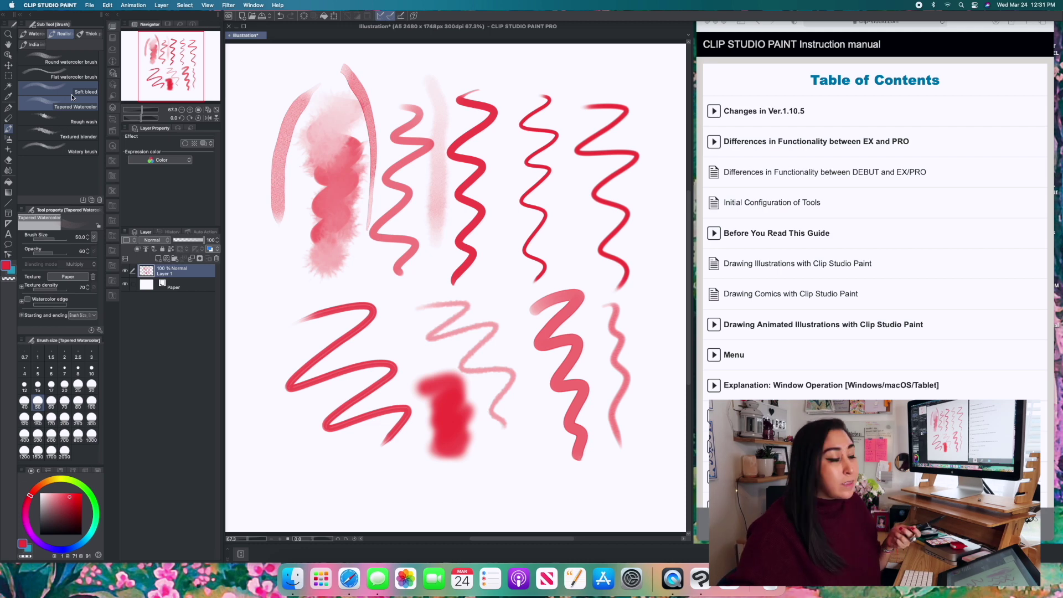
{"action": "left_click", "coordinate": [72, 116]}
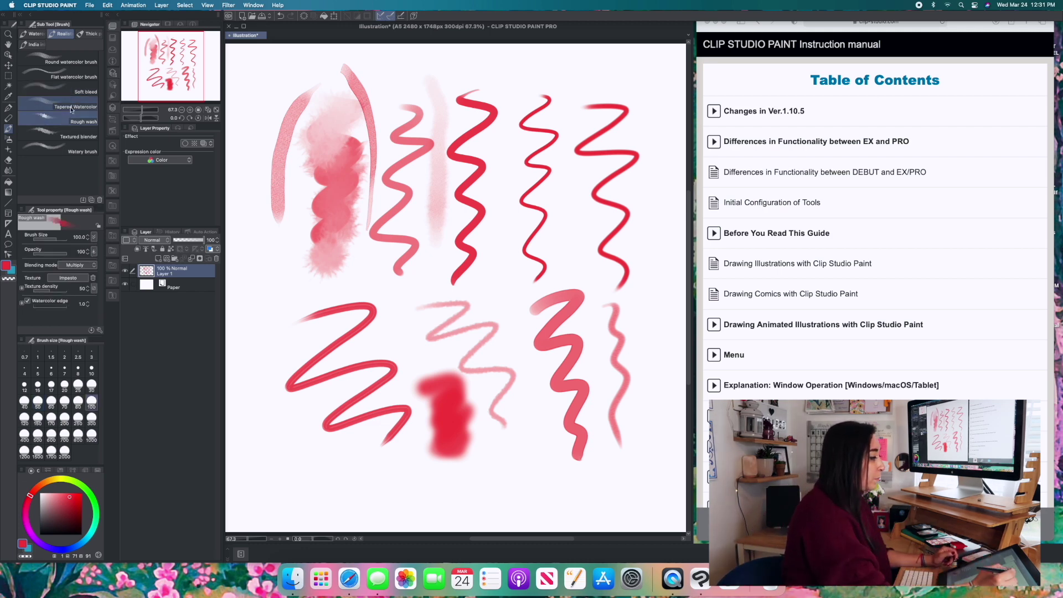
{"action": "left_click_drag", "start_coordinate": [504, 92], "coordinate": [505, 221]}
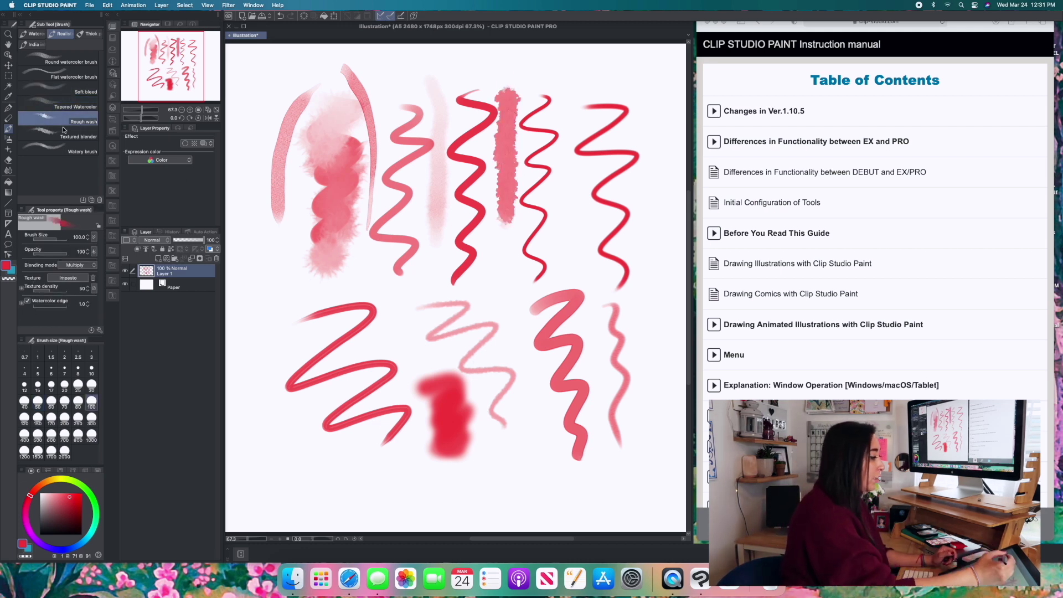
{"action": "left_click_drag", "start_coordinate": [575, 85], "coordinate": [569, 224]}
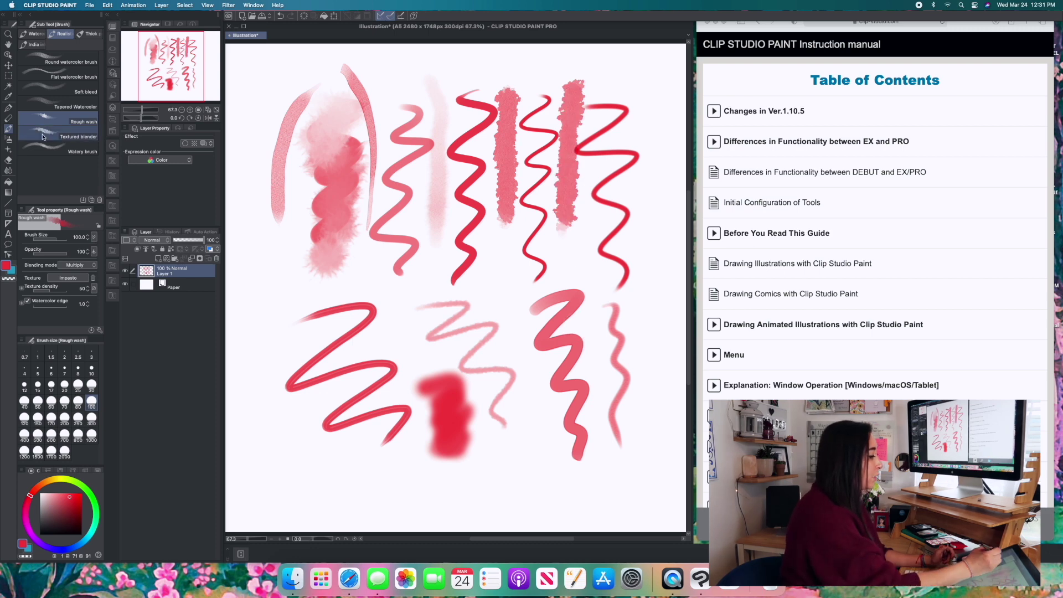
{"action": "left_click", "coordinate": [57, 147]}
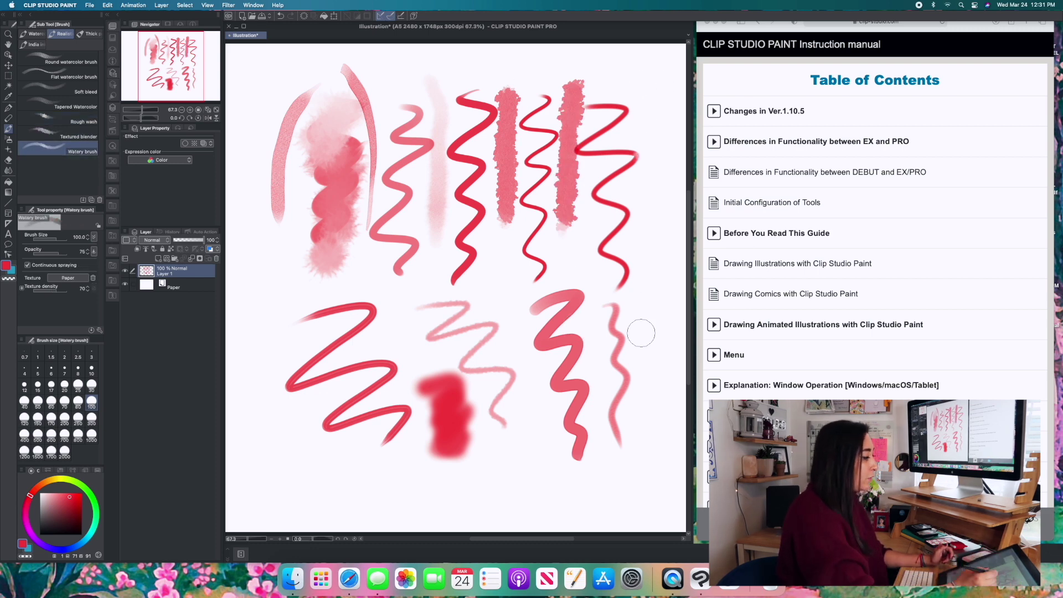
{"action": "mouse_move", "coordinate": [412, 111]}
{"action": "left_mouse_down"}
{"action": "mouse_move", "coordinate": [393, 274]}
{"action": "mouse_move", "coordinate": [396, 160]}
{"action": "mouse_move", "coordinate": [382, 238]}
{"action": "mouse_move", "coordinate": [398, 271]}
{"action": "left_mouse_up"}
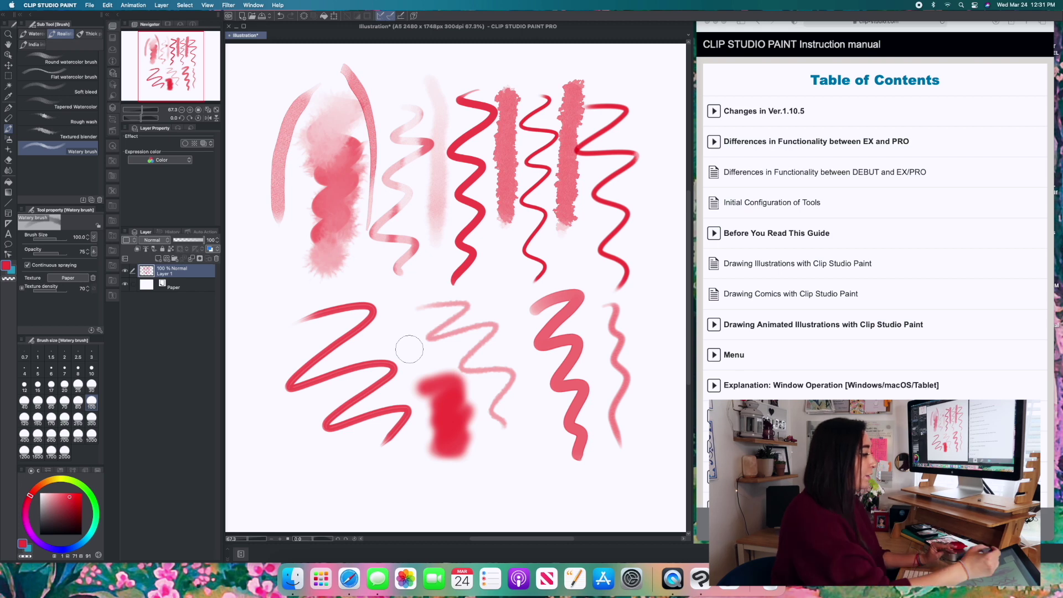
- Enclose all the red samples in a rectangular selection, delete them from the layer, and deselect
{"action": "left_click", "coordinate": [91, 34]}
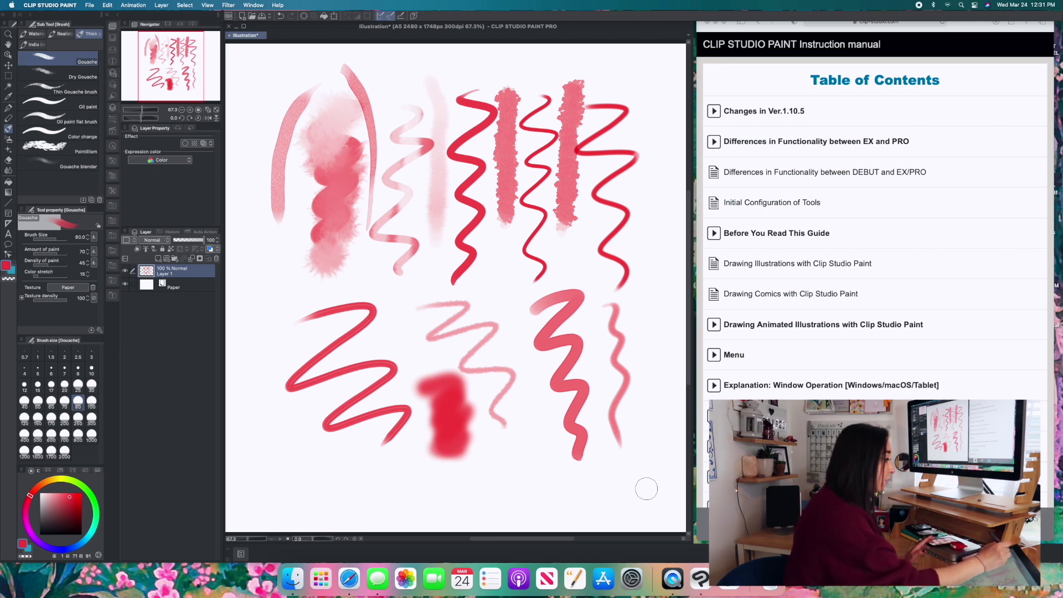
{"action": "left_click", "coordinate": [12, 75]}
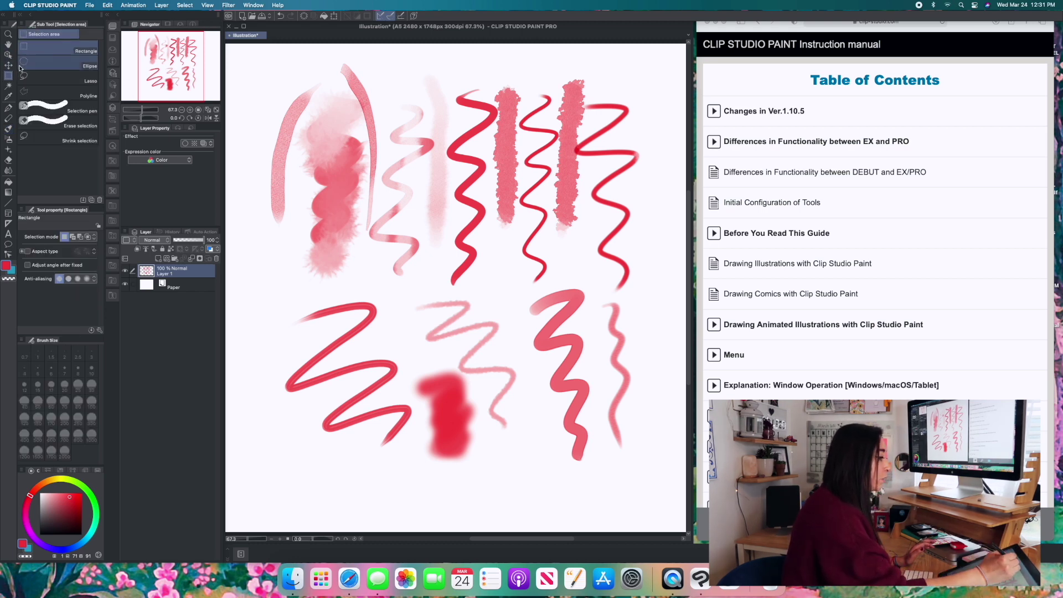
{"action": "mouse_move", "coordinate": [254, 56]}
{"action": "left_mouse_down"}
{"action": "mouse_move", "coordinate": [315, 170]}
{"action": "mouse_move", "coordinate": [600, 472]}
{"action": "mouse_move", "coordinate": [667, 500]}
{"action": "left_mouse_up"}
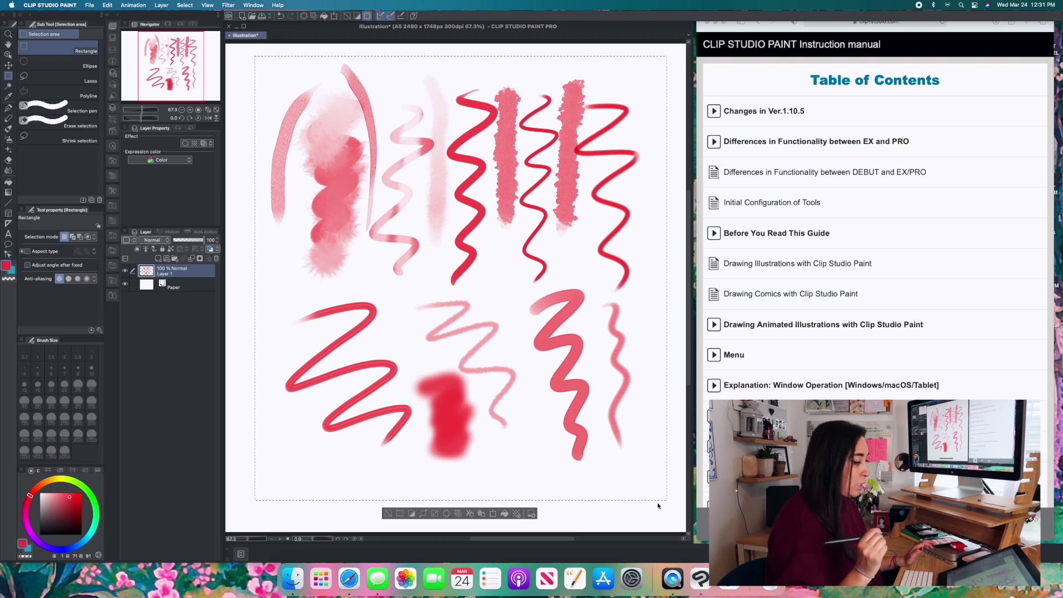
{"action": "left_click", "coordinate": [107, 5]}
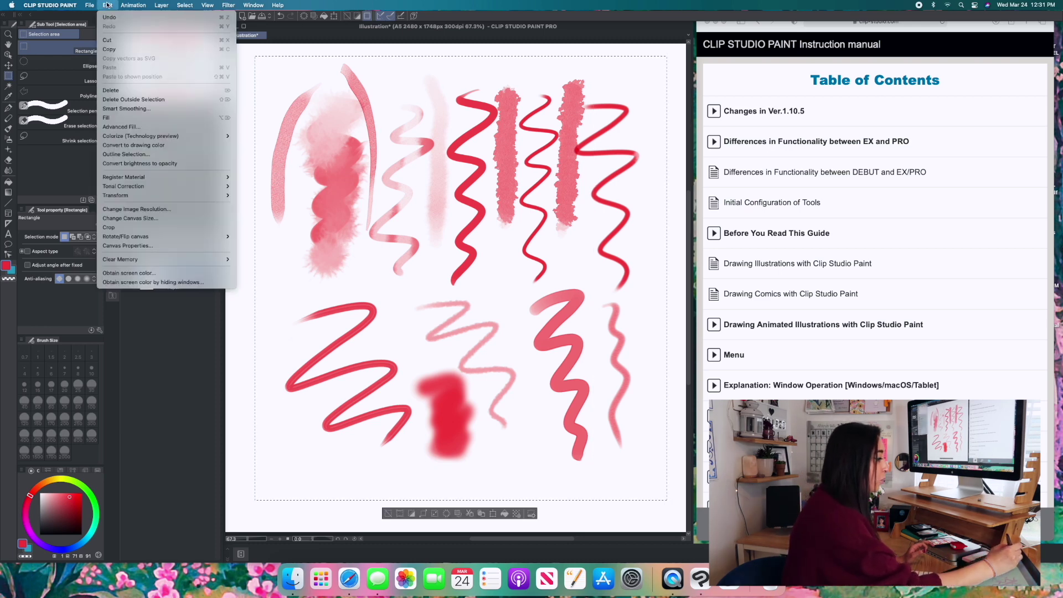
{"action": "left_click", "coordinate": [116, 90]}
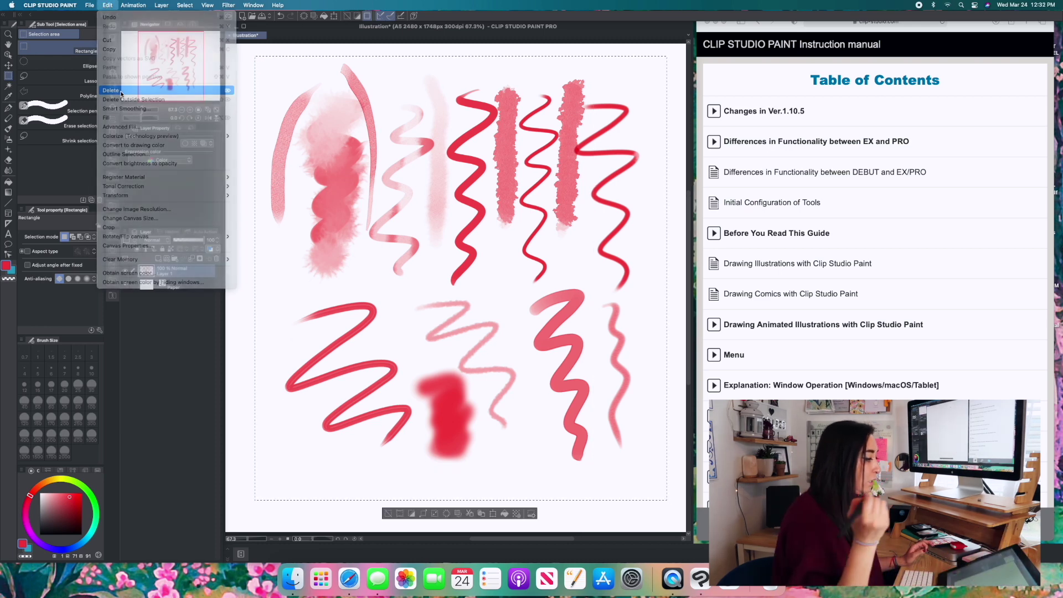
{"action": "left_click", "coordinate": [184, 5]}
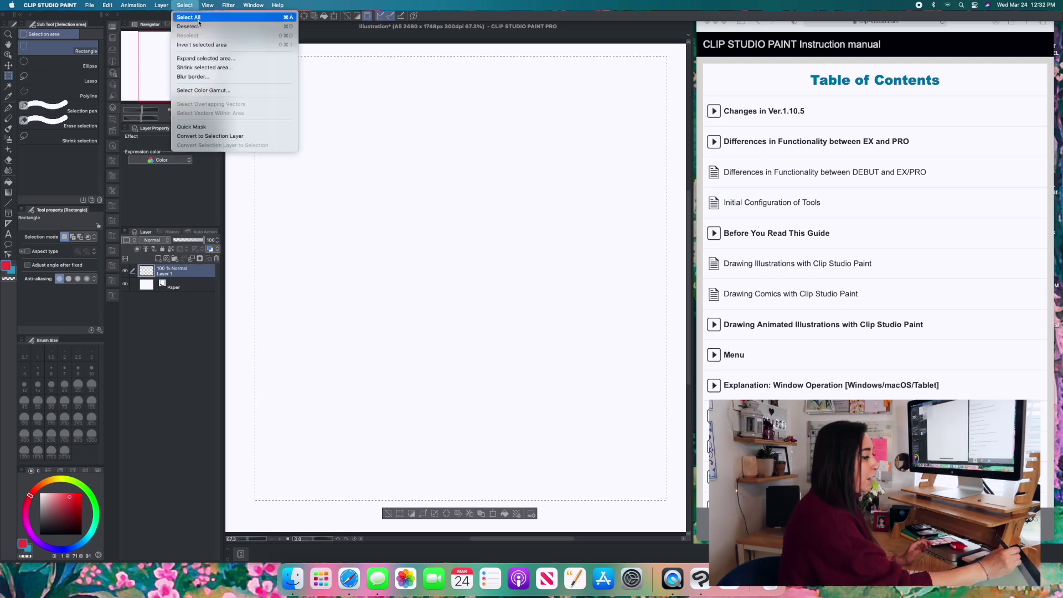
{"action": "left_click", "coordinate": [188, 26]}
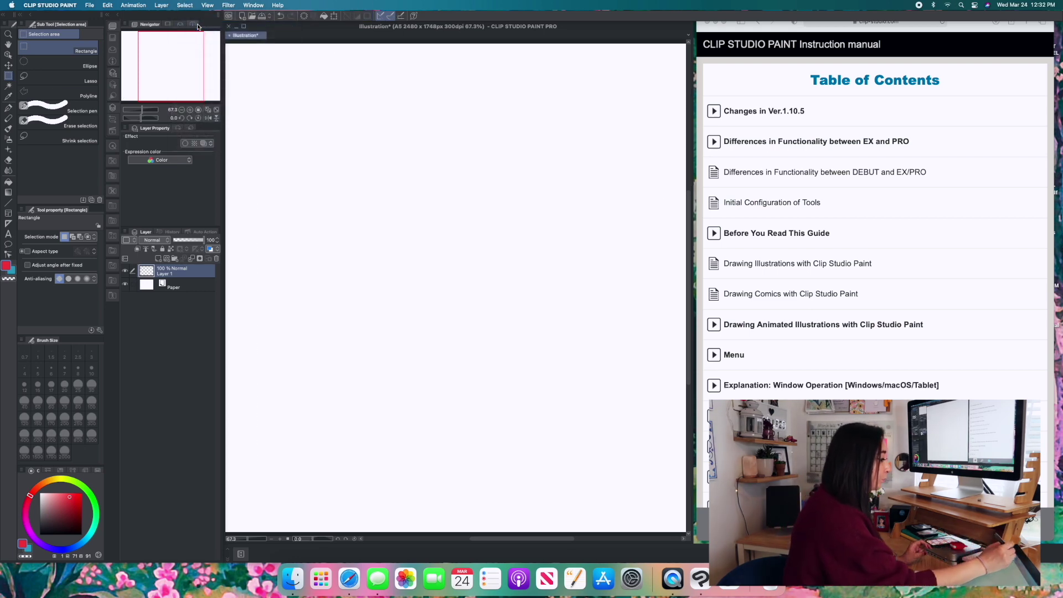
- Change the drawing color to turquoise and paint a large zigzag with the Gouache brush in the canvas's upper area
{"action": "left_click", "coordinate": [10, 129]}
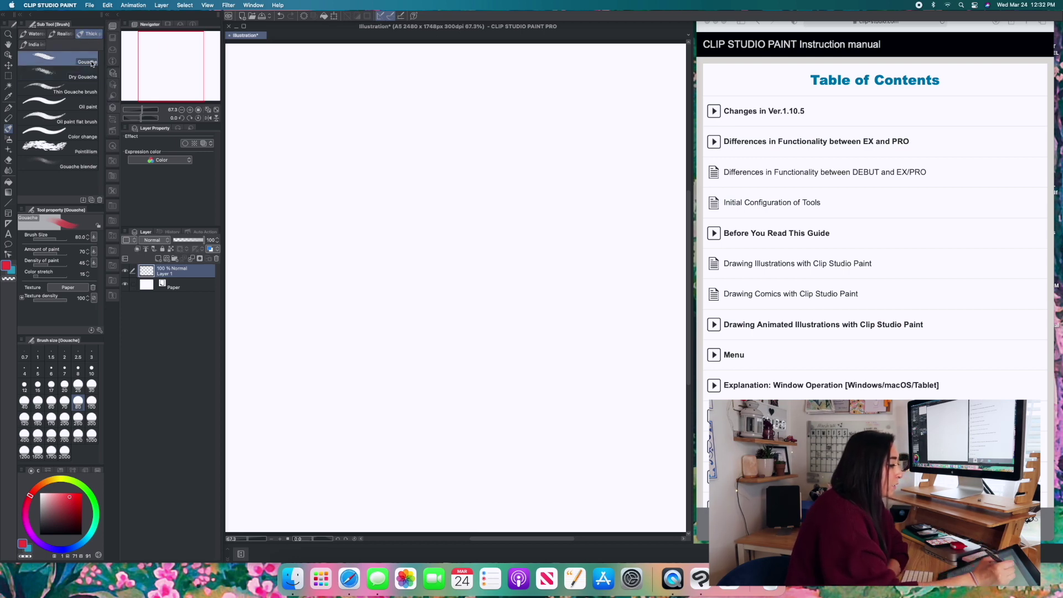
{"action": "left_click", "coordinate": [72, 521]}
{"action": "left_click_drag", "start_coordinate": [86, 540], "coordinate": [94, 532]}
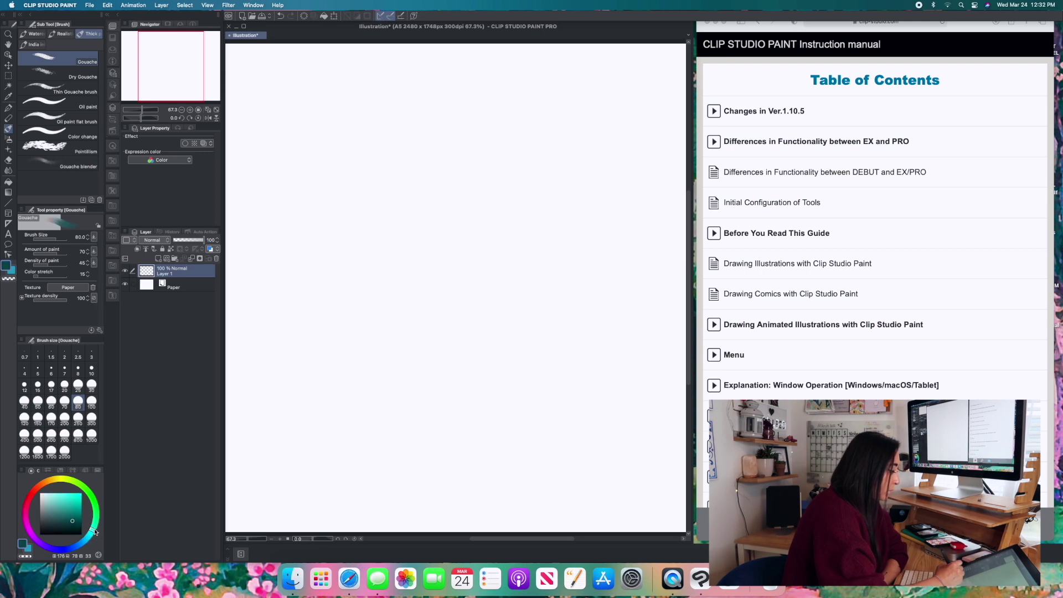
{"action": "left_click", "coordinate": [74, 505]}
{"action": "mouse_move", "coordinate": [277, 119]}
{"action": "left_mouse_down"}
{"action": "mouse_move", "coordinate": [409, 106]}
{"action": "mouse_move", "coordinate": [265, 176]}
{"action": "mouse_move", "coordinate": [297, 233]}
{"action": "mouse_move", "coordinate": [383, 274]}
{"action": "mouse_move", "coordinate": [340, 304]}
{"action": "left_mouse_up"}
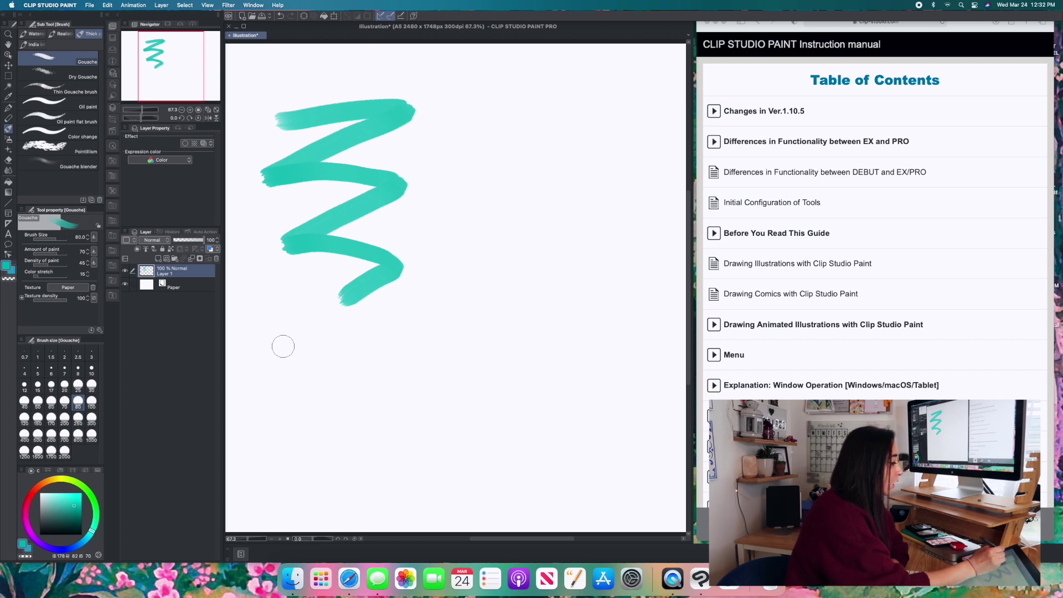
- Paint turquoise vertical zigzags in Dry Gouache and Thin Gouache brush beside the Gouache sample
{"action": "left_click", "coordinate": [61, 74]}
{"action": "mouse_move", "coordinate": [464, 97]}
{"action": "left_mouse_down"}
{"action": "mouse_move", "coordinate": [465, 123]}
{"action": "mouse_move", "coordinate": [489, 150]}
{"action": "mouse_move", "coordinate": [462, 197]}
{"action": "mouse_move", "coordinate": [499, 213]}
{"action": "mouse_move", "coordinate": [462, 283]}
{"action": "mouse_move", "coordinate": [441, 299]}
{"action": "left_mouse_up"}
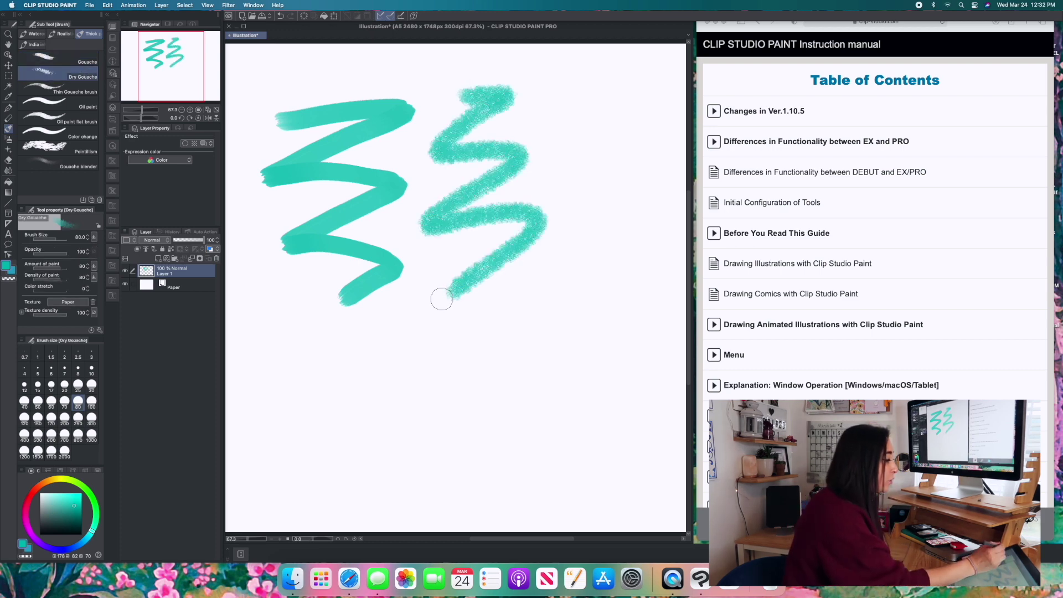
{"action": "left_click", "coordinate": [66, 89]}
{"action": "mouse_move", "coordinate": [612, 89]}
{"action": "left_mouse_down"}
{"action": "mouse_move", "coordinate": [612, 237]}
{"action": "mouse_move", "coordinate": [573, 271]}
{"action": "left_mouse_up"}
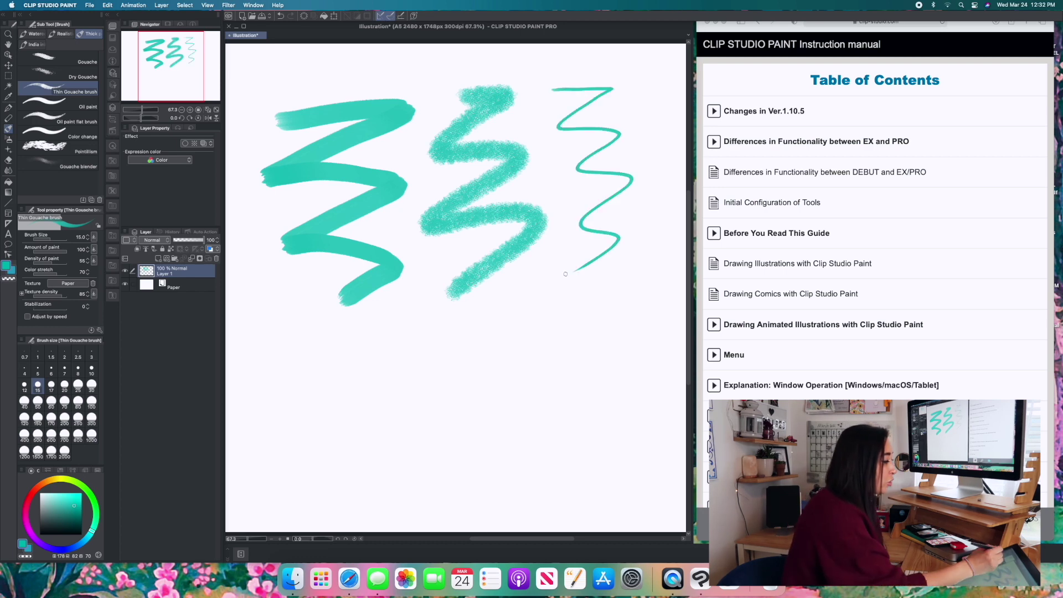
- Paint turquoise wavy samples with Oil paint, Oil paint flat brush and Color change below the zigzags
{"action": "left_click", "coordinate": [66, 104]}
{"action": "mouse_move", "coordinate": [278, 341]}
{"action": "left_mouse_down"}
{"action": "mouse_move", "coordinate": [292, 386]}
{"action": "mouse_move", "coordinate": [356, 376]}
{"action": "mouse_move", "coordinate": [491, 400]}
{"action": "left_mouse_up"}
{"action": "left_click", "coordinate": [67, 118]}
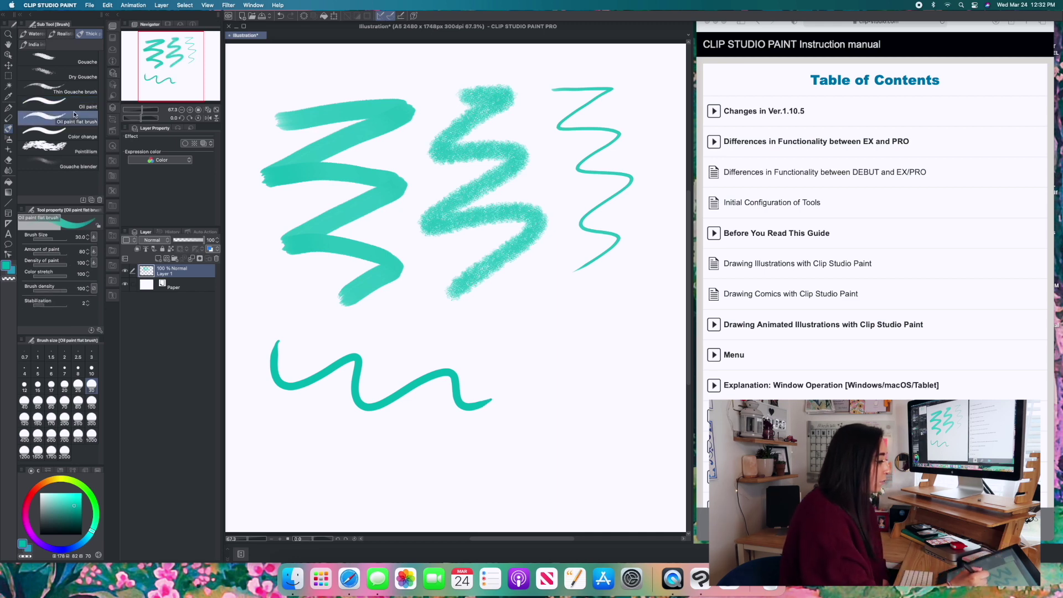
{"action": "left_click_drag", "start_coordinate": [330, 335], "coordinate": [531, 359]}
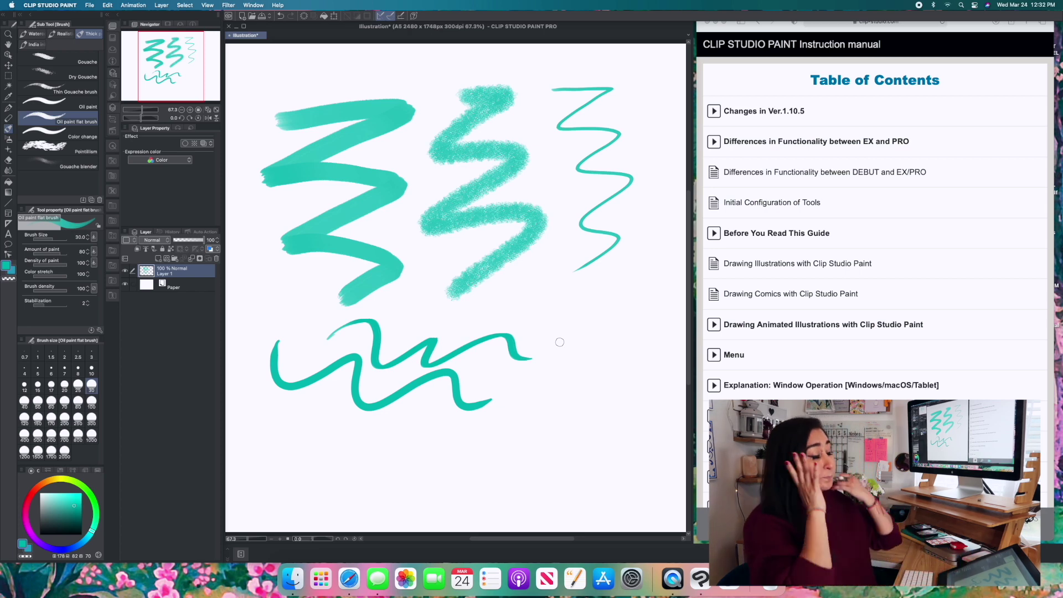
{"action": "left_click", "coordinate": [86, 129]}
{"action": "mouse_move", "coordinate": [468, 385]}
{"action": "left_mouse_down"}
{"action": "mouse_move", "coordinate": [522, 402]}
{"action": "mouse_move", "coordinate": [556, 452]}
{"action": "left_mouse_up"}
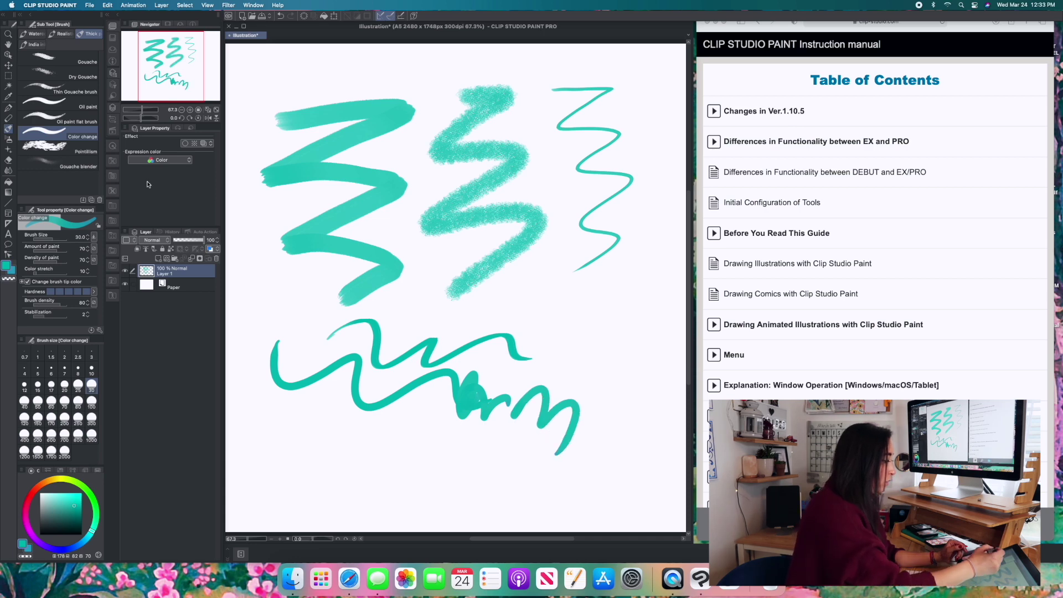
- Test the Pointillism brush with wavy bands, short dabs and looping strokes around the lower turquoise samples
{"action": "left_click", "coordinate": [80, 150]}
{"action": "mouse_move", "coordinate": [320, 425]}
{"action": "left_mouse_down"}
{"action": "mouse_move", "coordinate": [357, 454]}
{"action": "mouse_move", "coordinate": [440, 462]}
{"action": "left_mouse_up"}
{"action": "left_click_drag", "start_coordinate": [314, 458], "coordinate": [505, 490]}
{"action": "left_click_drag", "start_coordinate": [531, 450], "coordinate": [530, 488]}
{"action": "left_click_drag", "start_coordinate": [557, 454], "coordinate": [556, 476]}
{"action": "left_click_drag", "start_coordinate": [590, 462], "coordinate": [590, 479]}
{"action": "left_click_drag", "start_coordinate": [610, 382], "coordinate": [608, 395]}
{"action": "mouse_move", "coordinate": [609, 332]}
{"action": "left_mouse_down"}
{"action": "mouse_move", "coordinate": [613, 358]}
{"action": "mouse_move", "coordinate": [580, 307]}
{"action": "mouse_move", "coordinate": [605, 397]}
{"action": "mouse_move", "coordinate": [611, 357]}
{"action": "left_mouse_up"}
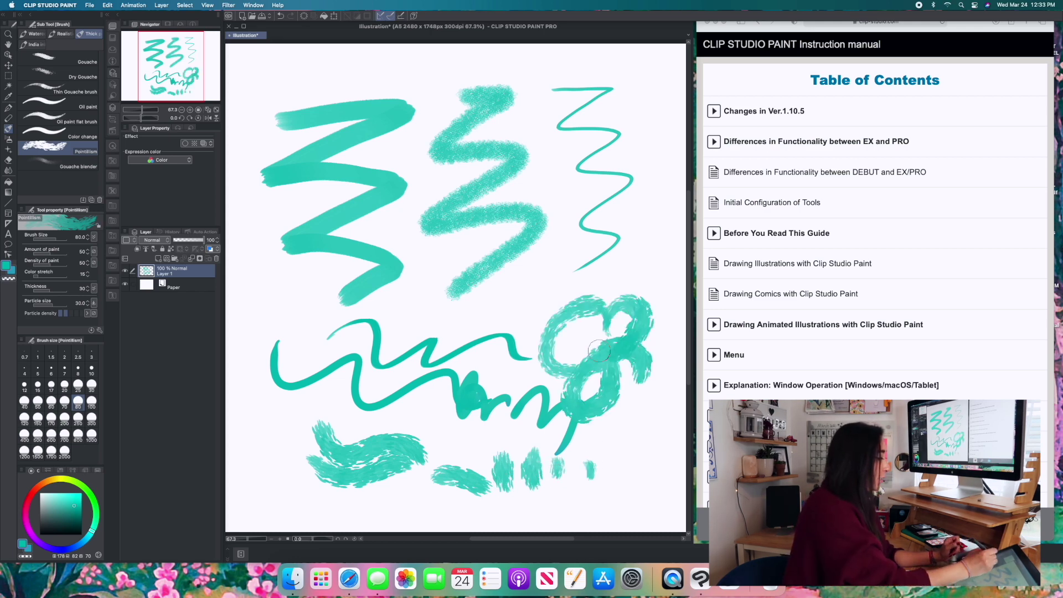
- Smudge the large Gouache zigzag with Gouache blender, and switch the drawing color to a dark red
{"action": "left_click", "coordinate": [68, 168]}
{"action": "mouse_move", "coordinate": [260, 108]}
{"action": "left_mouse_down"}
{"action": "mouse_move", "coordinate": [332, 103]}
{"action": "mouse_move", "coordinate": [283, 154]}
{"action": "mouse_move", "coordinate": [387, 177]}
{"action": "mouse_move", "coordinate": [299, 244]}
{"action": "mouse_move", "coordinate": [404, 183]}
{"action": "left_mouse_up"}
{"action": "left_click", "coordinate": [30, 496]}
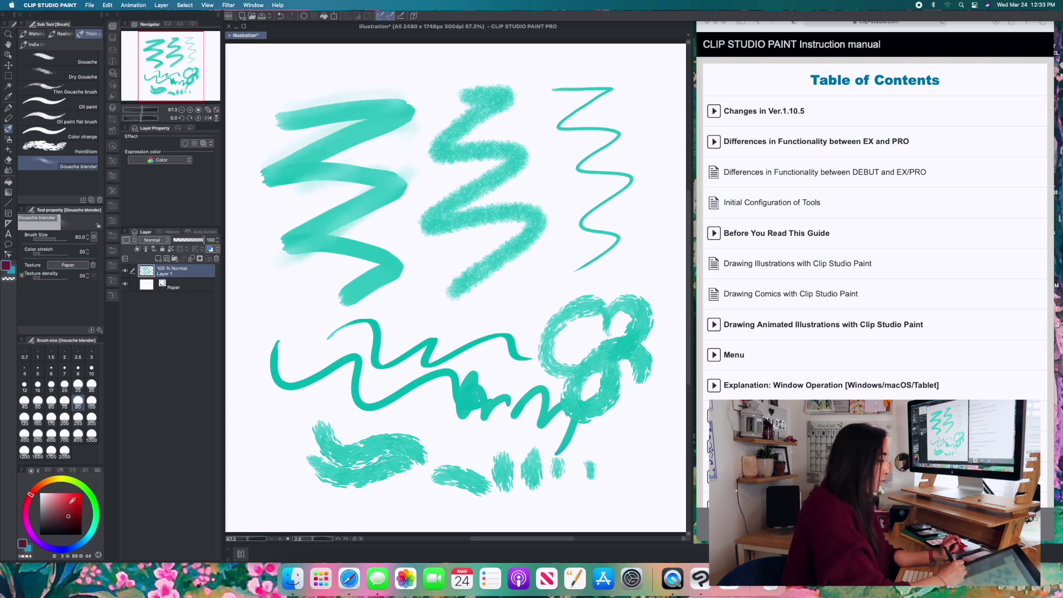
- Smudge more of the large Gouache zigzag with Gouache blender, trying bright red and bright green drawing colors
{"action": "left_click_drag", "start_coordinate": [337, 140], "coordinate": [322, 157]}
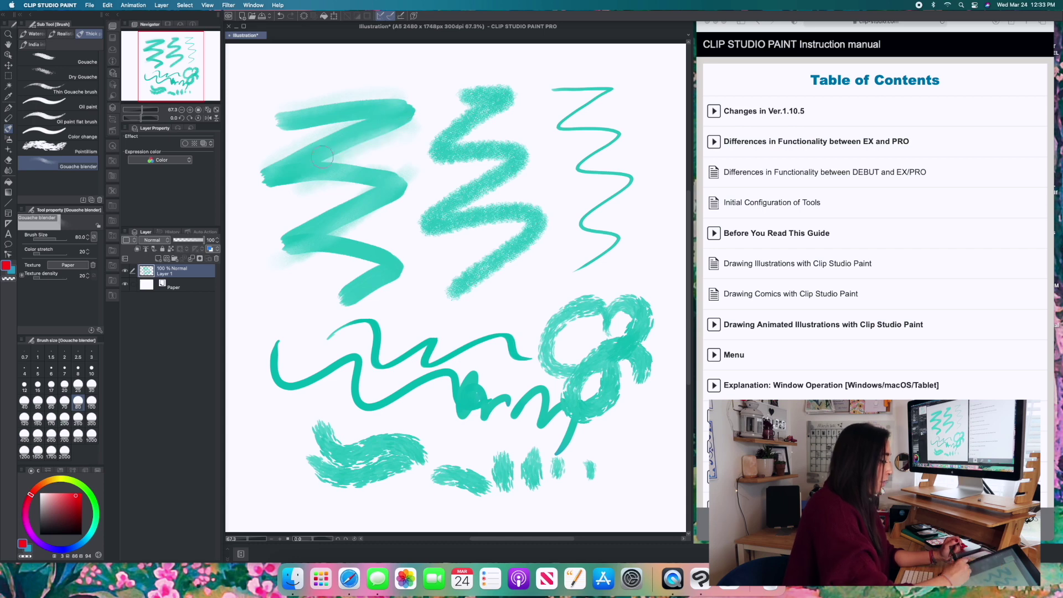
{"action": "left_click", "coordinate": [85, 481]}
{"action": "mouse_move", "coordinate": [393, 192]}
{"action": "left_mouse_down"}
{"action": "mouse_move", "coordinate": [376, 171]}
{"action": "mouse_move", "coordinate": [403, 185]}
{"action": "mouse_move", "coordinate": [351, 244]}
{"action": "mouse_move", "coordinate": [383, 252]}
{"action": "mouse_move", "coordinate": [368, 275]}
{"action": "left_mouse_up"}
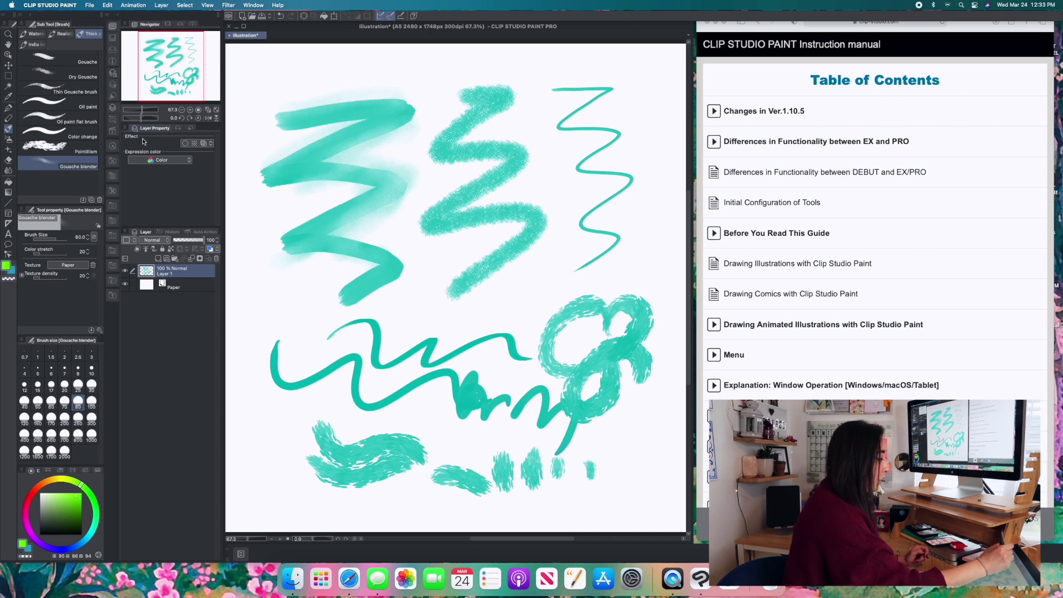
- Delete all the turquoise brush samples from Layer 1 and clear the selection
{"action": "left_click", "coordinate": [184, 5]}
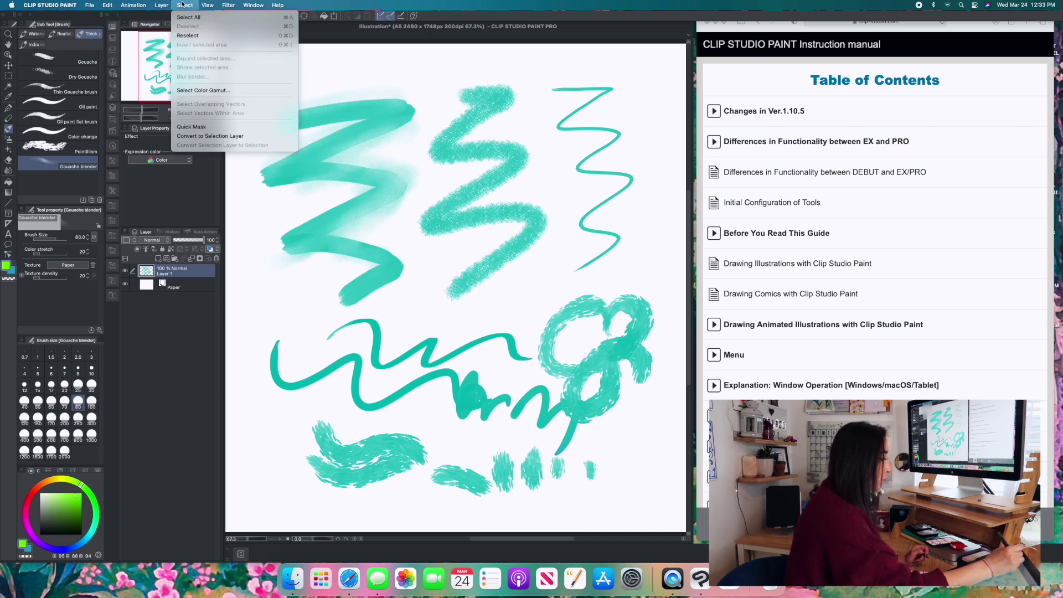
{"action": "left_click", "coordinate": [190, 19]}
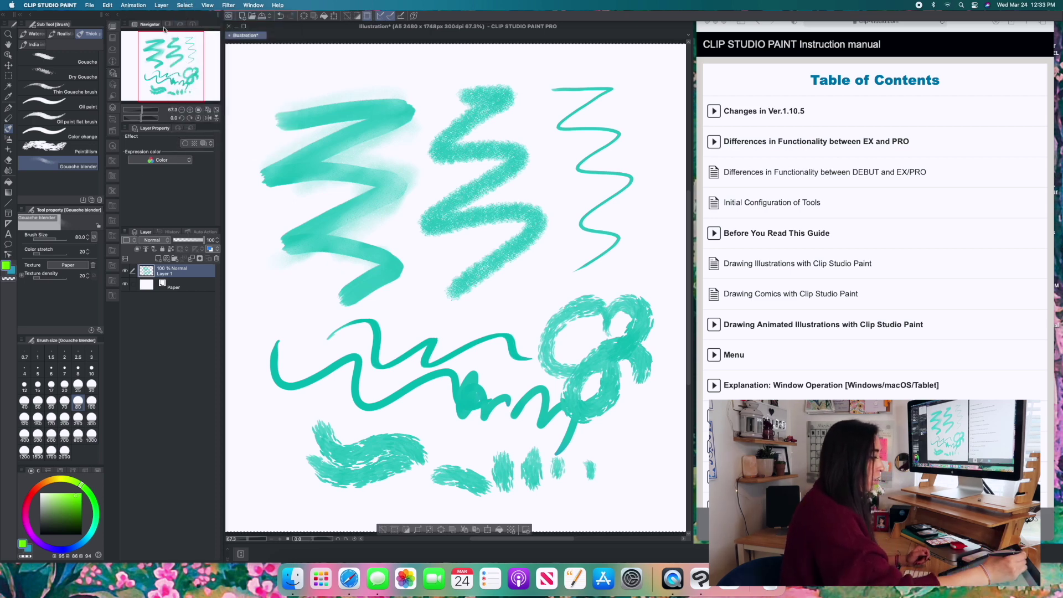
{"action": "left_click", "coordinate": [107, 5]}
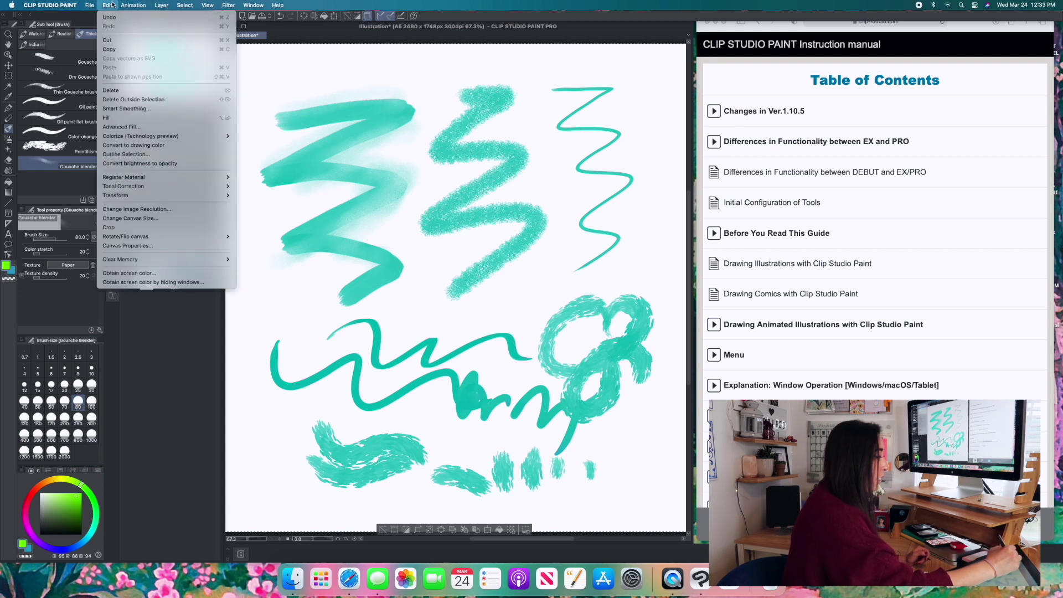
{"action": "left_click", "coordinate": [126, 90]}
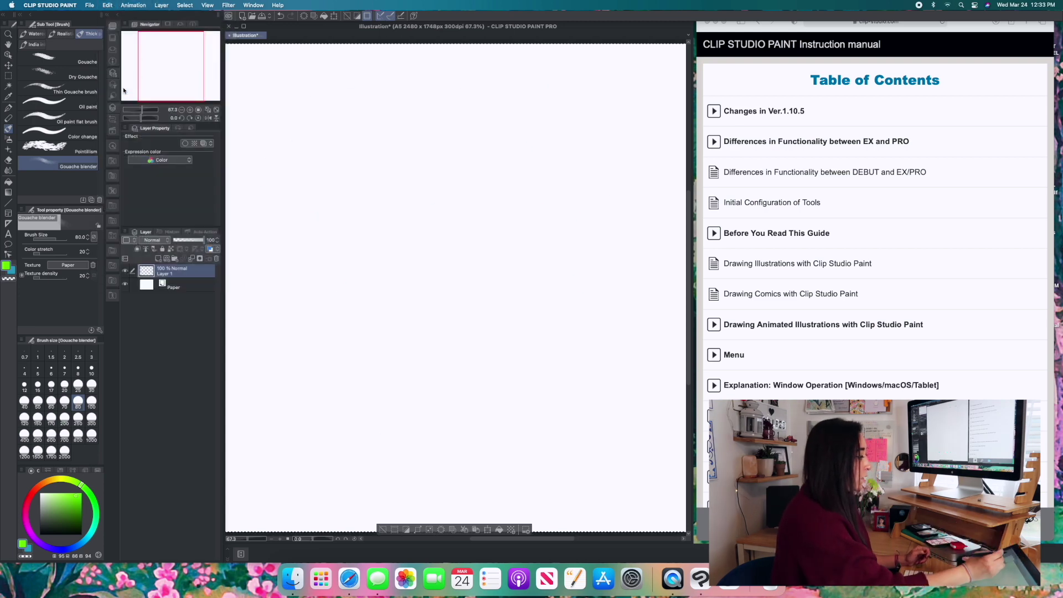
{"action": "left_click", "coordinate": [186, 5]}
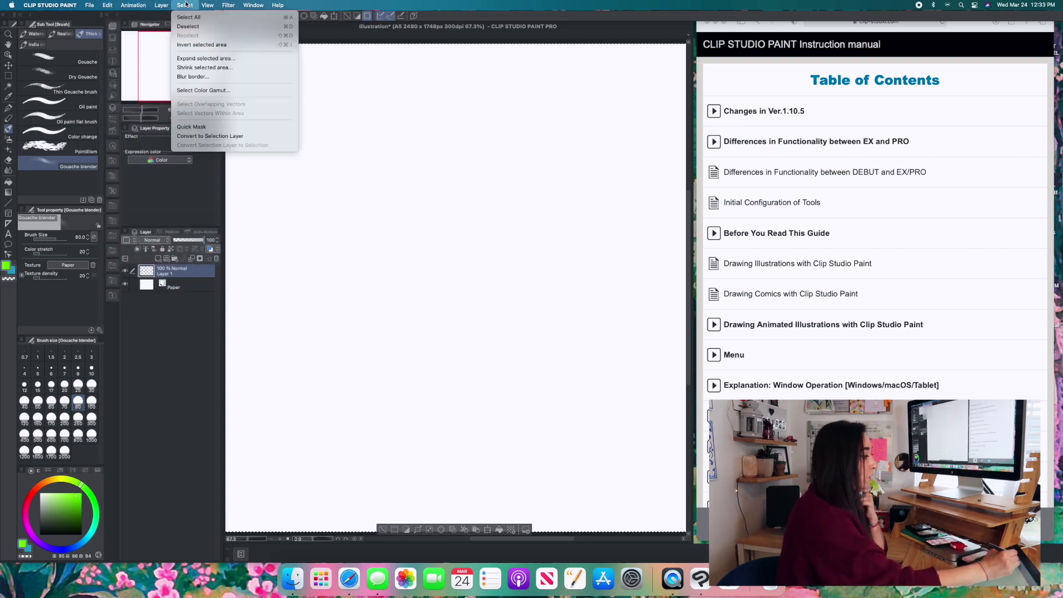
{"action": "left_click", "coordinate": [191, 26]}
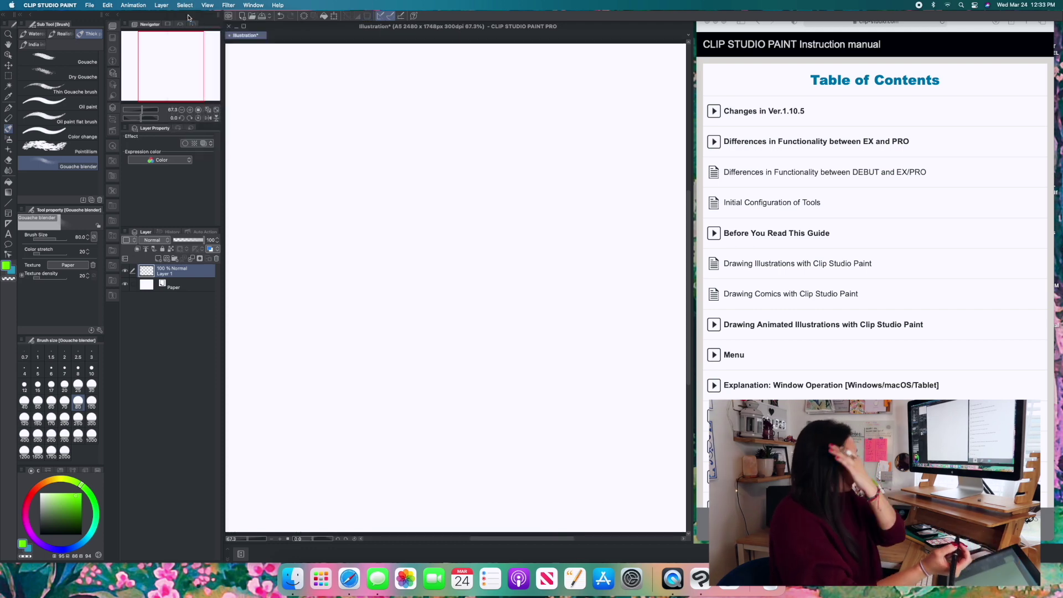
{"action": "scroll", "coordinate": [365, 165], "scroll_direction": "down", "scroll_amount": 5}
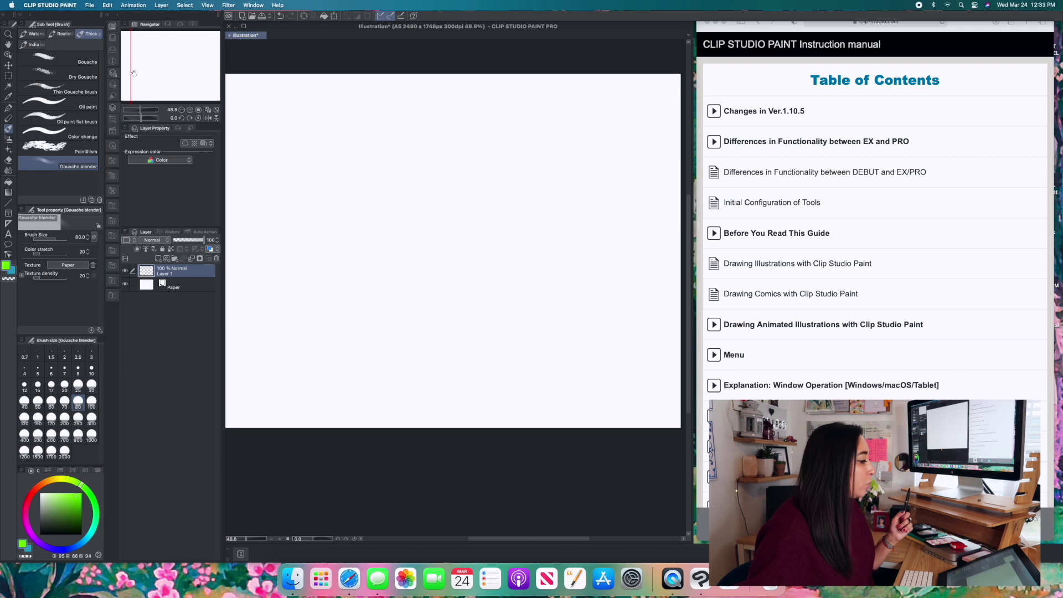
{"action": "scroll", "coordinate": [347, 161], "scroll_direction": "down", "scroll_amount": 1}
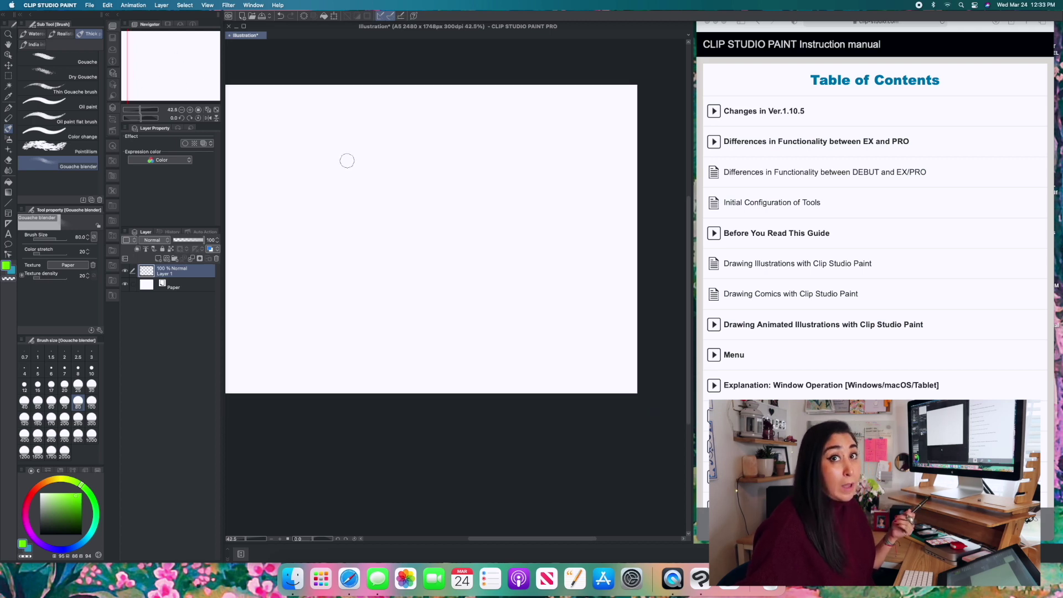
{"action": "scroll", "coordinate": [347, 160], "scroll_direction": "down", "scroll_amount": 1}
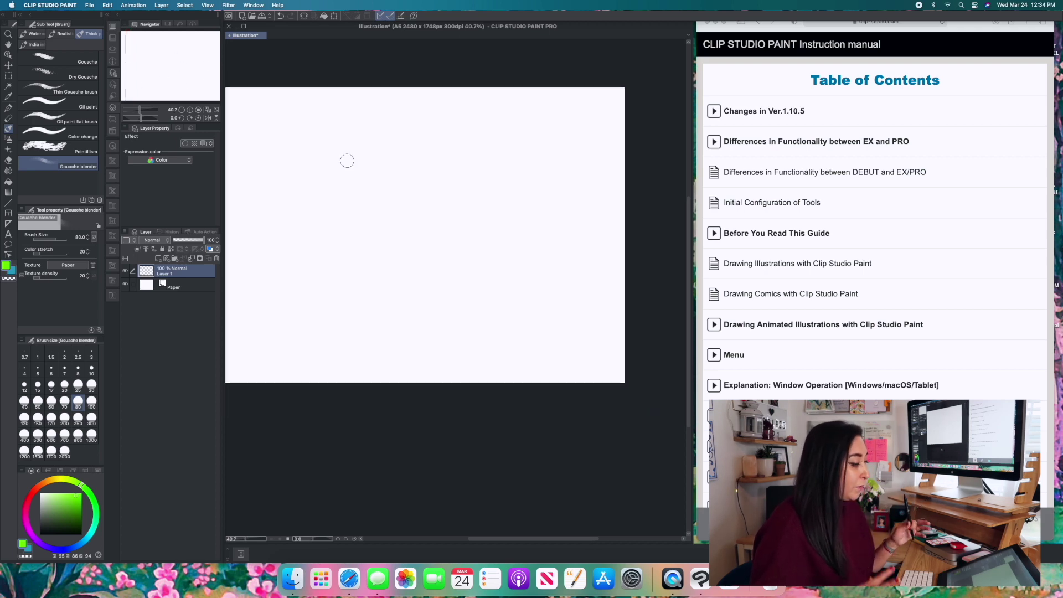
{"action": "scroll", "coordinate": [347, 161], "scroll_direction": "up", "scroll_amount": 5}
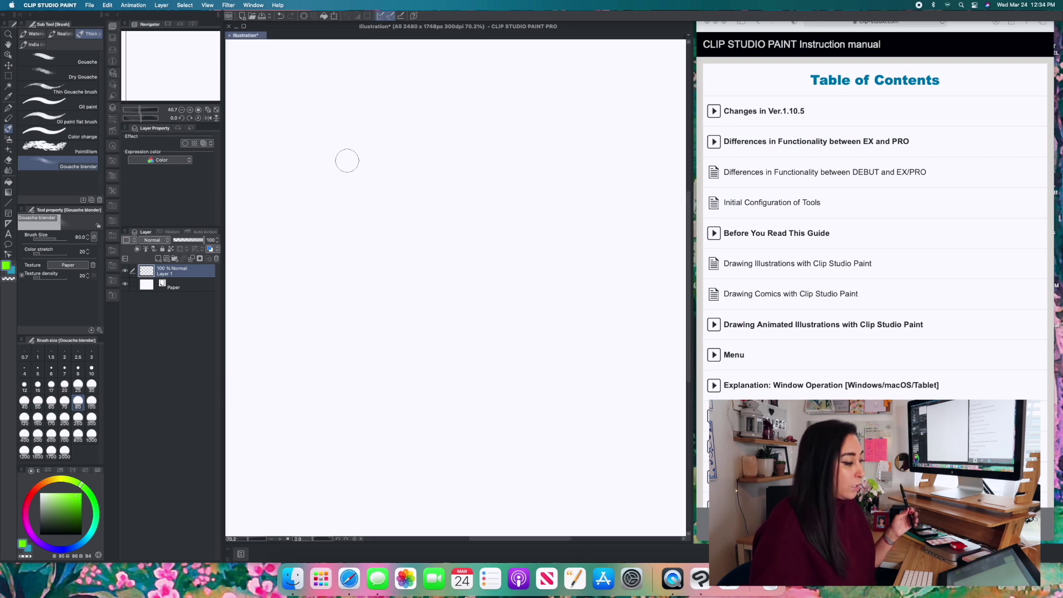
{"action": "scroll", "coordinate": [347, 160], "scroll_direction": "up", "scroll_amount": 2}
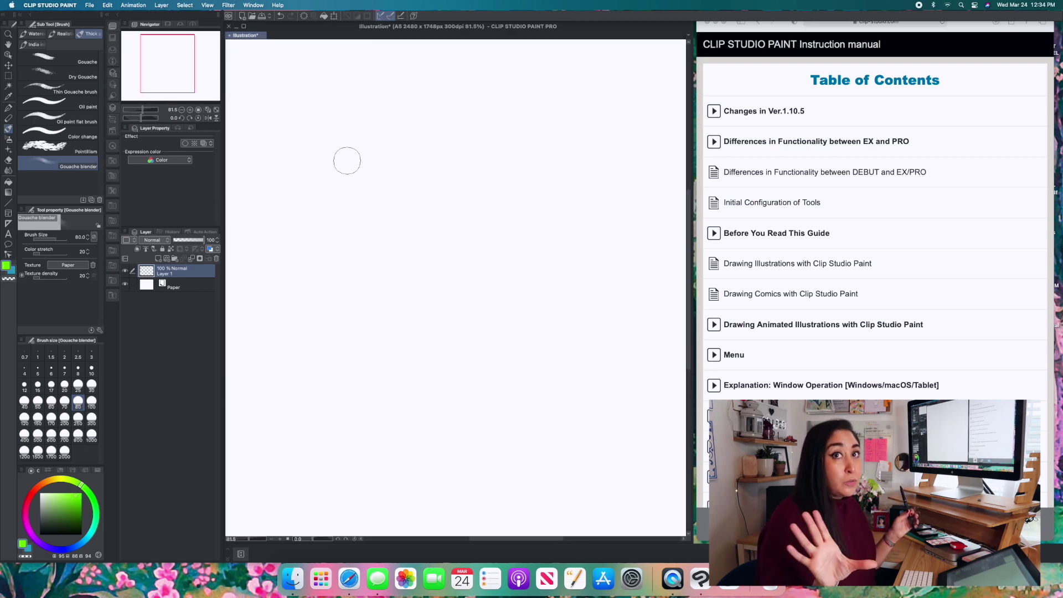
{"action": "scroll", "coordinate": [347, 161], "scroll_direction": "down", "scroll_amount": 5}
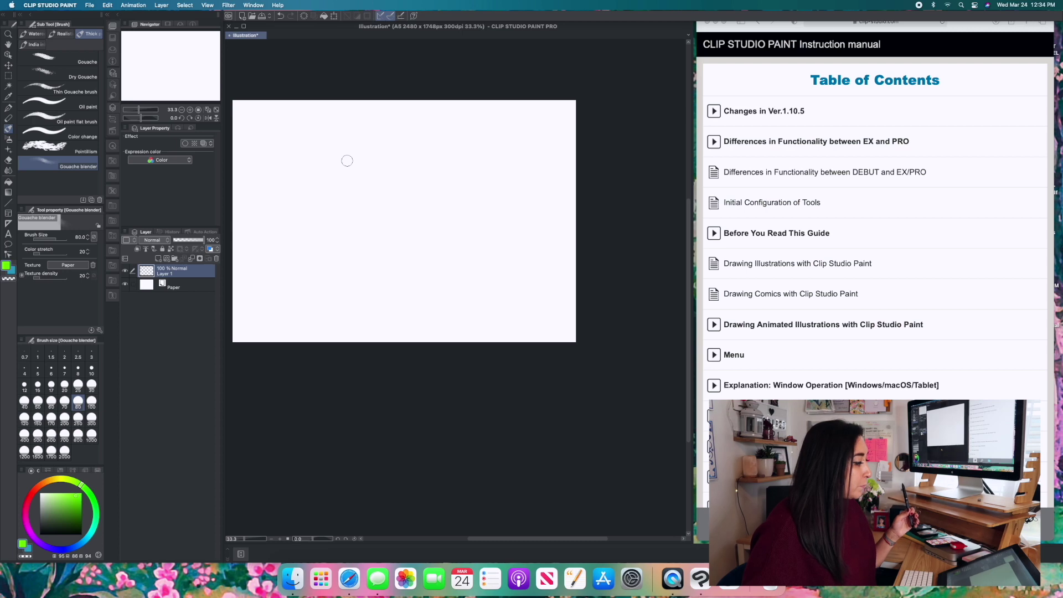
{"action": "scroll", "coordinate": [347, 160], "scroll_direction": "up", "scroll_amount": 4}
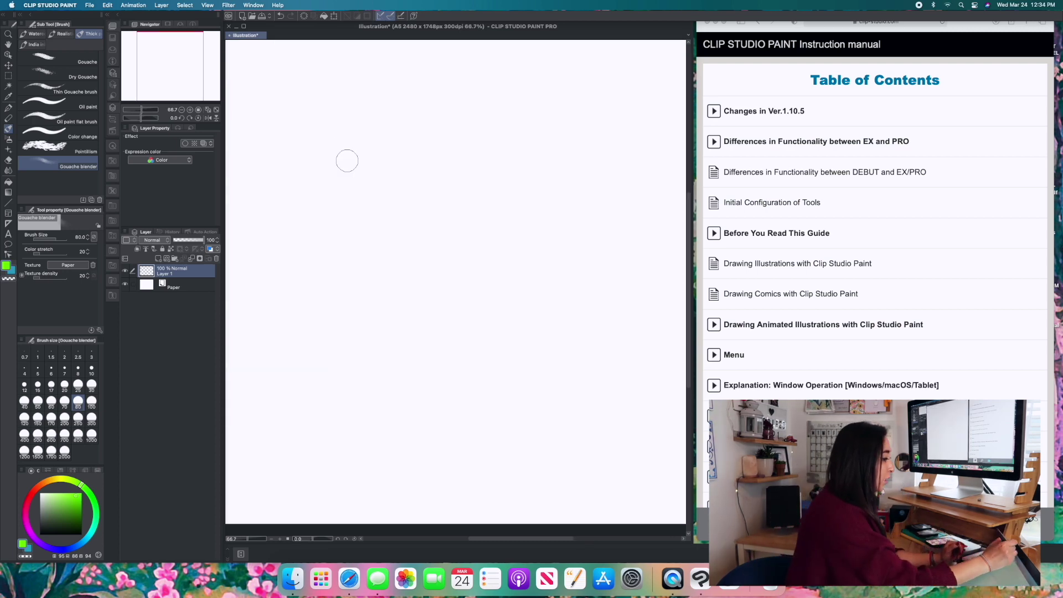
- Paint a thin blue zigzag with the India ink Bit husky brush at size 3.5 on the upper canvas
{"action": "left_click", "coordinate": [42, 46]}
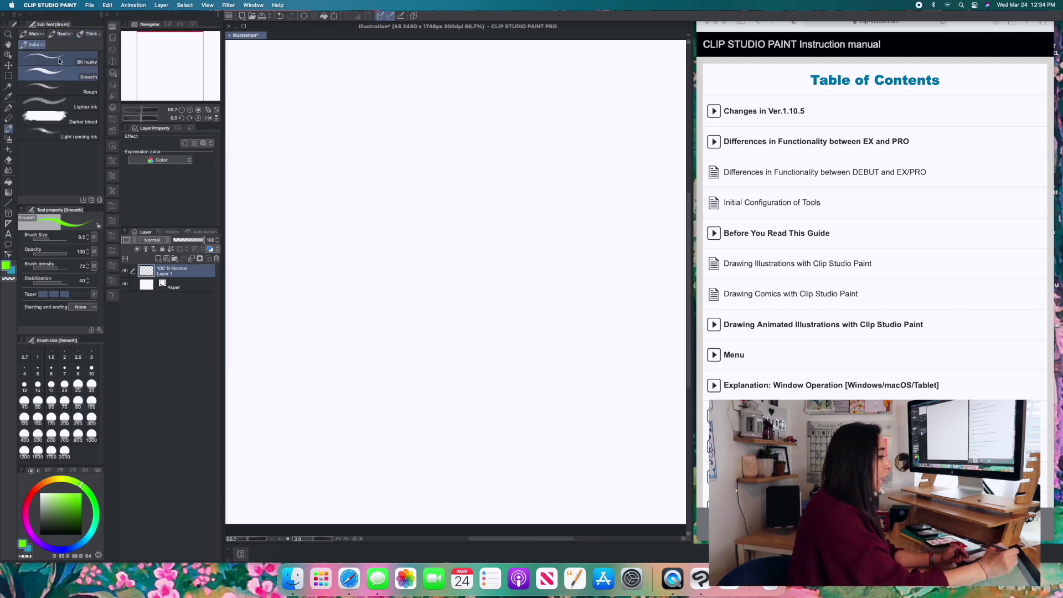
{"action": "left_click", "coordinate": [47, 51]}
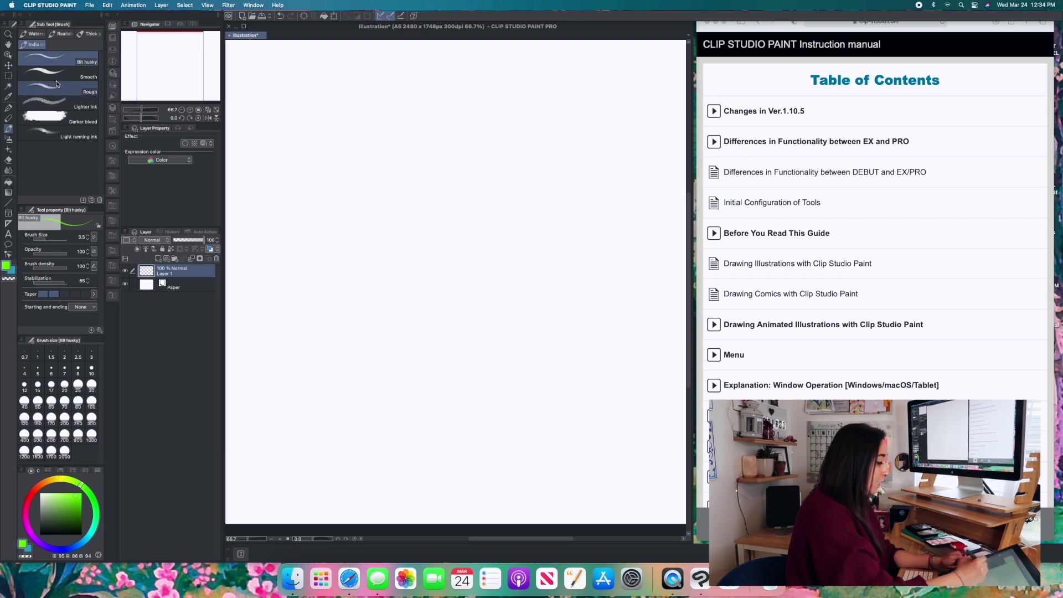
{"action": "left_click", "coordinate": [75, 522]}
{"action": "left_click", "coordinate": [70, 548]}
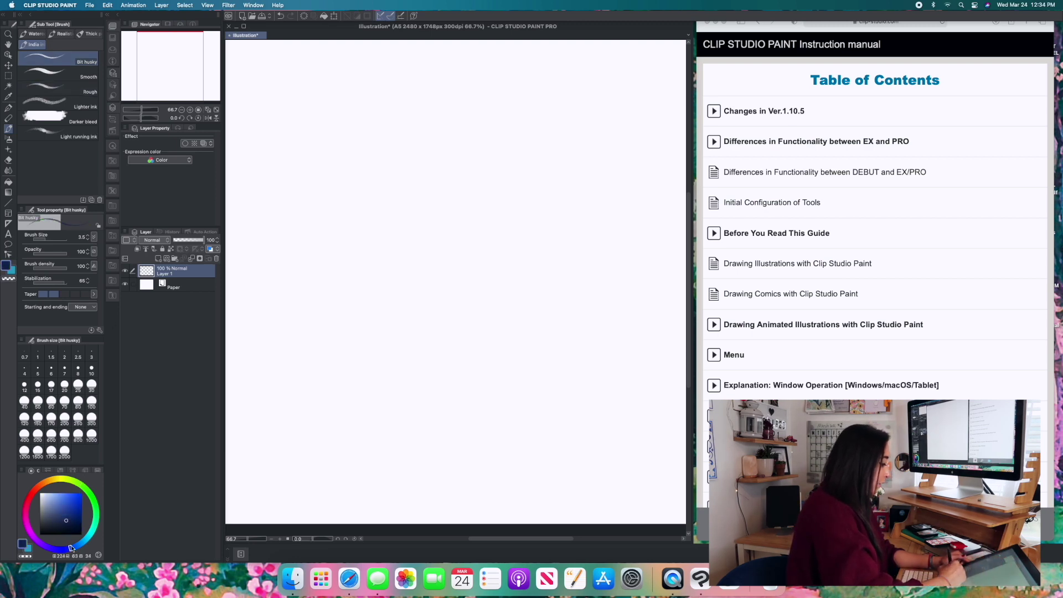
{"action": "left_click_drag", "start_coordinate": [71, 548], "coordinate": [75, 547]}
{"action": "left_click", "coordinate": [72, 512]}
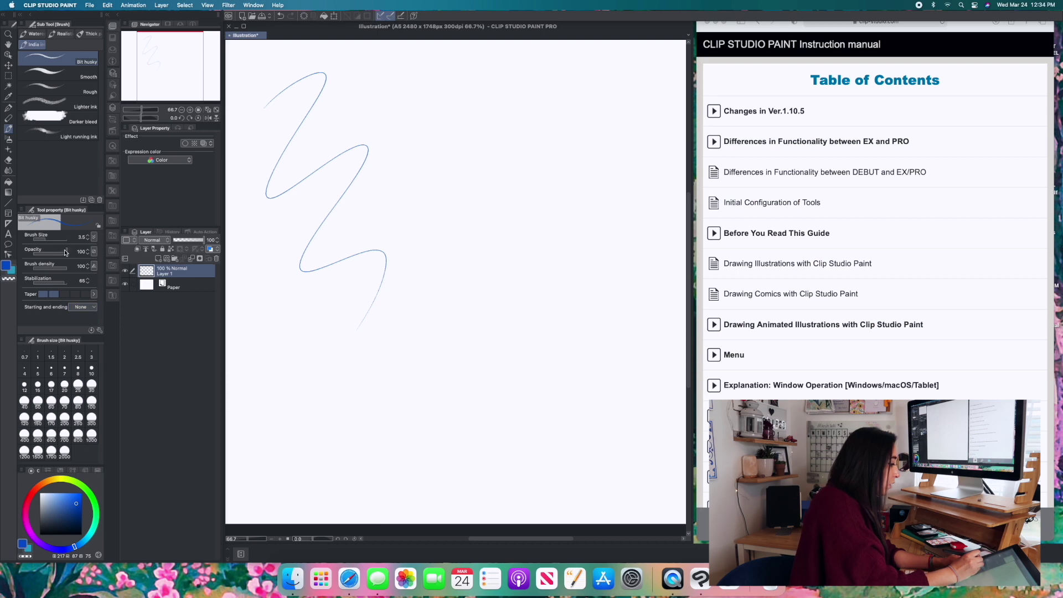
- Test Bit husky at brush sizes 27.7, 135.8 and 5 with blue wavy strokes beside the first zigzag
{"action": "left_click_drag", "start_coordinate": [50, 241], "coordinate": [52, 232]}
{"action": "mouse_move", "coordinate": [381, 107]}
{"action": "left_mouse_down"}
{"action": "mouse_move", "coordinate": [387, 172]}
{"action": "mouse_move", "coordinate": [427, 227]}
{"action": "mouse_move", "coordinate": [406, 323]}
{"action": "left_mouse_up"}
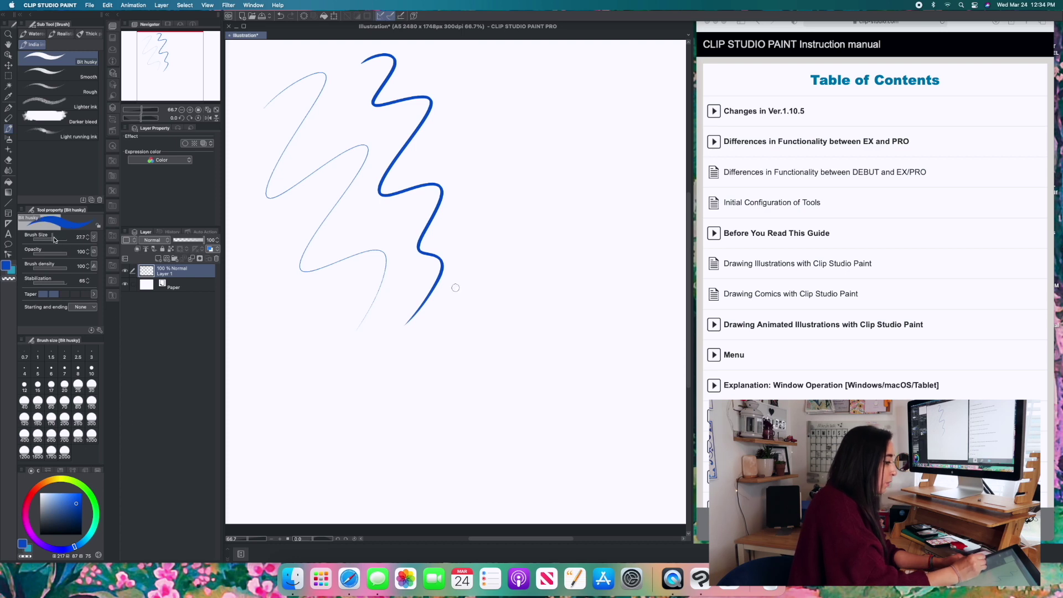
{"action": "left_click_drag", "start_coordinate": [53, 239], "coordinate": [67, 239]}
{"action": "mouse_move", "coordinate": [510, 195]}
{"action": "left_mouse_down"}
{"action": "mouse_move", "coordinate": [487, 129]}
{"action": "mouse_move", "coordinate": [496, 95]}
{"action": "left_mouse_up"}
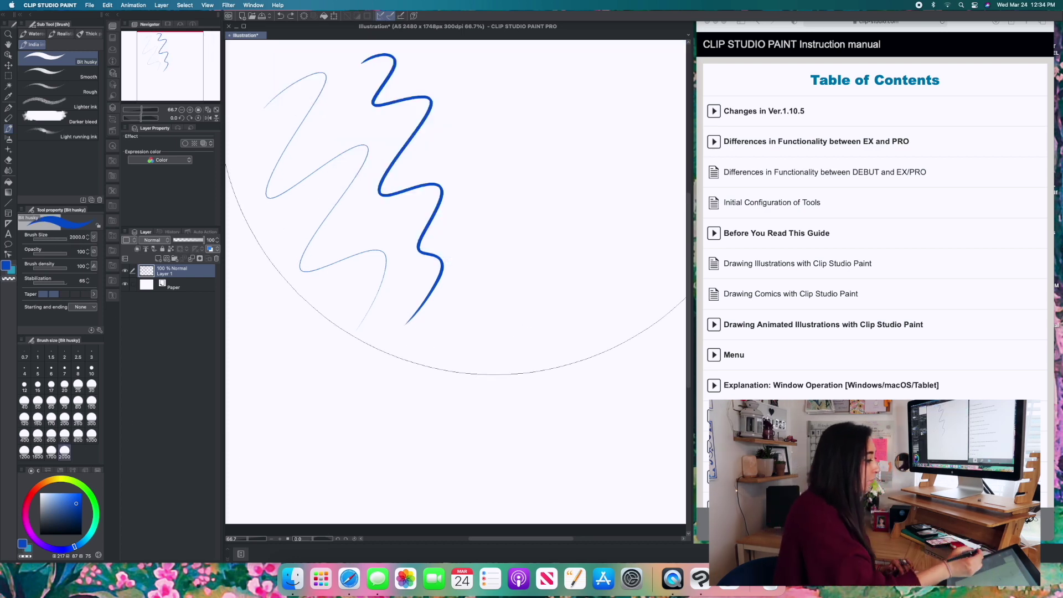
{"action": "left_click_drag", "start_coordinate": [498, 183], "coordinate": [409, 183]}
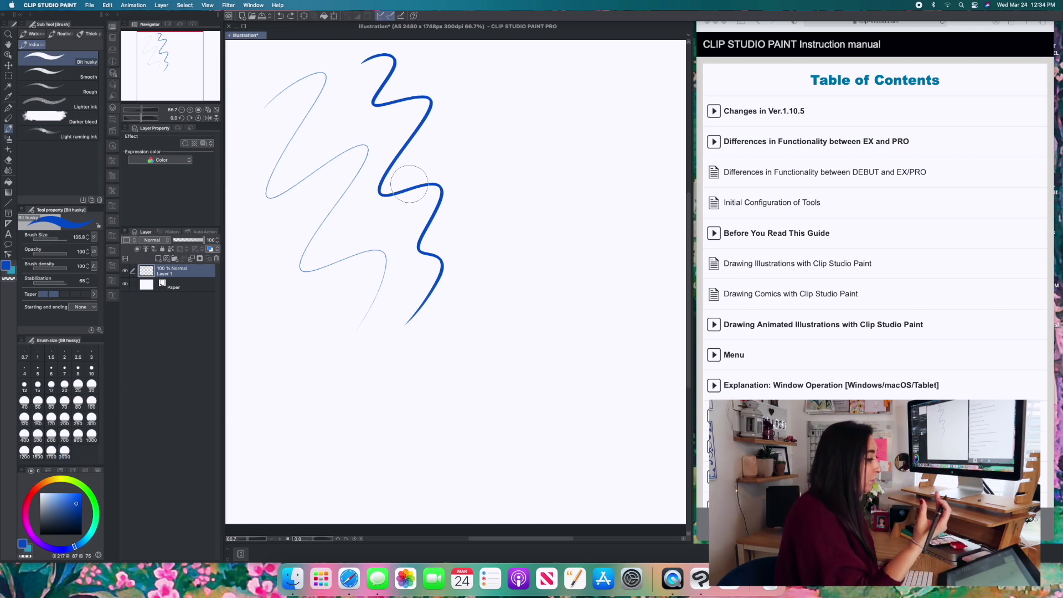
{"action": "mouse_move", "coordinate": [475, 123]}
{"action": "left_mouse_down"}
{"action": "mouse_move", "coordinate": [517, 99]}
{"action": "mouse_move", "coordinate": [541, 177]}
{"action": "mouse_move", "coordinate": [529, 294]}
{"action": "left_mouse_up"}
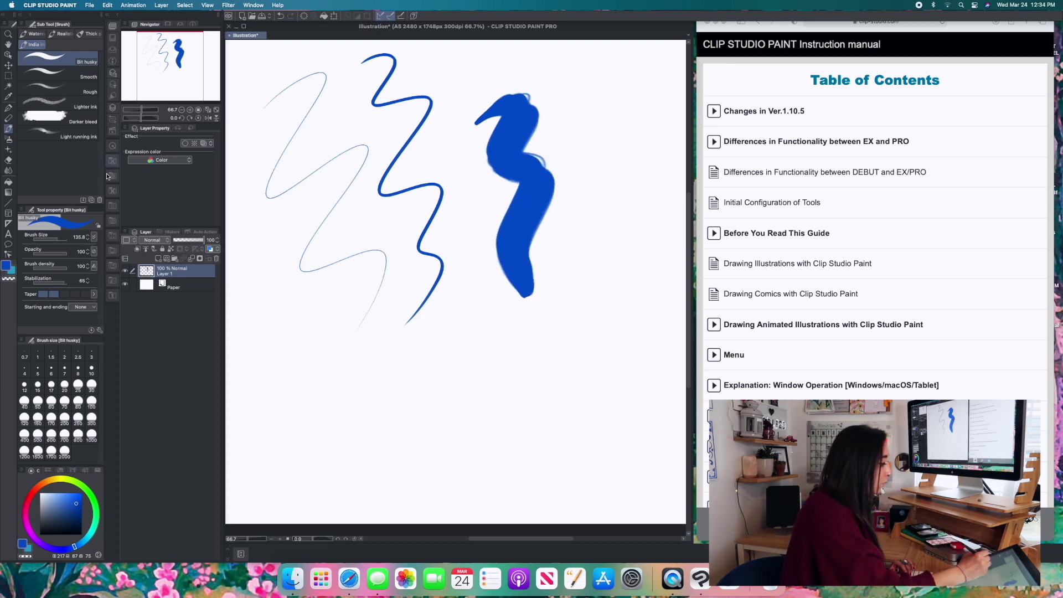
{"action": "left_click_drag", "start_coordinate": [63, 240], "coordinate": [45, 239]}
{"action": "left_click_drag", "start_coordinate": [592, 204], "coordinate": [589, 244]}
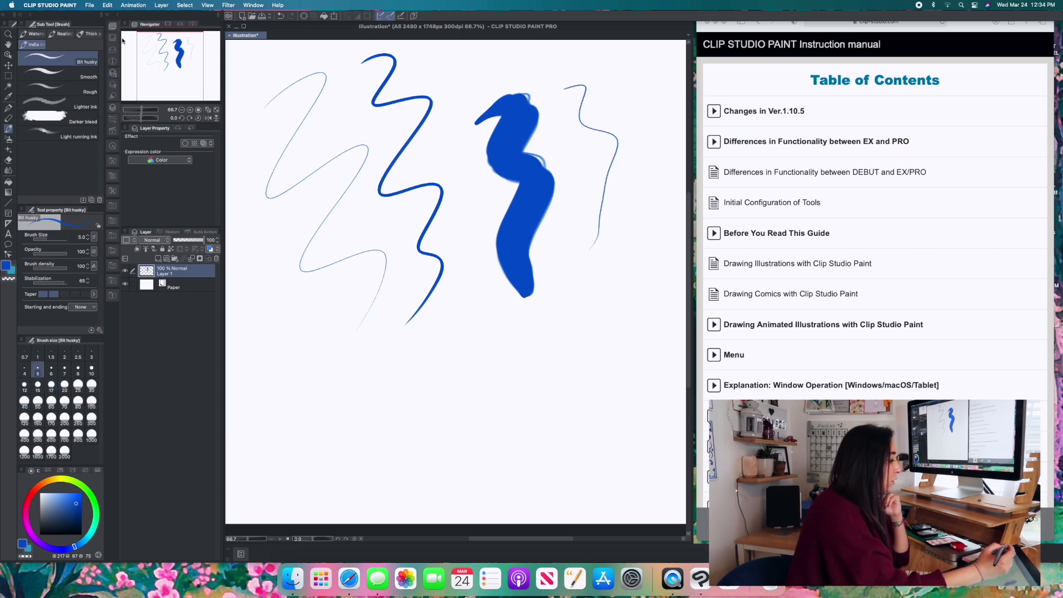
- Paint blue zigzags with the Smooth ink brush below the Bit husky samples, raising the brush size to 45.2 and varying stroke thickness
{"action": "left_click", "coordinate": [83, 66]}
{"action": "mouse_move", "coordinate": [291, 310]}
{"action": "left_mouse_down"}
{"action": "mouse_move", "coordinate": [289, 365]}
{"action": "mouse_move", "coordinate": [333, 361]}
{"action": "mouse_move", "coordinate": [349, 412]}
{"action": "left_mouse_up"}
{"action": "left_click_drag", "start_coordinate": [50, 238], "coordinate": [61, 239]}
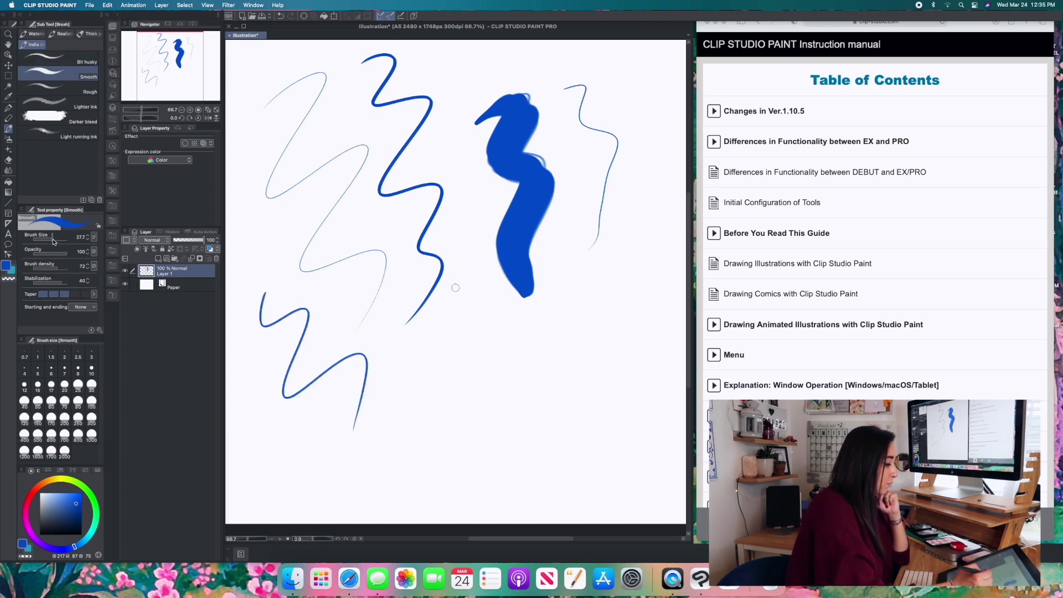
{"action": "mouse_move", "coordinate": [416, 361]}
{"action": "left_mouse_down"}
{"action": "mouse_move", "coordinate": [462, 336]}
{"action": "mouse_move", "coordinate": [447, 388]}
{"action": "mouse_move", "coordinate": [511, 479]}
{"action": "left_mouse_up"}
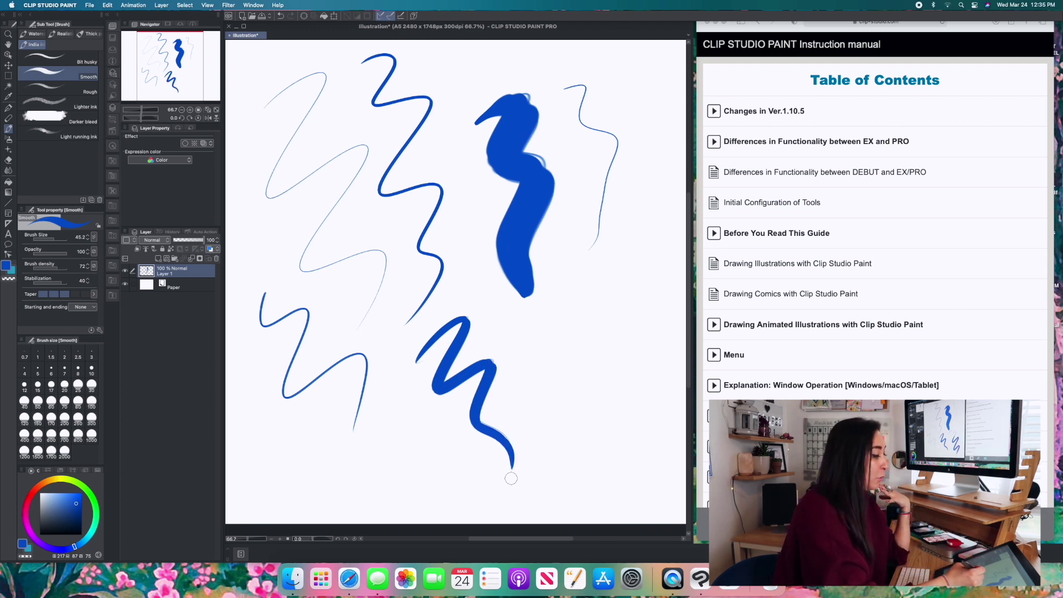
{"action": "mouse_move", "coordinate": [520, 331]}
{"action": "left_mouse_down"}
{"action": "mouse_move", "coordinate": [542, 303]}
{"action": "mouse_move", "coordinate": [543, 343]}
{"action": "mouse_move", "coordinate": [554, 346]}
{"action": "mouse_move", "coordinate": [600, 314]}
{"action": "mouse_move", "coordinate": [562, 385]}
{"action": "mouse_move", "coordinate": [616, 359]}
{"action": "mouse_move", "coordinate": [599, 448]}
{"action": "mouse_move", "coordinate": [626, 456]}
{"action": "mouse_move", "coordinate": [601, 501]}
{"action": "left_mouse_up"}
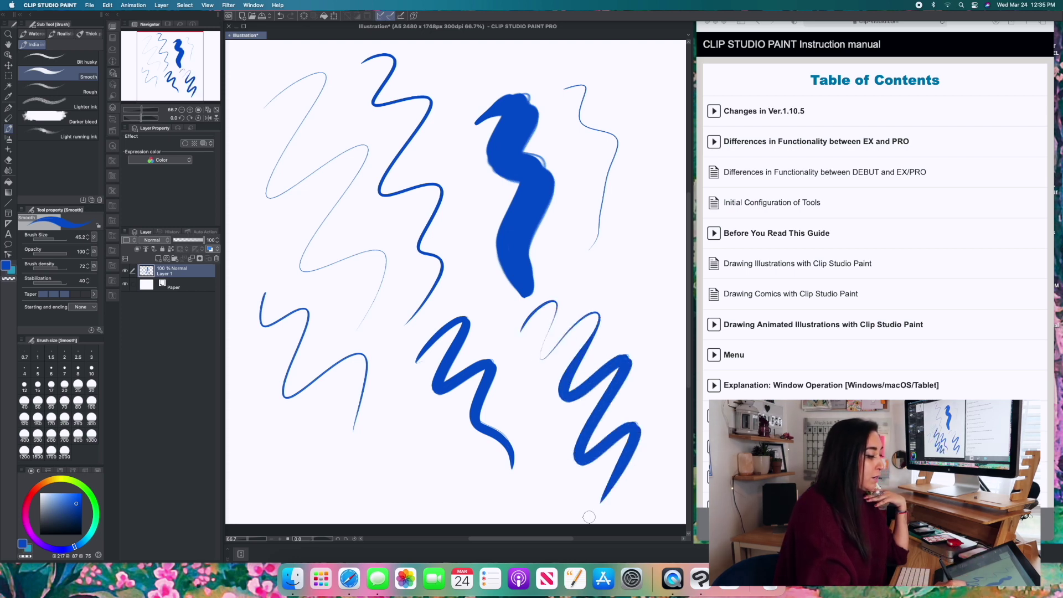
{"action": "left_click_drag", "start_coordinate": [301, 274], "coordinate": [495, 478]}
- Select the whole canvas and delete the blue India ink samples
{"action": "left_click", "coordinate": [184, 5]}
{"action": "left_click", "coordinate": [200, 17]}
{"action": "left_click", "coordinate": [134, 5]}
{"action": "mouse_move", "coordinate": [107, 5]}
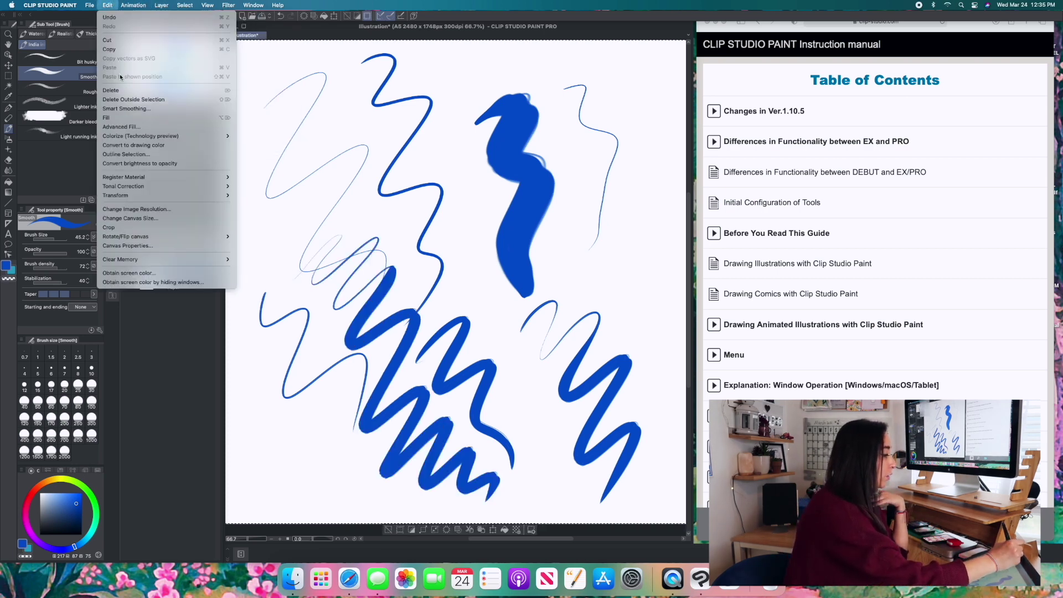
{"action": "left_click", "coordinate": [118, 92]}
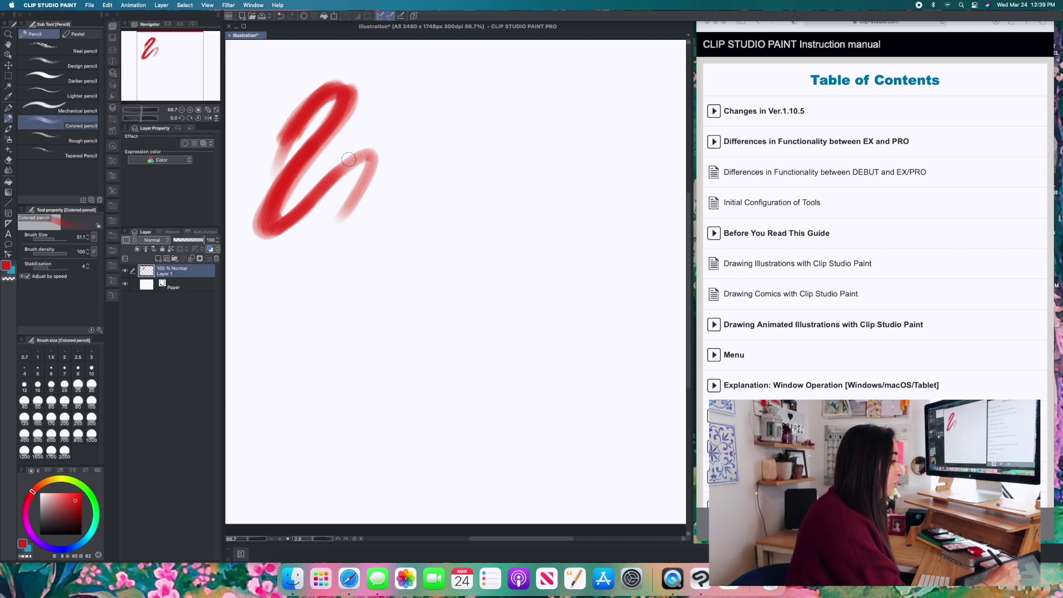
- Try filling in the middle of the red squiggle with overlapping Colored pencil strokes, and undo them
{"action": "mouse_move", "coordinate": [348, 159]}
{"action": "left_mouse_down"}
{"action": "mouse_move", "coordinate": [271, 202]}
{"action": "mouse_move", "coordinate": [293, 160]}
{"action": "mouse_move", "coordinate": [345, 169]}
{"action": "mouse_move", "coordinate": [306, 189]}
{"action": "mouse_move", "coordinate": [300, 220]}
{"action": "mouse_move", "coordinate": [347, 175]}
{"action": "mouse_move", "coordinate": [289, 211]}
{"action": "mouse_move", "coordinate": [318, 181]}
{"action": "mouse_move", "coordinate": [331, 141]}
{"action": "mouse_move", "coordinate": [332, 159]}
{"action": "mouse_move", "coordinate": [301, 180]}
{"action": "mouse_move", "coordinate": [300, 165]}
{"action": "mouse_move", "coordinate": [315, 159]}
{"action": "mouse_move", "coordinate": [294, 205]}
{"action": "left_mouse_up"}
{"action": "left_click_drag", "start_coordinate": [332, 155], "coordinate": [349, 127]}
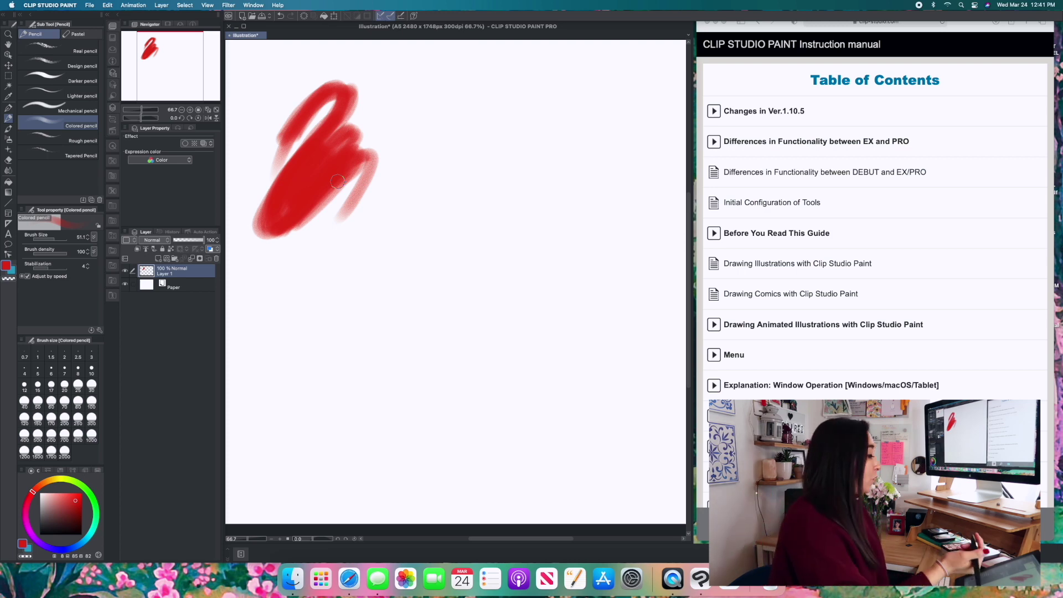
{"action": "key", "text": "super+z"}
{"action": "key", "text": "super+z"}
{"action": "key", "text": "super+z"}
{"action": "key", "text": "super+z"}
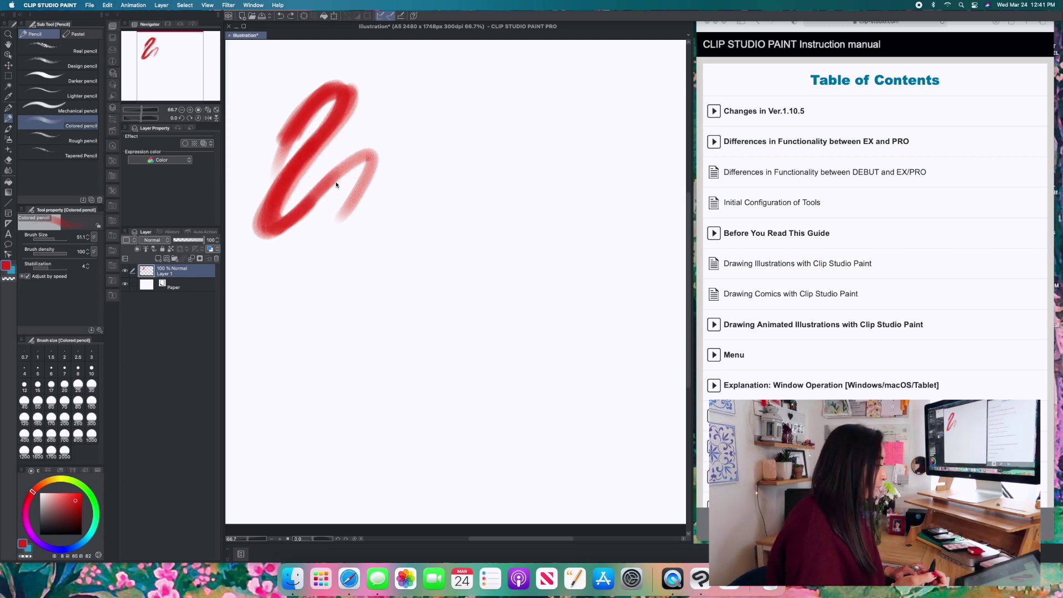
- Switch from the Tapered Pencil to the Eraser tools and move Kneaded eraser above Soft in their order
{"action": "left_click", "coordinate": [82, 152]}
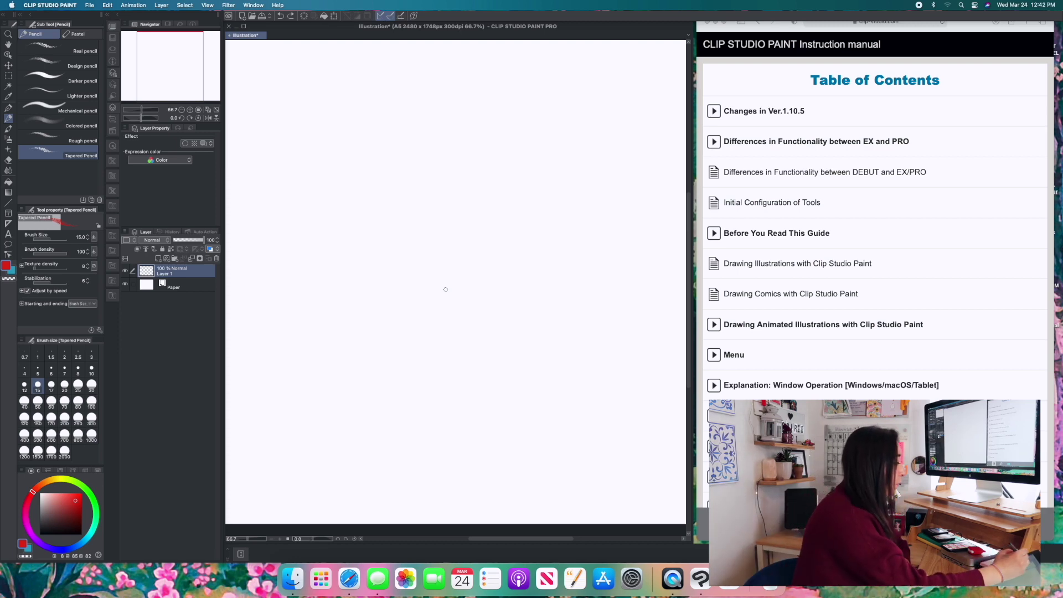
{"action": "left_click", "coordinate": [9, 160]}
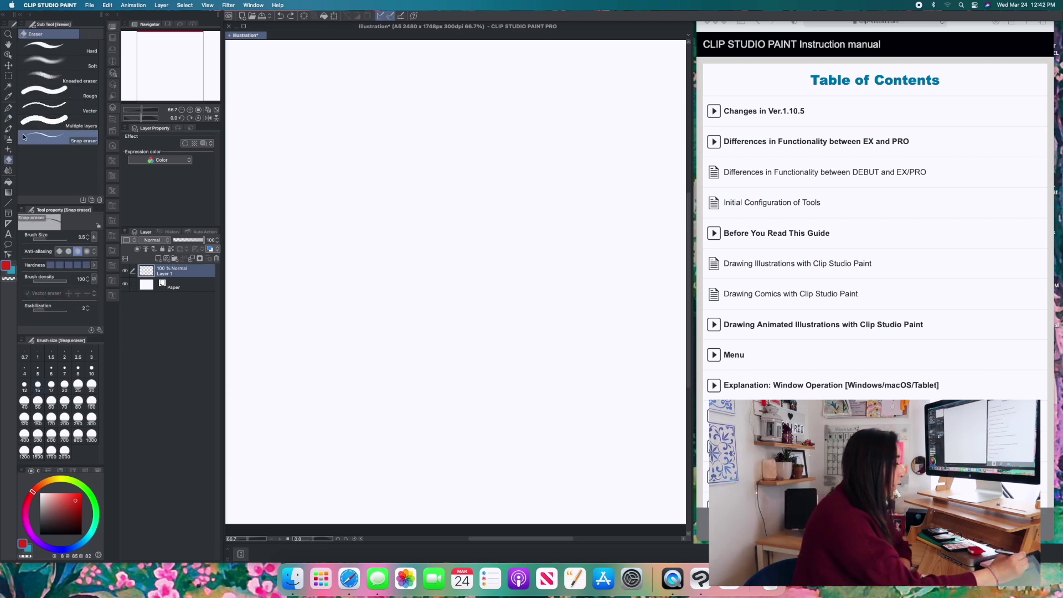
{"action": "left_click_drag", "start_coordinate": [78, 81], "coordinate": [83, 50]}
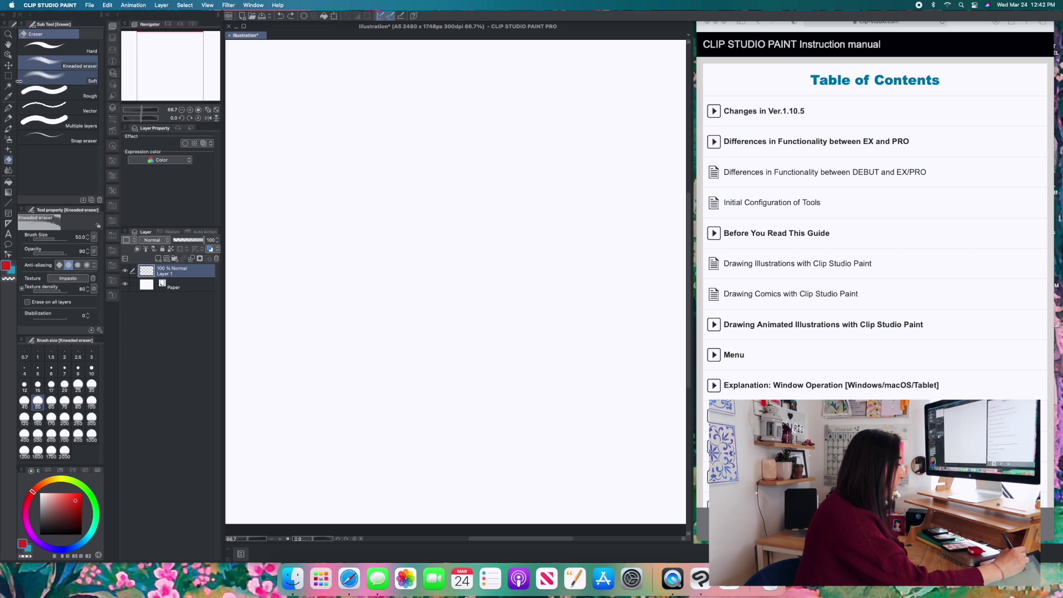
- Paint a large dark red blob mid-canvas with the Watercolor brush at size 408.1
{"action": "left_click", "coordinate": [9, 129]}
{"action": "mouse_move", "coordinate": [63, 507]}
{"action": "left_mouse_down"}
{"action": "mouse_move", "coordinate": [64, 515]}
{"action": "mouse_move", "coordinate": [59, 502]}
{"action": "left_mouse_up"}
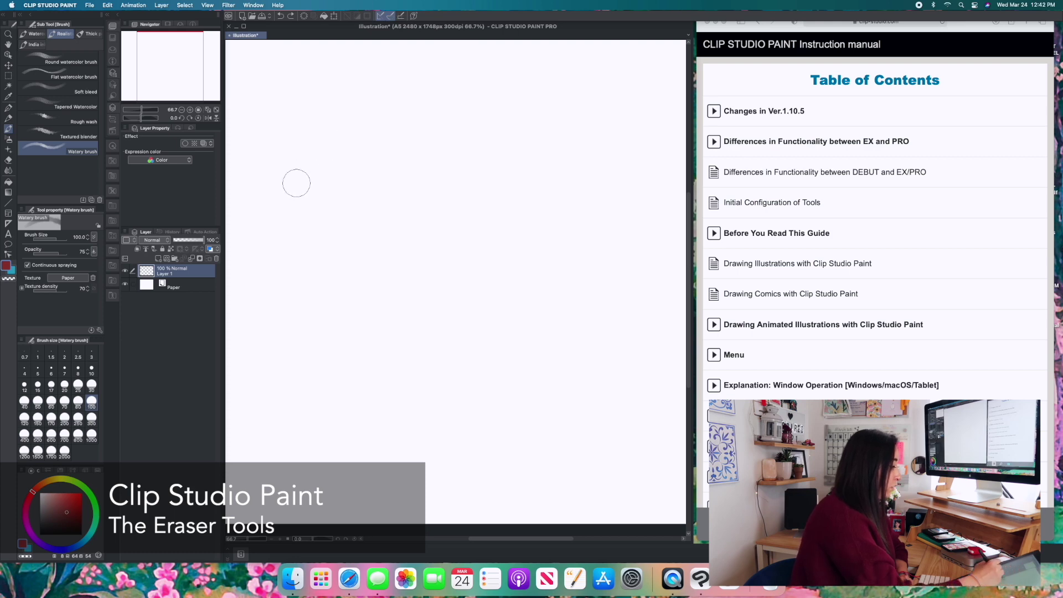
{"action": "left_click_drag", "start_coordinate": [58, 240], "coordinate": [73, 240]}
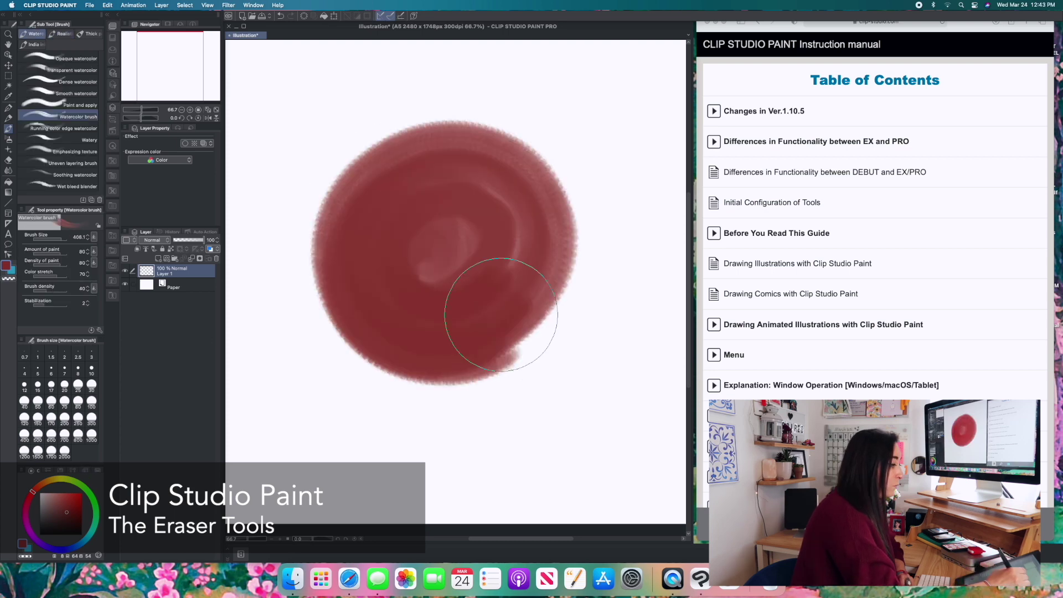
{"action": "left_click_drag", "start_coordinate": [503, 325], "coordinate": [358, 344]}
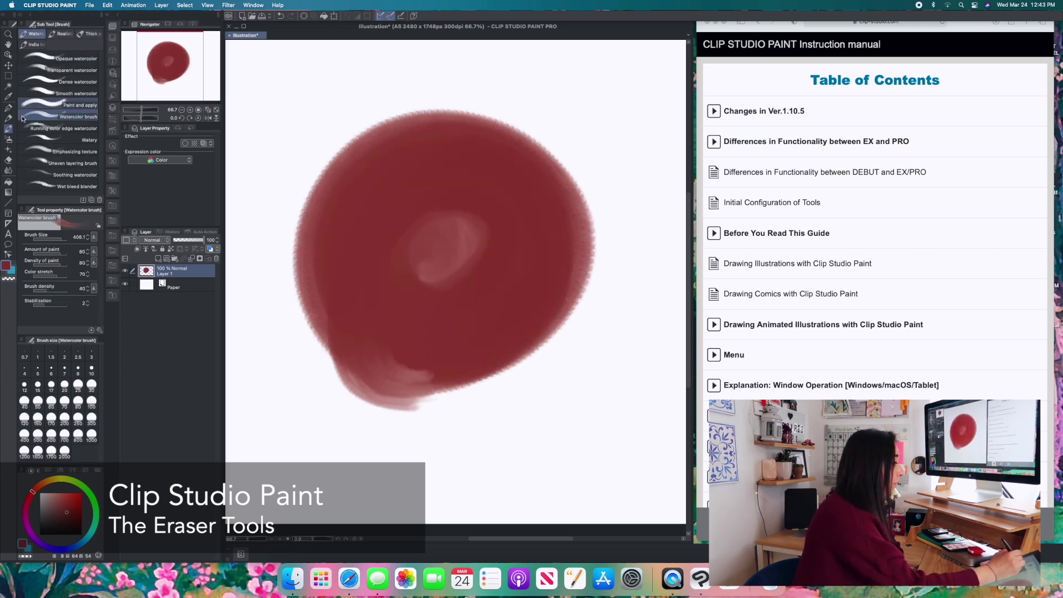
- Trim the blob's upper-left and right edges with the Hard eraser, raising its brush size to 31.3
{"action": "left_click", "coordinate": [8, 160]}
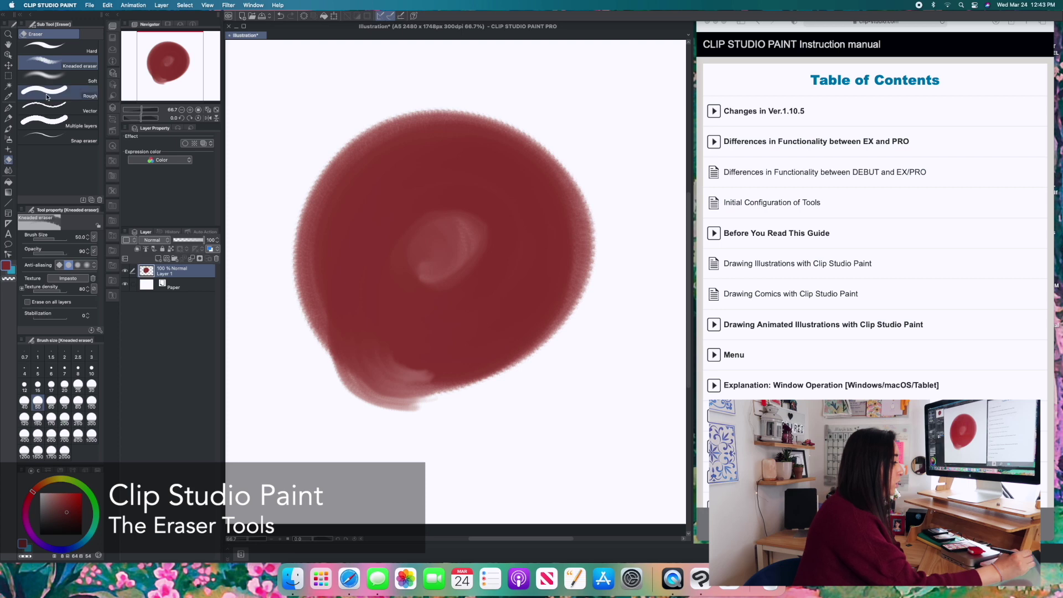
{"action": "left_click", "coordinate": [50, 47]}
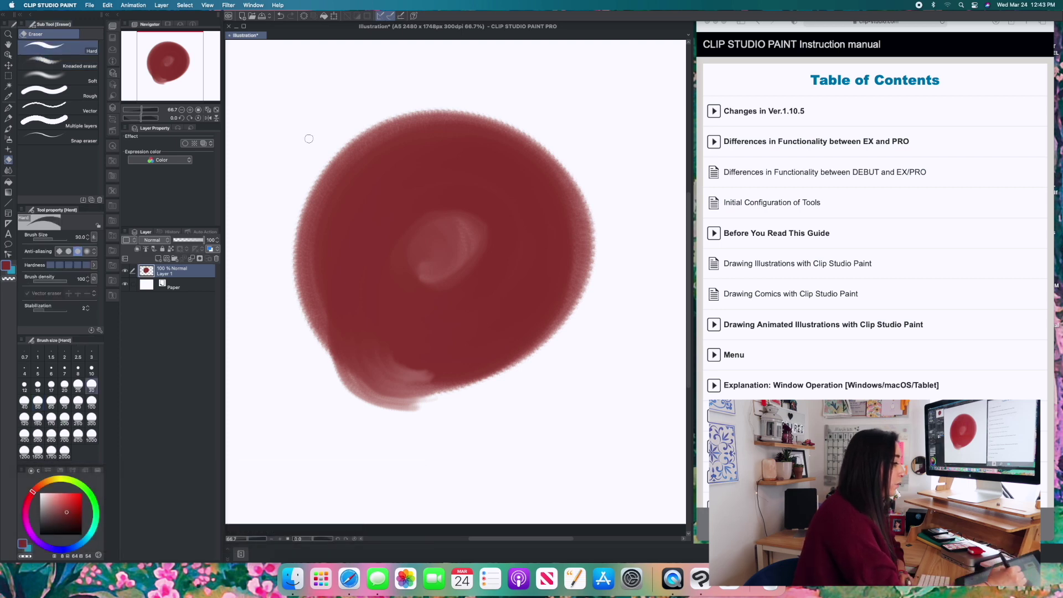
{"action": "left_click_drag", "start_coordinate": [300, 210], "coordinate": [371, 123]}
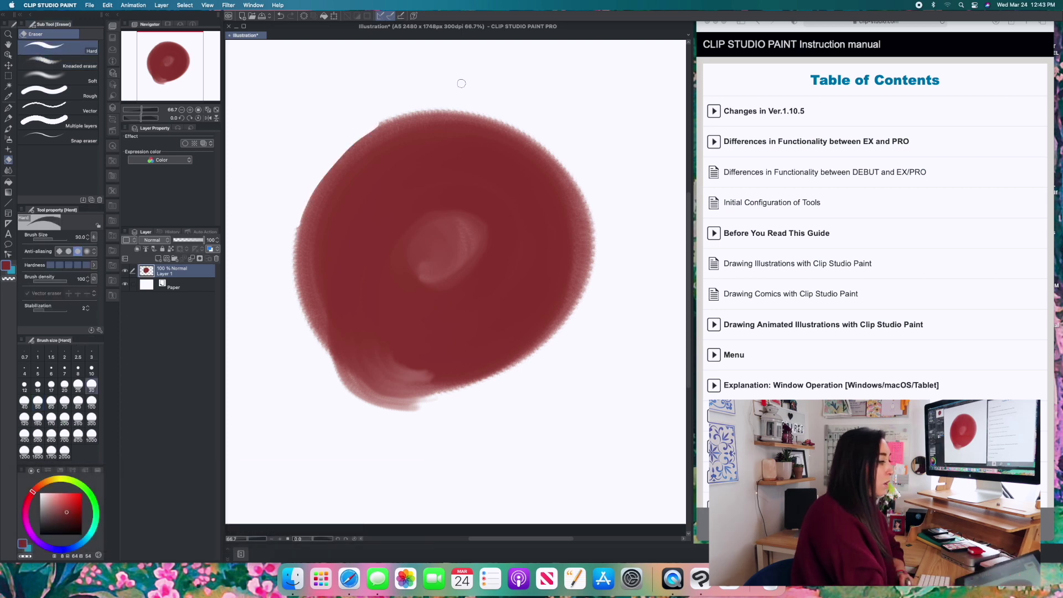
{"action": "left_click_drag", "start_coordinate": [51, 237], "coordinate": [56, 233]}
{"action": "mouse_move", "coordinate": [382, 118]}
{"action": "left_mouse_down"}
{"action": "mouse_move", "coordinate": [510, 125]}
{"action": "mouse_move", "coordinate": [574, 285]}
{"action": "mouse_move", "coordinate": [538, 354]}
{"action": "left_mouse_up"}
{"action": "left_click_drag", "start_coordinate": [591, 191], "coordinate": [570, 340]}
{"action": "mouse_move", "coordinate": [581, 299]}
{"action": "left_mouse_down"}
{"action": "mouse_move", "coordinate": [587, 195]}
{"action": "mouse_move", "coordinate": [581, 216]}
{"action": "left_mouse_up"}
{"action": "mouse_move", "coordinate": [581, 258]}
{"action": "left_mouse_down"}
{"action": "mouse_move", "coordinate": [560, 327]}
{"action": "mouse_move", "coordinate": [553, 321]}
{"action": "left_mouse_up"}
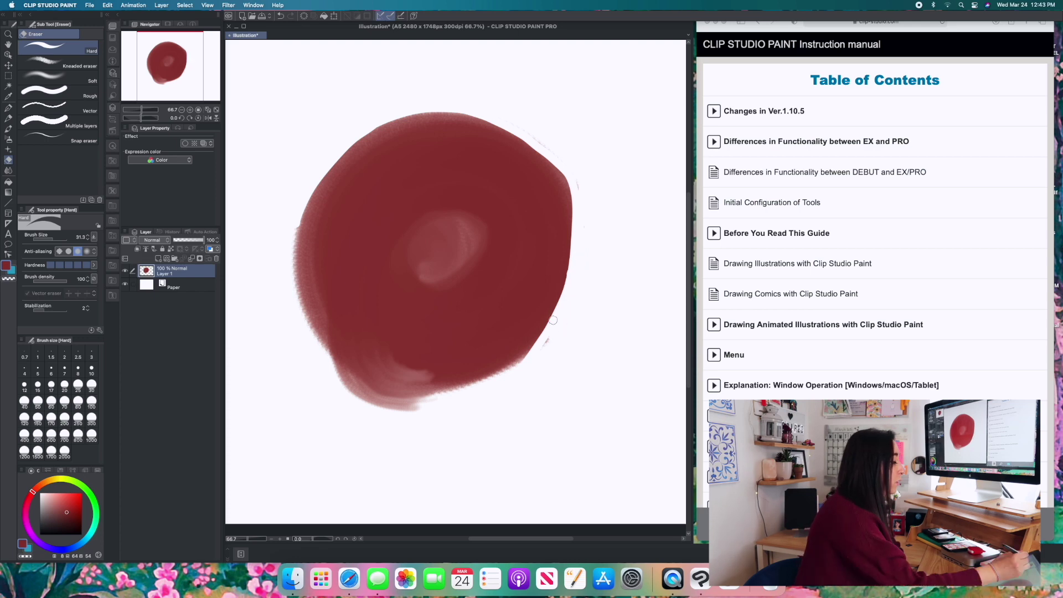
- Erase along the blob's lower edge with the Kneaded eraser at brush size 250.2
{"action": "left_click", "coordinate": [89, 57]}
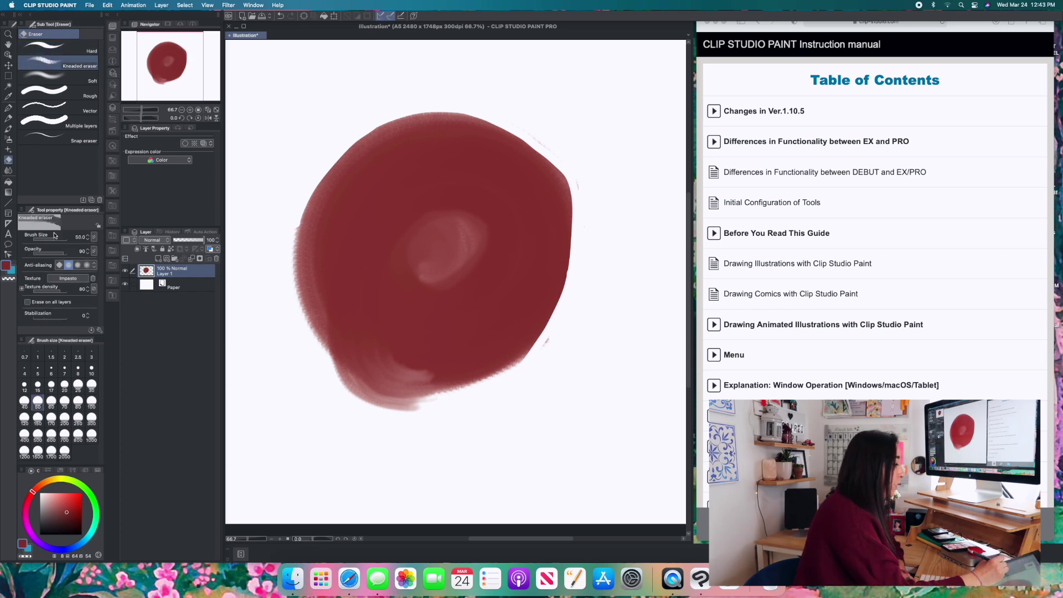
{"action": "left_click_drag", "start_coordinate": [453, 287], "coordinate": [480, 287]}
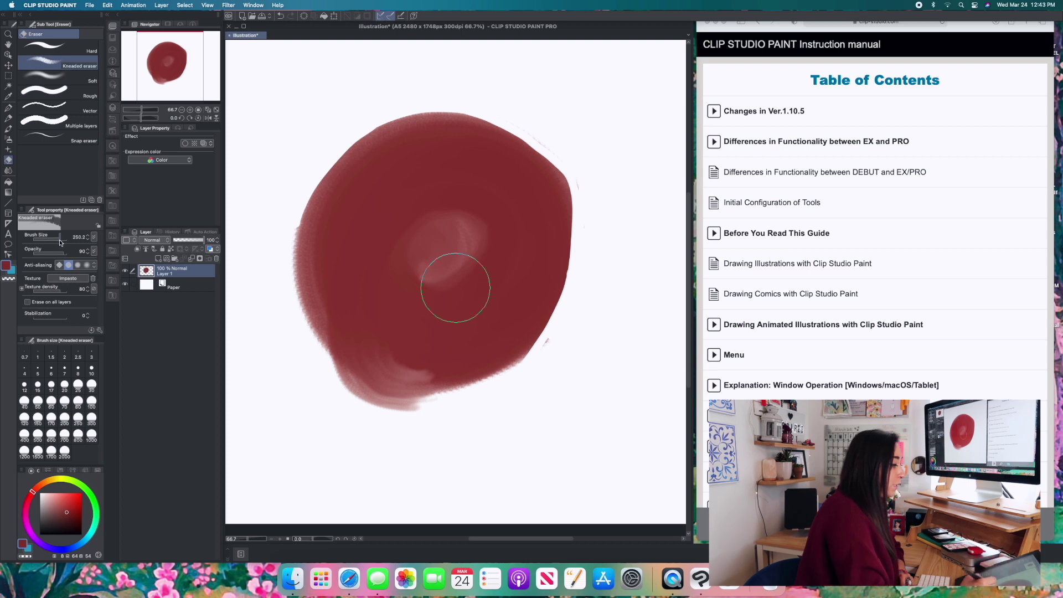
{"action": "mouse_move", "coordinate": [515, 368]}
{"action": "left_mouse_down"}
{"action": "mouse_move", "coordinate": [389, 407]}
{"action": "mouse_move", "coordinate": [534, 361]}
{"action": "mouse_move", "coordinate": [452, 398]}
{"action": "mouse_move", "coordinate": [359, 395]}
{"action": "mouse_move", "coordinate": [524, 363]}
{"action": "mouse_move", "coordinate": [407, 406]}
{"action": "mouse_move", "coordinate": [371, 398]}
{"action": "mouse_move", "coordinate": [589, 318]}
{"action": "mouse_move", "coordinate": [497, 392]}
{"action": "mouse_move", "coordinate": [590, 263]}
{"action": "mouse_move", "coordinate": [513, 377]}
{"action": "mouse_move", "coordinate": [557, 324]}
{"action": "mouse_move", "coordinate": [396, 391]}
{"action": "mouse_move", "coordinate": [459, 398]}
{"action": "mouse_move", "coordinate": [362, 404]}
{"action": "mouse_move", "coordinate": [496, 418]}
{"action": "mouse_move", "coordinate": [352, 409]}
{"action": "mouse_move", "coordinate": [589, 332]}
{"action": "mouse_move", "coordinate": [451, 403]}
{"action": "mouse_move", "coordinate": [580, 307]}
{"action": "mouse_move", "coordinate": [455, 402]}
{"action": "mouse_move", "coordinate": [414, 403]}
{"action": "mouse_move", "coordinate": [312, 363]}
{"action": "mouse_move", "coordinate": [410, 414]}
{"action": "mouse_move", "coordinate": [389, 411]}
{"action": "mouse_move", "coordinate": [562, 337]}
{"action": "left_mouse_up"}
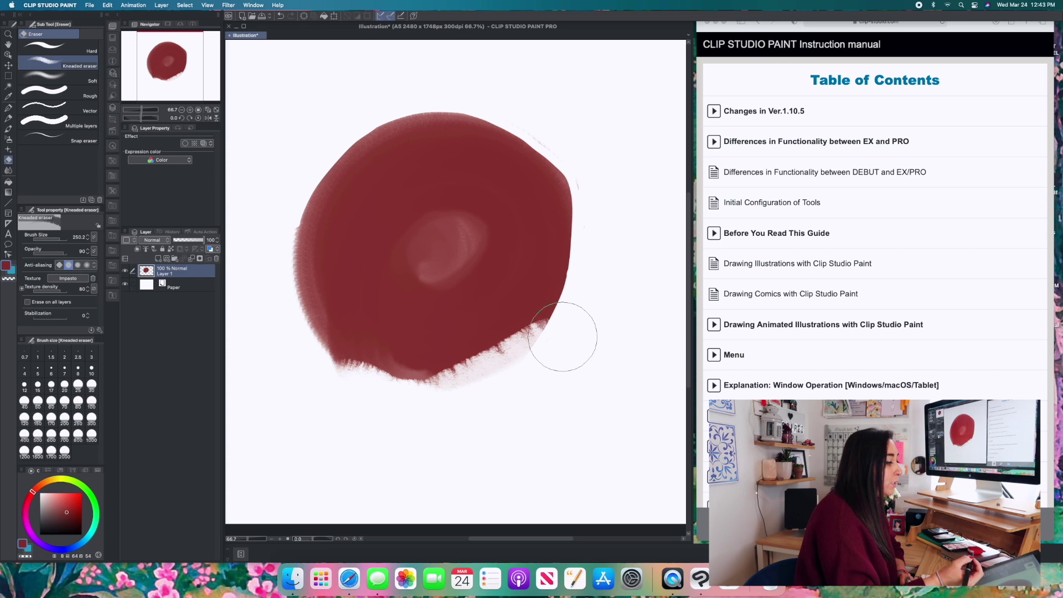
- Fade the blob's right and lower edges with the Soft eraser at brush size 196.0
{"action": "left_click", "coordinate": [85, 81]}
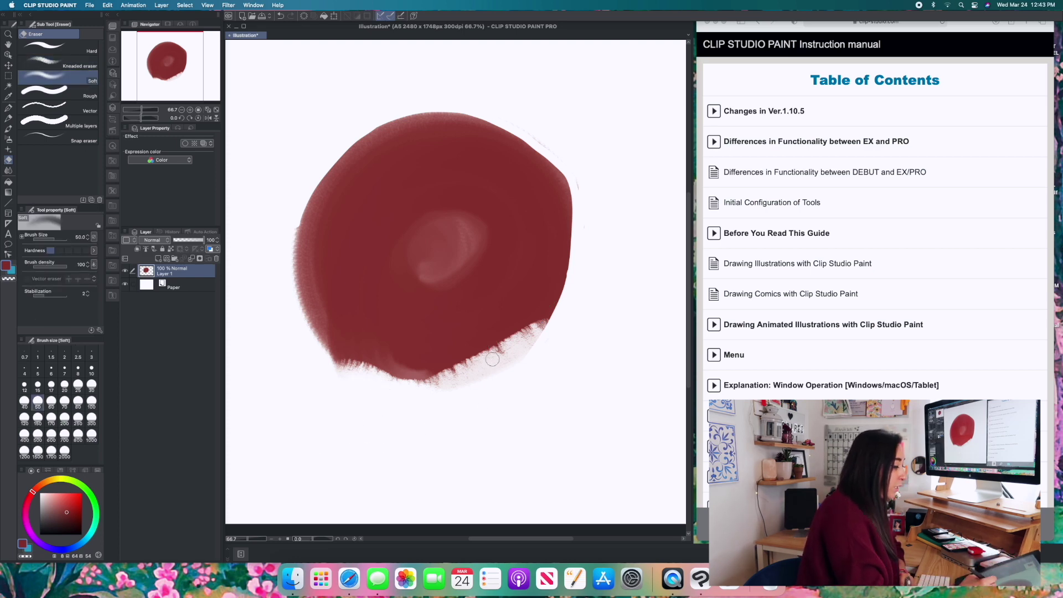
{"action": "left_click_drag", "start_coordinate": [427, 265], "coordinate": [462, 288]}
{"action": "mouse_move", "coordinate": [575, 308]}
{"action": "left_mouse_down"}
{"action": "mouse_move", "coordinate": [553, 333]}
{"action": "mouse_move", "coordinate": [583, 255]}
{"action": "mouse_move", "coordinate": [473, 385]}
{"action": "mouse_move", "coordinate": [546, 322]}
{"action": "mouse_move", "coordinate": [570, 176]}
{"action": "mouse_move", "coordinate": [536, 354]}
{"action": "mouse_move", "coordinate": [560, 166]}
{"action": "mouse_move", "coordinate": [479, 94]}
{"action": "left_mouse_up"}
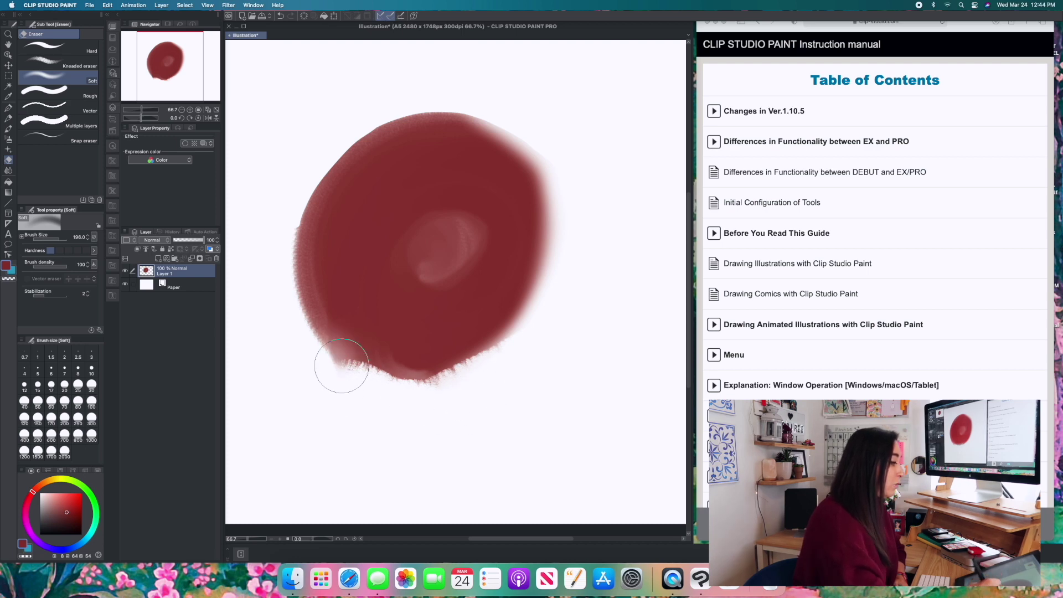
{"action": "left_click_drag", "start_coordinate": [339, 363], "coordinate": [393, 404]}
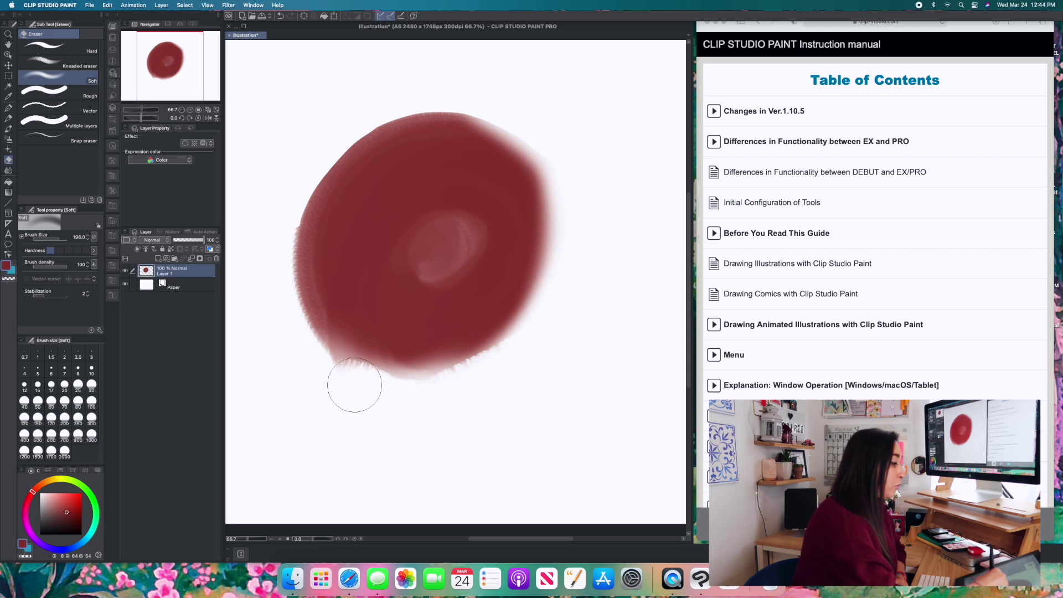
{"action": "left_click_drag", "start_coordinate": [351, 382], "coordinate": [374, 380]}
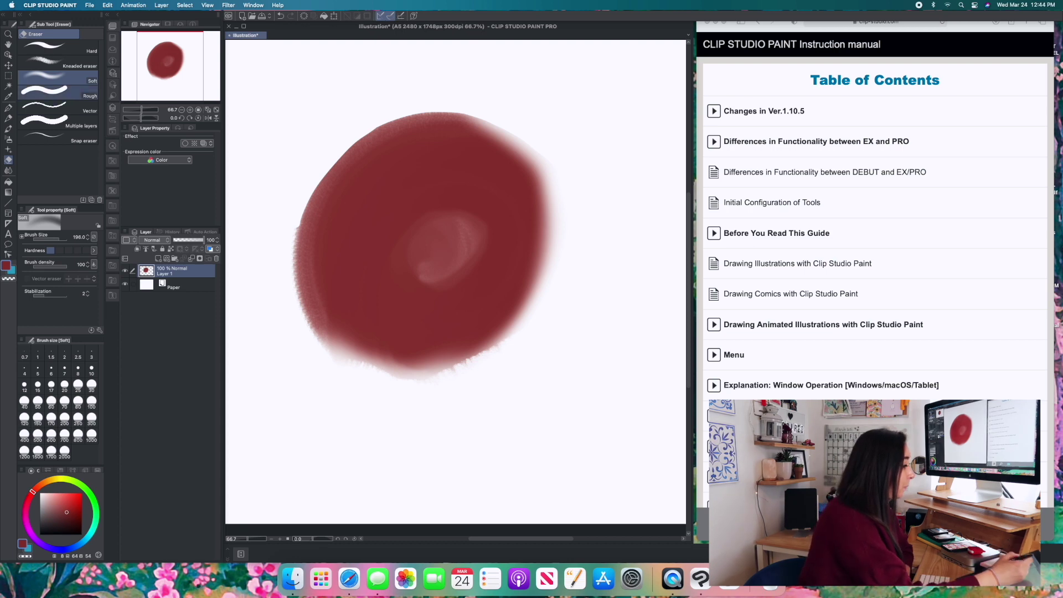
- Cut back the blob's right and lower-right edge with the Rough eraser at size 100
{"action": "left_click", "coordinate": [87, 95]}
{"action": "mouse_move", "coordinate": [565, 254]}
{"action": "left_mouse_down"}
{"action": "mouse_move", "coordinate": [531, 317]}
{"action": "mouse_move", "coordinate": [559, 193]}
{"action": "mouse_move", "coordinate": [556, 270]}
{"action": "mouse_move", "coordinate": [559, 194]}
{"action": "mouse_move", "coordinate": [529, 149]}
{"action": "left_mouse_up"}
{"action": "mouse_move", "coordinate": [484, 379]}
{"action": "left_mouse_down"}
{"action": "mouse_move", "coordinate": [543, 315]}
{"action": "mouse_move", "coordinate": [506, 334]}
{"action": "mouse_move", "coordinate": [515, 361]}
{"action": "left_mouse_up"}
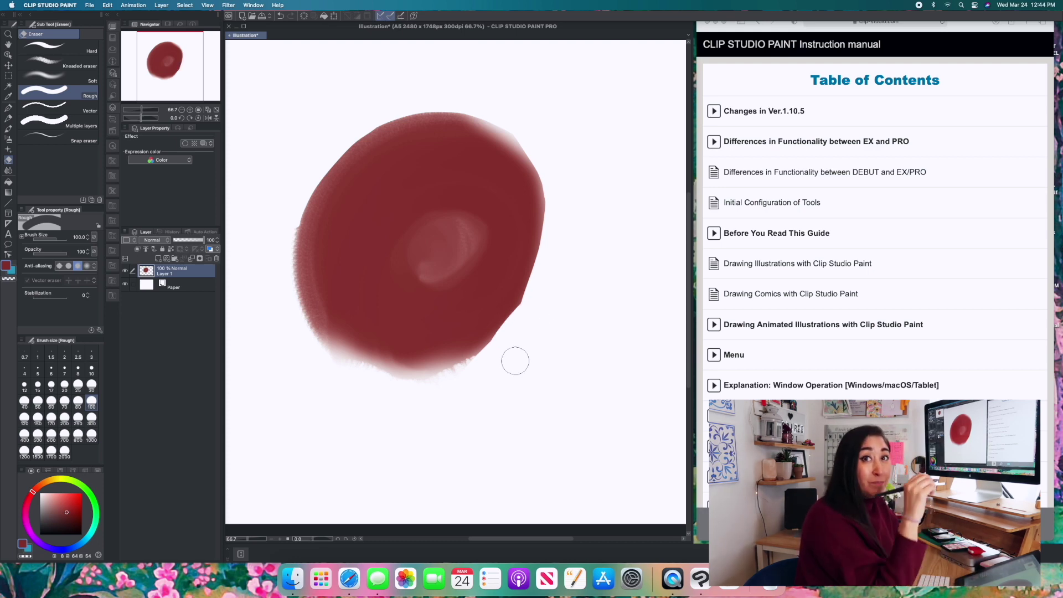
- Raise the Vector eraser's size to 17 and erase into the blob's right side
{"action": "left_click", "coordinate": [83, 108]}
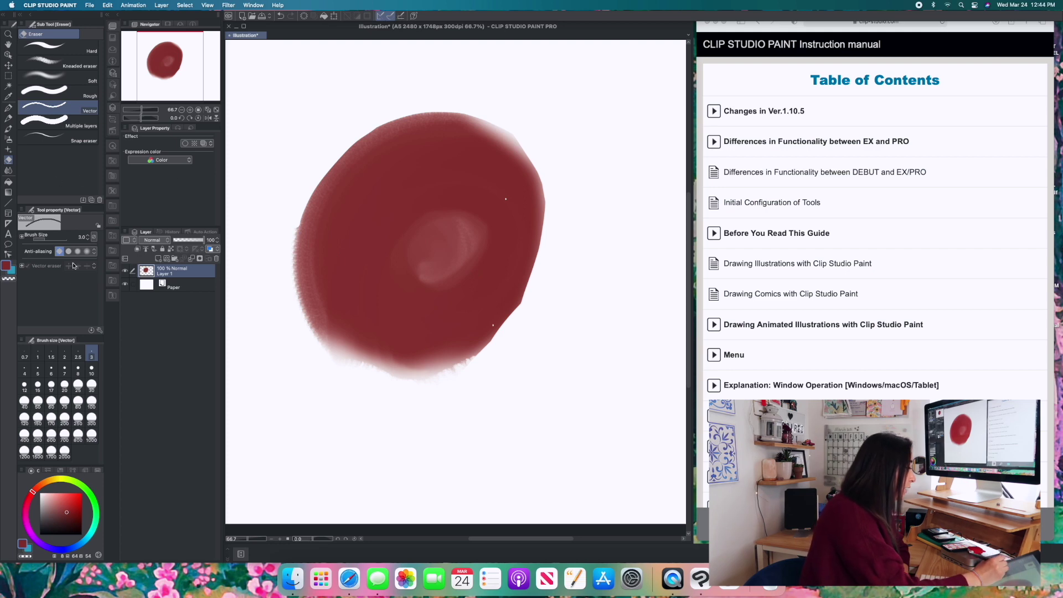
{"action": "key", "text": "bracketright"}
{"action": "key", "text": "bracketright"}
{"action": "key", "text": "bracketright"}
{"action": "key", "text": "bracketright"}
{"action": "key", "text": "bracketright"}
{"action": "key", "text": "bracketright"}
{"action": "key", "text": "bracketright"}
{"action": "key", "text": "bracketright"}
{"action": "key", "text": "bracketright"}
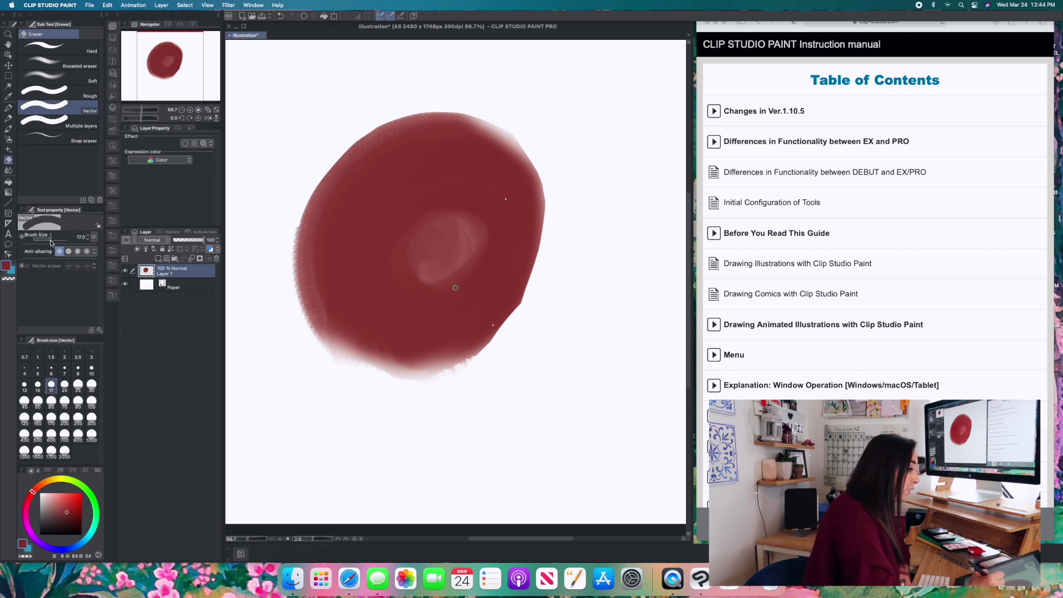
{"action": "mouse_move", "coordinate": [542, 204]}
{"action": "left_mouse_down"}
{"action": "mouse_move", "coordinate": [527, 277]}
{"action": "mouse_move", "coordinate": [496, 325]}
{"action": "mouse_move", "coordinate": [515, 314]}
{"action": "left_mouse_up"}
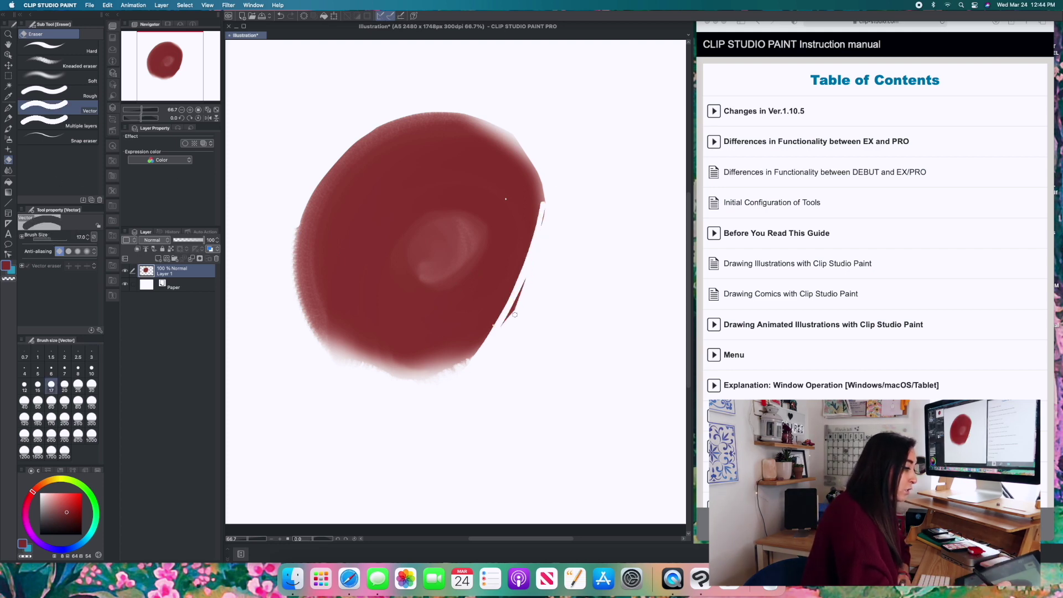
{"action": "left_click", "coordinate": [540, 183]}
- Erase a fan of thin diagonal lines across the blob from its right edge with the Snap eraser
{"action": "left_click", "coordinate": [50, 137]}
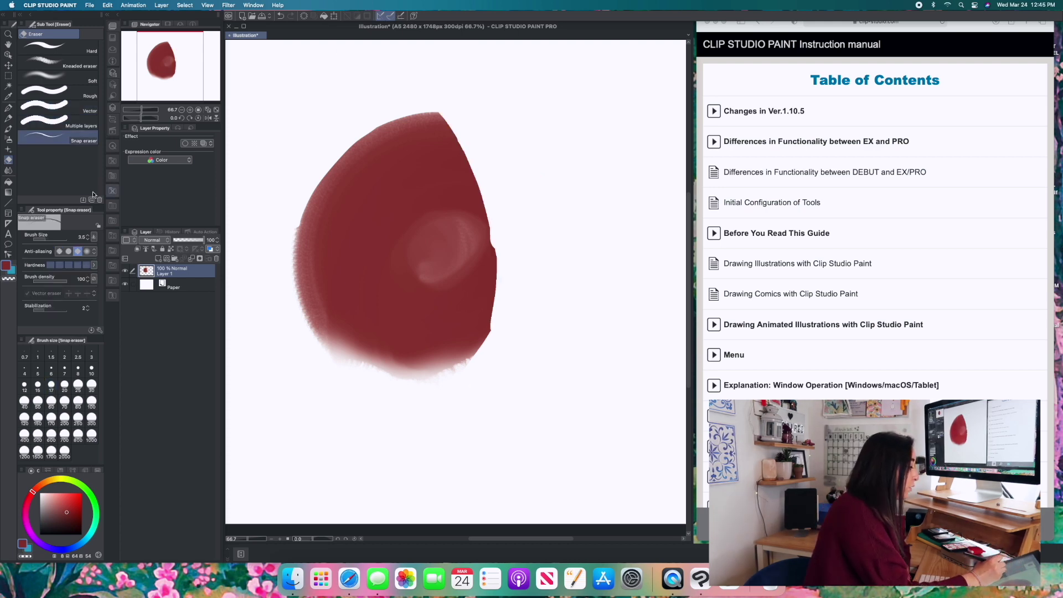
{"action": "mouse_move", "coordinate": [447, 108]}
{"action": "left_mouse_down"}
{"action": "mouse_move", "coordinate": [341, 140]}
{"action": "mouse_move", "coordinate": [422, 113]}
{"action": "left_mouse_up"}
{"action": "mouse_move", "coordinate": [440, 116]}
{"action": "left_mouse_down"}
{"action": "mouse_move", "coordinate": [310, 199]}
{"action": "mouse_move", "coordinate": [296, 271]}
{"action": "left_mouse_up"}
{"action": "mouse_move", "coordinate": [460, 142]}
{"action": "left_mouse_down"}
{"action": "mouse_move", "coordinate": [307, 324]}
{"action": "mouse_move", "coordinate": [324, 340]}
{"action": "left_mouse_up"}
{"action": "mouse_move", "coordinate": [465, 152]}
{"action": "left_mouse_down"}
{"action": "mouse_move", "coordinate": [335, 350]}
{"action": "mouse_move", "coordinate": [346, 354]}
{"action": "left_mouse_up"}
{"action": "mouse_move", "coordinate": [471, 166]}
{"action": "left_mouse_down"}
{"action": "mouse_move", "coordinate": [357, 359]}
{"action": "mouse_move", "coordinate": [368, 362]}
{"action": "left_mouse_up"}
{"action": "mouse_move", "coordinate": [476, 173]}
{"action": "left_mouse_down"}
{"action": "mouse_move", "coordinate": [382, 368]}
{"action": "mouse_move", "coordinate": [391, 371]}
{"action": "left_mouse_up"}
{"action": "mouse_move", "coordinate": [479, 185]}
{"action": "left_mouse_down"}
{"action": "mouse_move", "coordinate": [401, 376]}
{"action": "mouse_move", "coordinate": [426, 373]}
{"action": "left_mouse_up"}
{"action": "left_click_drag", "start_coordinate": [486, 221], "coordinate": [448, 370]}
{"action": "left_click_drag", "start_coordinate": [490, 244], "coordinate": [454, 369]}
{"action": "left_click_drag", "start_coordinate": [489, 222], "coordinate": [460, 368]}
{"action": "left_click_drag", "start_coordinate": [494, 254], "coordinate": [470, 363]}
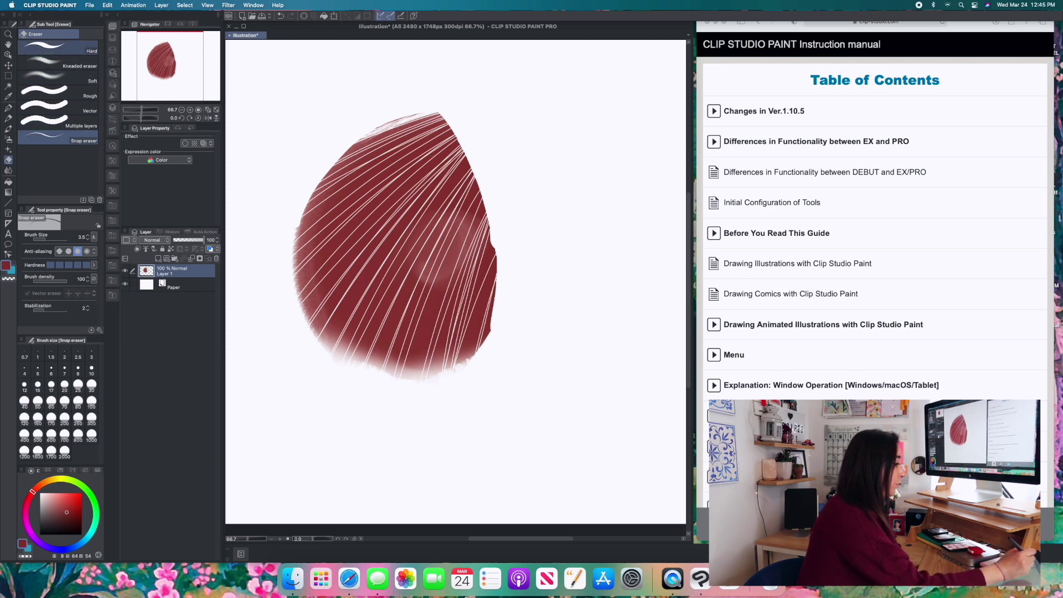
- Enlarge the Hard eraser to size 960.4 and wipe the striped blob off the canvas
{"action": "left_click", "coordinate": [87, 47]}
{"action": "left_click_drag", "start_coordinate": [49, 239], "coordinate": [65, 242]}
{"action": "mouse_move", "coordinate": [465, 444]}
{"action": "left_mouse_down"}
{"action": "mouse_move", "coordinate": [418, 337]}
{"action": "mouse_move", "coordinate": [356, 238]}
{"action": "left_mouse_up"}
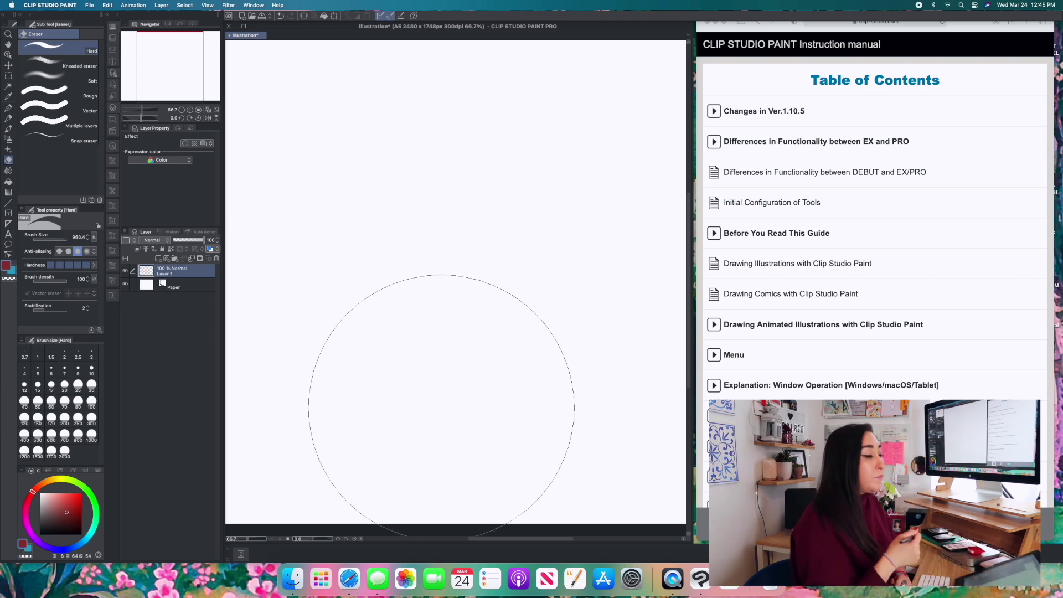
{"action": "left_click", "coordinate": [8, 169]}
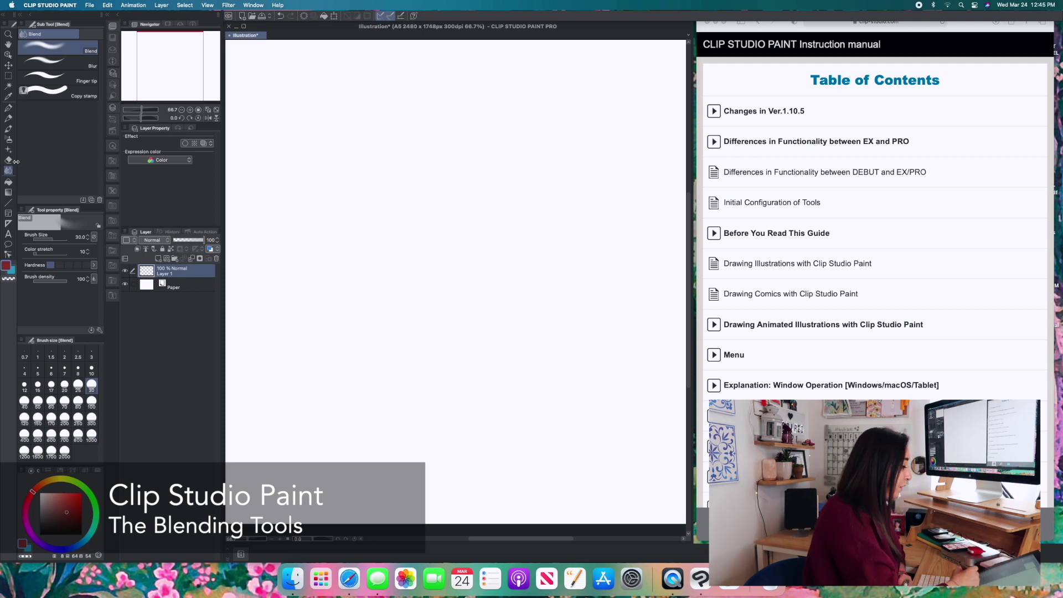
{"action": "left_click", "coordinate": [59, 507]}
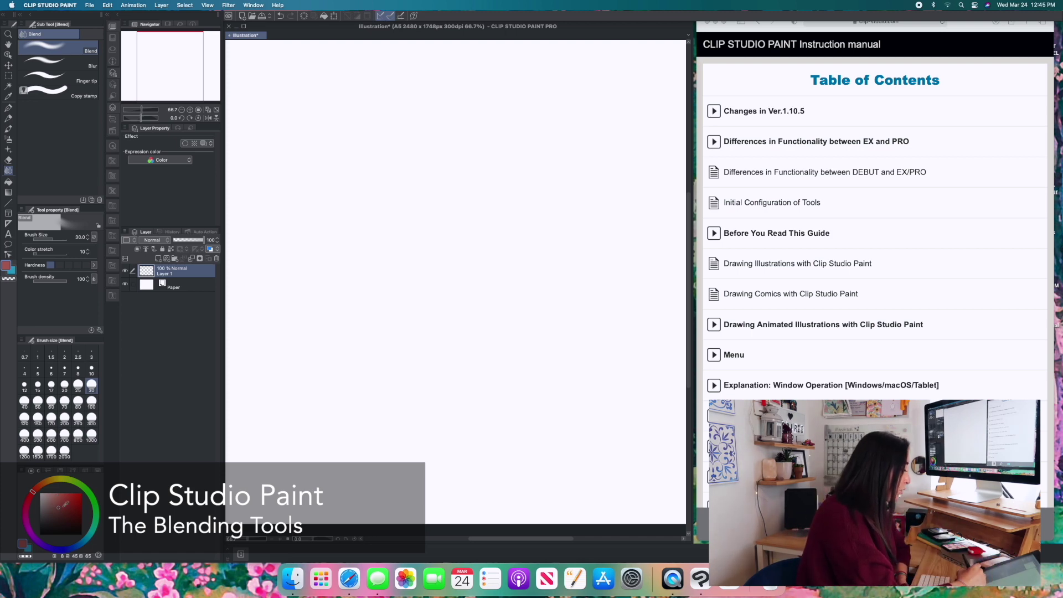
{"action": "left_click", "coordinate": [69, 507]}
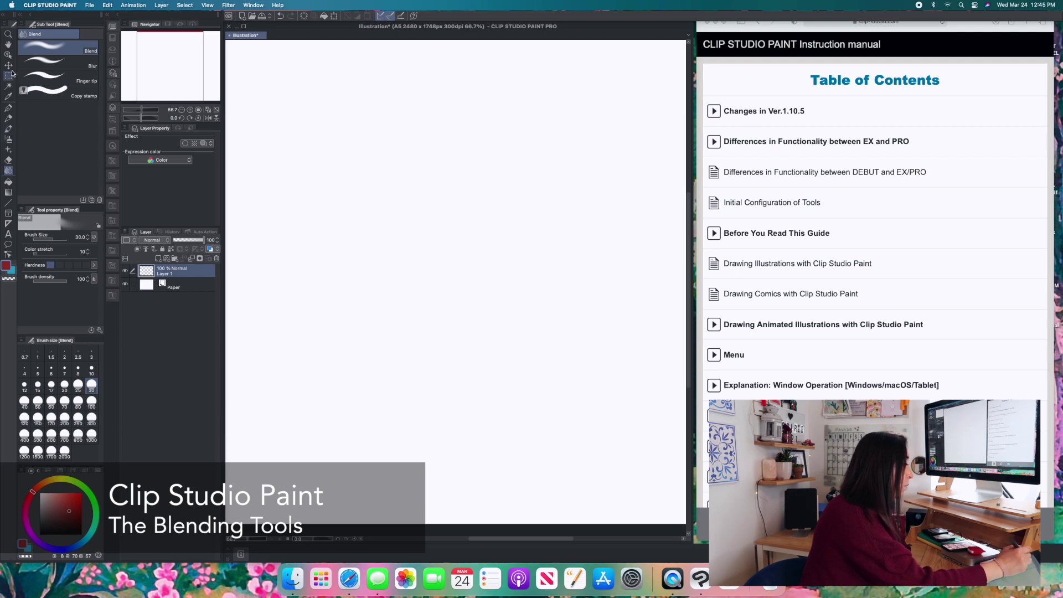
- Paint a large bright red oval left of centre with the realistic Round watercolor brush at size 461.1
{"action": "left_click", "coordinate": [11, 129]}
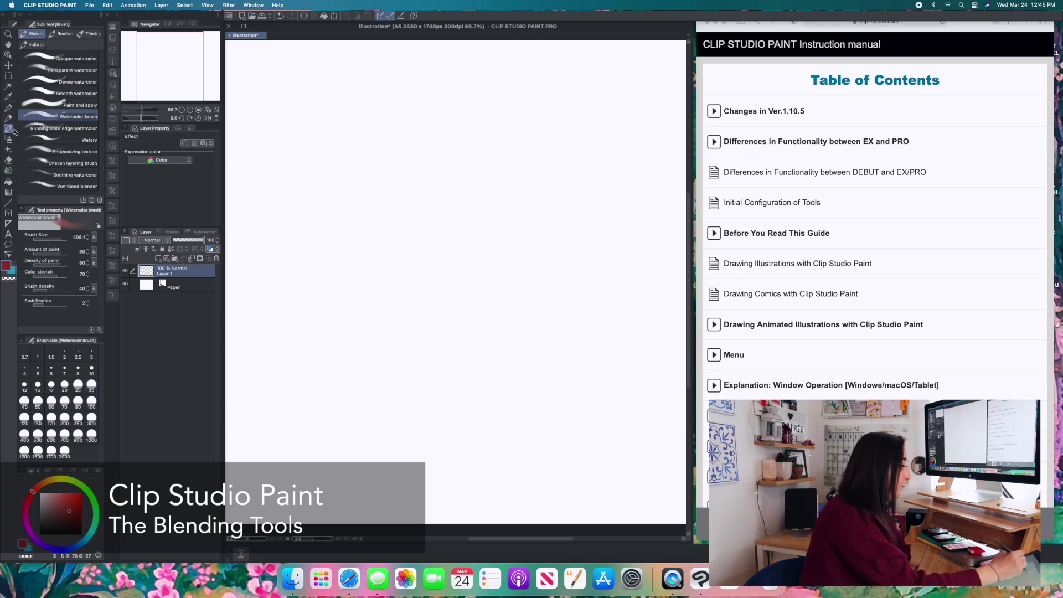
{"action": "left_click", "coordinate": [64, 35]}
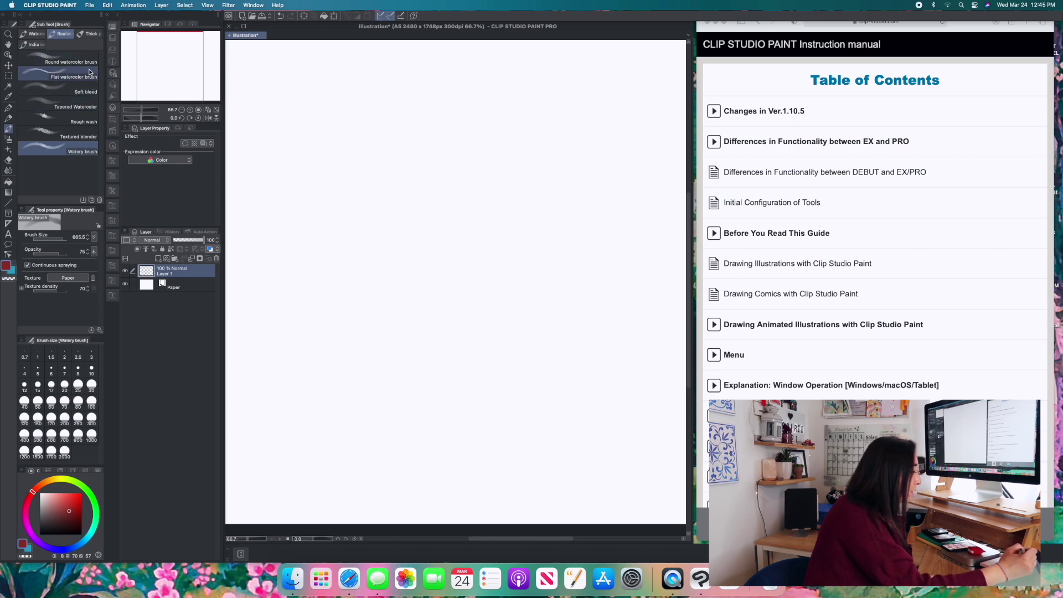
{"action": "left_click", "coordinate": [92, 59]}
{"action": "left_click", "coordinate": [73, 502]}
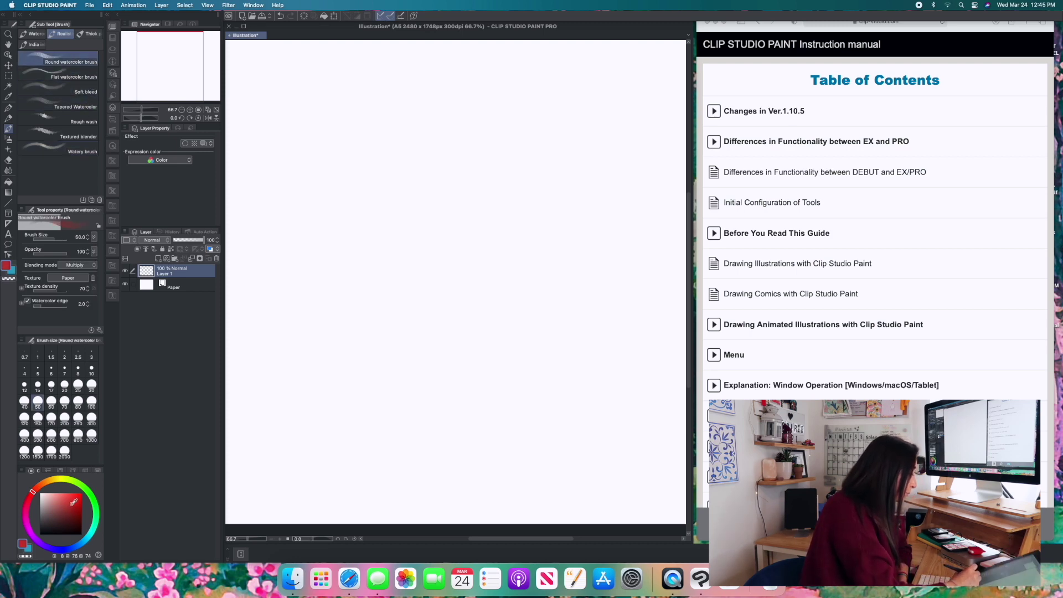
{"action": "left_click_drag", "start_coordinate": [81, 523], "coordinate": [74, 497]}
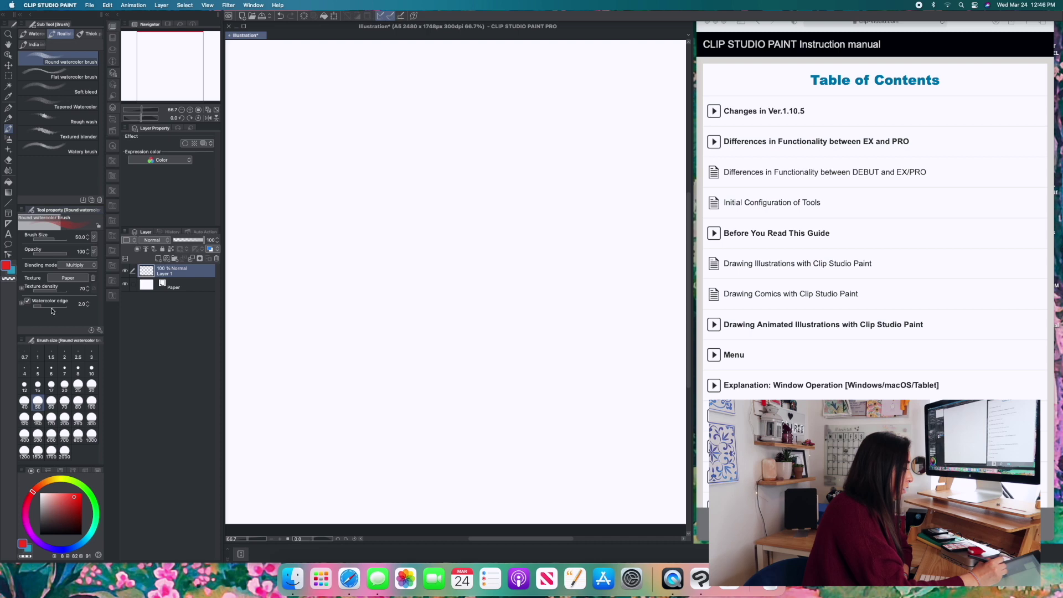
{"action": "left_click_drag", "start_coordinate": [63, 239], "coordinate": [61, 239]}
{"action": "mouse_move", "coordinate": [404, 188]}
{"action": "left_mouse_down"}
{"action": "mouse_move", "coordinate": [446, 261]}
{"action": "mouse_move", "coordinate": [376, 237]}
{"action": "mouse_move", "coordinate": [412, 292]}
{"action": "mouse_move", "coordinate": [406, 197]}
{"action": "mouse_move", "coordinate": [424, 234]}
{"action": "mouse_move", "coordinate": [378, 238]}
{"action": "mouse_move", "coordinate": [441, 253]}
{"action": "mouse_move", "coordinate": [384, 225]}
{"action": "mouse_move", "coordinate": [449, 247]}
{"action": "mouse_move", "coordinate": [376, 235]}
{"action": "mouse_move", "coordinate": [427, 273]}
{"action": "mouse_move", "coordinate": [378, 223]}
{"action": "mouse_move", "coordinate": [431, 273]}
{"action": "mouse_move", "coordinate": [386, 210]}
{"action": "mouse_move", "coordinate": [427, 245]}
{"action": "mouse_move", "coordinate": [389, 232]}
{"action": "mouse_move", "coordinate": [456, 252]}
{"action": "mouse_move", "coordinate": [388, 207]}
{"action": "mouse_move", "coordinate": [431, 283]}
{"action": "mouse_move", "coordinate": [415, 260]}
{"action": "left_mouse_up"}
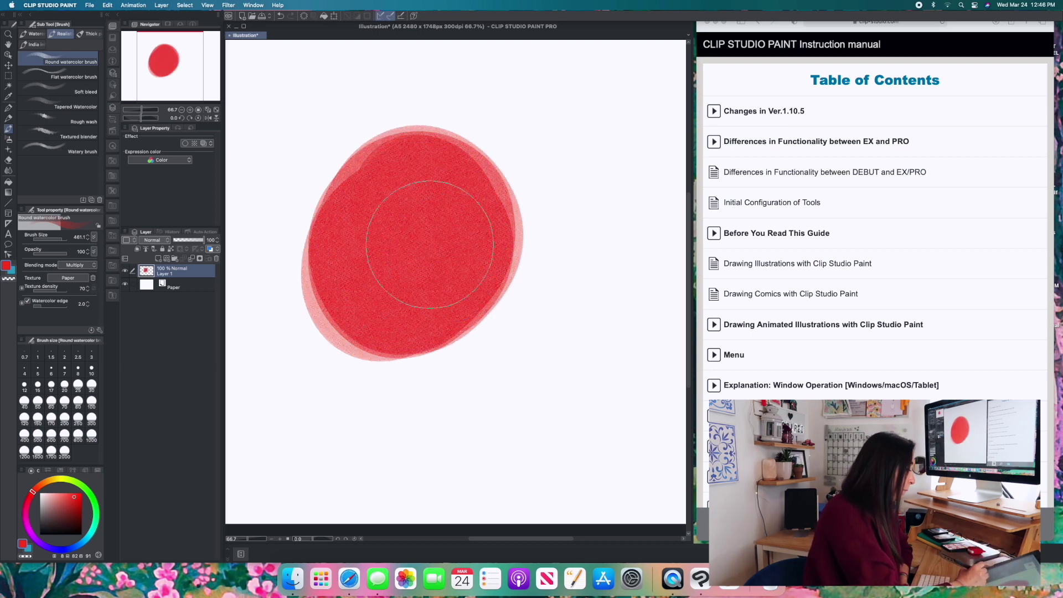
- Pick a darker red and paint a second large oval overlapping the right side of the first
{"action": "left_click", "coordinate": [78, 501]}
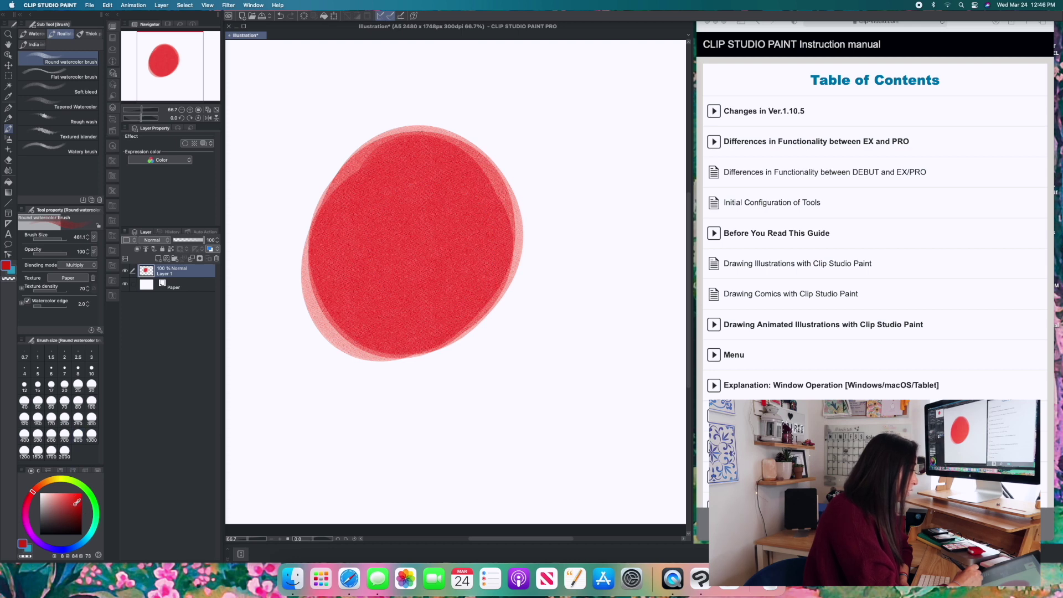
{"action": "left_click", "coordinate": [73, 503]}
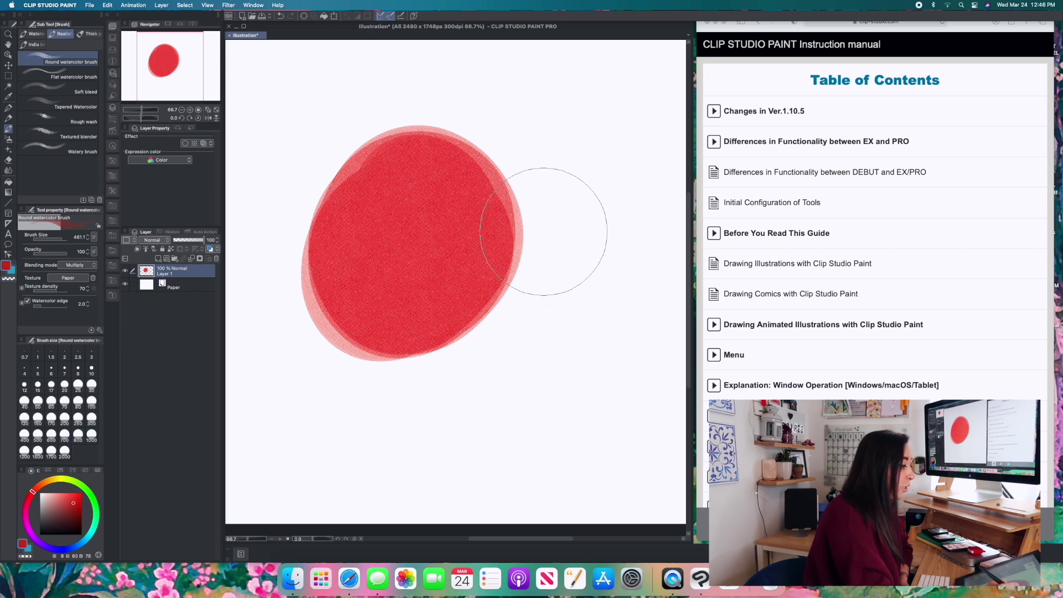
{"action": "mouse_move", "coordinate": [534, 219]}
{"action": "left_mouse_down"}
{"action": "mouse_move", "coordinate": [518, 278]}
{"action": "mouse_move", "coordinate": [576, 234]}
{"action": "mouse_move", "coordinate": [512, 250]}
{"action": "mouse_move", "coordinate": [591, 270]}
{"action": "mouse_move", "coordinate": [542, 186]}
{"action": "mouse_move", "coordinate": [531, 298]}
{"action": "mouse_move", "coordinate": [595, 200]}
{"action": "mouse_move", "coordinate": [536, 209]}
{"action": "mouse_move", "coordinate": [591, 262]}
{"action": "mouse_move", "coordinate": [558, 189]}
{"action": "mouse_move", "coordinate": [574, 287]}
{"action": "mouse_move", "coordinate": [564, 183]}
{"action": "mouse_move", "coordinate": [544, 298]}
{"action": "mouse_move", "coordinate": [591, 195]}
{"action": "mouse_move", "coordinate": [572, 251]}
{"action": "mouse_move", "coordinate": [535, 227]}
{"action": "mouse_move", "coordinate": [604, 269]}
{"action": "mouse_move", "coordinate": [565, 174]}
{"action": "mouse_move", "coordinate": [561, 293]}
{"action": "mouse_move", "coordinate": [581, 192]}
{"action": "mouse_move", "coordinate": [550, 278]}
{"action": "mouse_move", "coordinate": [558, 189]}
{"action": "mouse_move", "coordinate": [555, 294]}
{"action": "mouse_move", "coordinate": [616, 195]}
{"action": "mouse_move", "coordinate": [520, 263]}
{"action": "mouse_move", "coordinate": [608, 227]}
{"action": "mouse_move", "coordinate": [529, 239]}
{"action": "mouse_move", "coordinate": [605, 261]}
{"action": "mouse_move", "coordinate": [540, 207]}
{"action": "mouse_move", "coordinate": [560, 280]}
{"action": "left_mouse_up"}
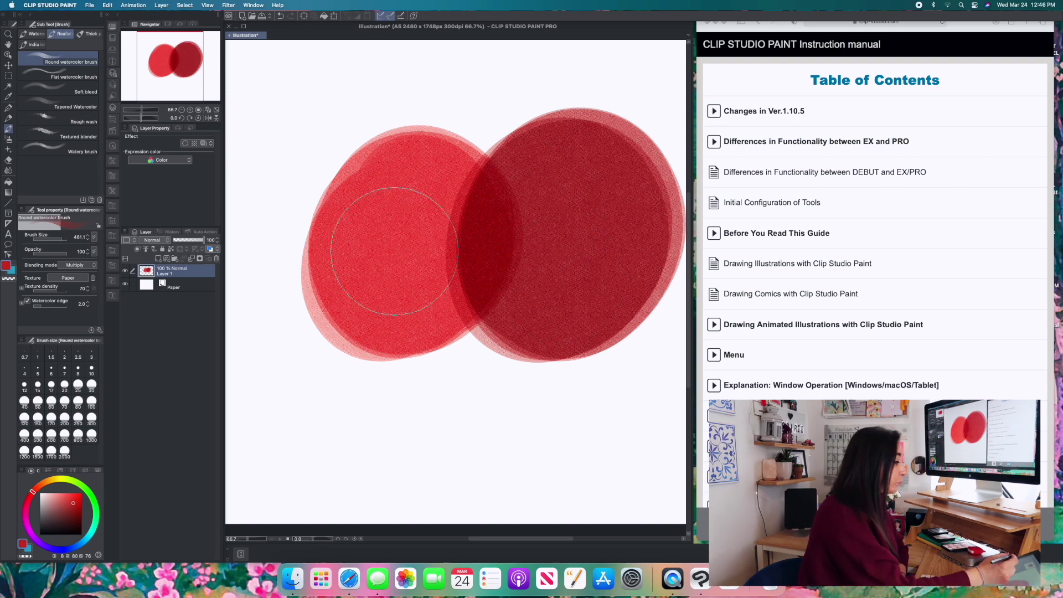
- Smooth the seam between the two red ovals with the Blend tool, raising its brush size to 153.4
{"action": "key", "text": "j"}
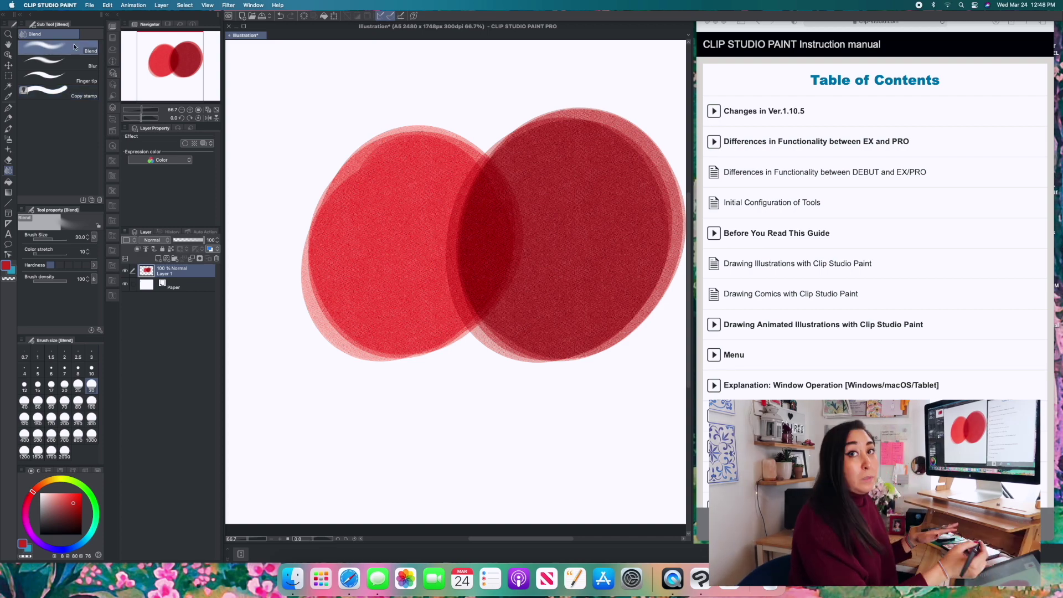
{"action": "mouse_move", "coordinate": [454, 214]}
{"action": "left_mouse_down"}
{"action": "mouse_move", "coordinate": [472, 169]}
{"action": "mouse_move", "coordinate": [450, 301]}
{"action": "mouse_move", "coordinate": [466, 183]}
{"action": "mouse_move", "coordinate": [460, 222]}
{"action": "mouse_move", "coordinate": [487, 178]}
{"action": "mouse_move", "coordinate": [465, 277]}
{"action": "mouse_move", "coordinate": [448, 241]}
{"action": "left_mouse_up"}
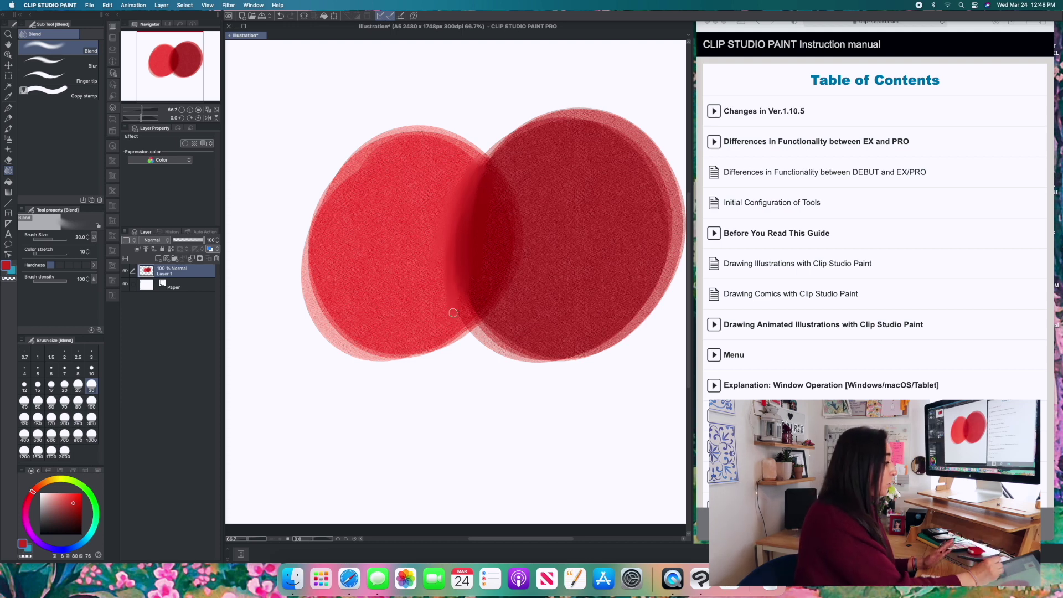
{"action": "left_click_drag", "start_coordinate": [53, 241], "coordinate": [59, 242]}
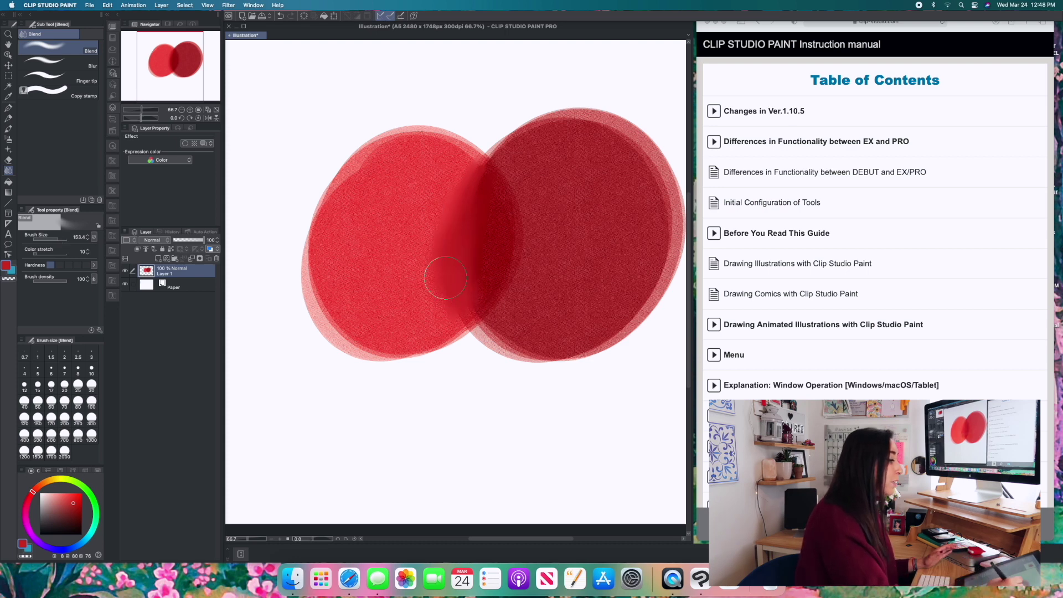
- Blend the rest of the overlap between the two red ovals along its full height
{"action": "mouse_move", "coordinate": [466, 191]}
{"action": "left_mouse_down"}
{"action": "mouse_move", "coordinate": [482, 266]}
{"action": "mouse_move", "coordinate": [446, 190]}
{"action": "mouse_move", "coordinate": [471, 166]}
{"action": "mouse_move", "coordinate": [464, 190]}
{"action": "left_mouse_up"}
{"action": "mouse_move", "coordinate": [480, 326]}
{"action": "left_mouse_down"}
{"action": "mouse_move", "coordinate": [506, 329]}
{"action": "mouse_move", "coordinate": [509, 320]}
{"action": "mouse_move", "coordinate": [502, 342]}
{"action": "mouse_move", "coordinate": [439, 317]}
{"action": "mouse_move", "coordinate": [410, 233]}
{"action": "mouse_move", "coordinate": [442, 192]}
{"action": "mouse_move", "coordinate": [448, 263]}
{"action": "mouse_move", "coordinate": [398, 307]}
{"action": "mouse_move", "coordinate": [387, 218]}
{"action": "mouse_move", "coordinate": [451, 241]}
{"action": "mouse_move", "coordinate": [423, 328]}
{"action": "mouse_move", "coordinate": [387, 196]}
{"action": "mouse_move", "coordinate": [449, 172]}
{"action": "mouse_move", "coordinate": [424, 263]}
{"action": "mouse_move", "coordinate": [393, 300]}
{"action": "mouse_move", "coordinate": [372, 272]}
{"action": "mouse_move", "coordinate": [437, 186]}
{"action": "mouse_move", "coordinate": [475, 261]}
{"action": "left_mouse_up"}
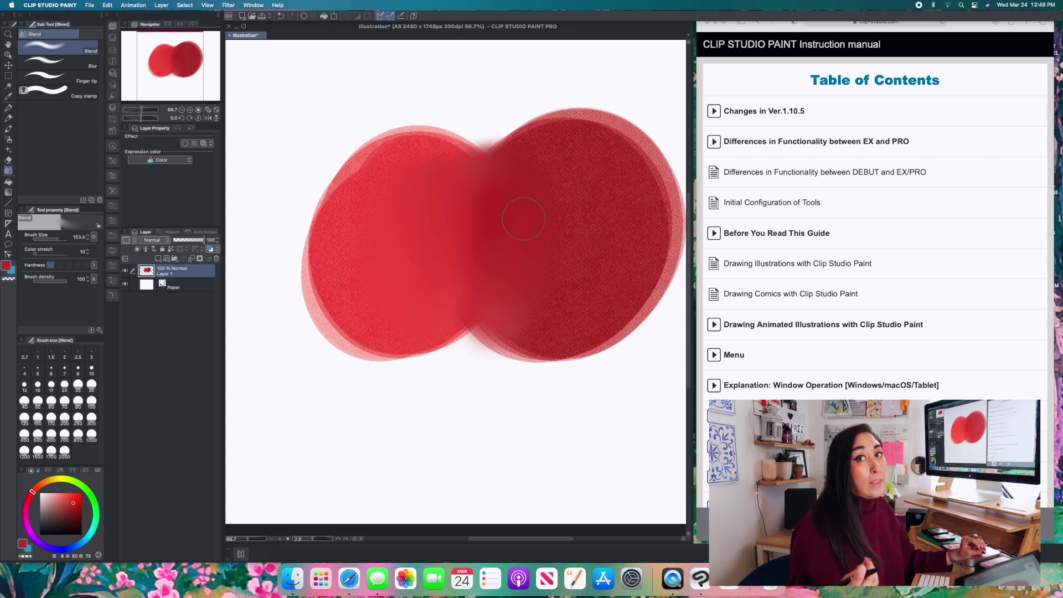
- Smear the inner and lower part of the darker oval with the Finger tip tool at size 120.2, and switch to Copy stamp
{"action": "left_click", "coordinate": [78, 63]}
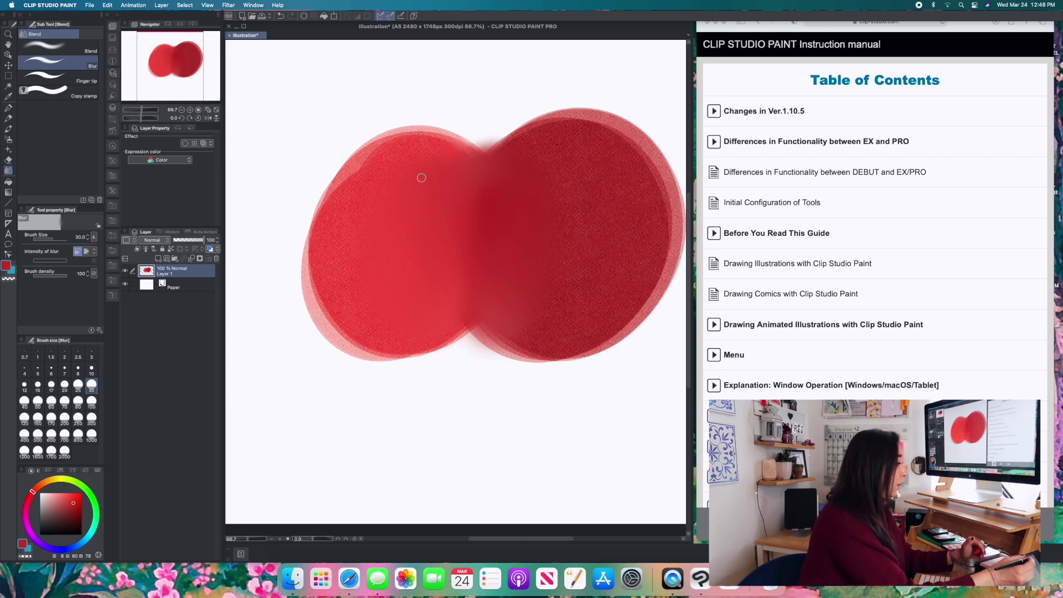
{"action": "left_click", "coordinate": [78, 79]}
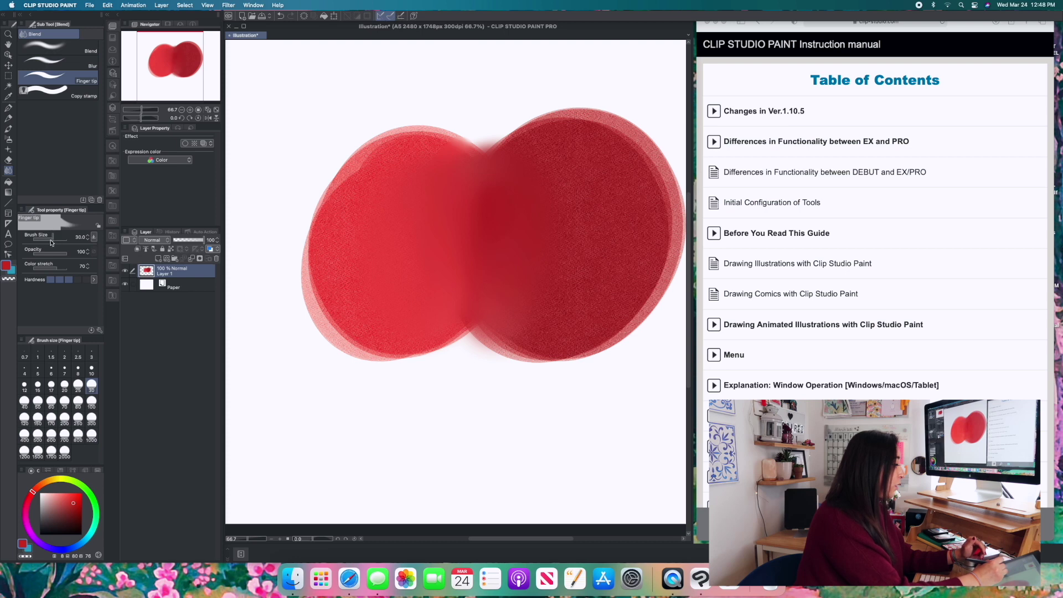
{"action": "key", "text": "]"}
{"action": "key", "text": "]"}
{"action": "key", "text": "]"}
{"action": "key", "text": "]"}
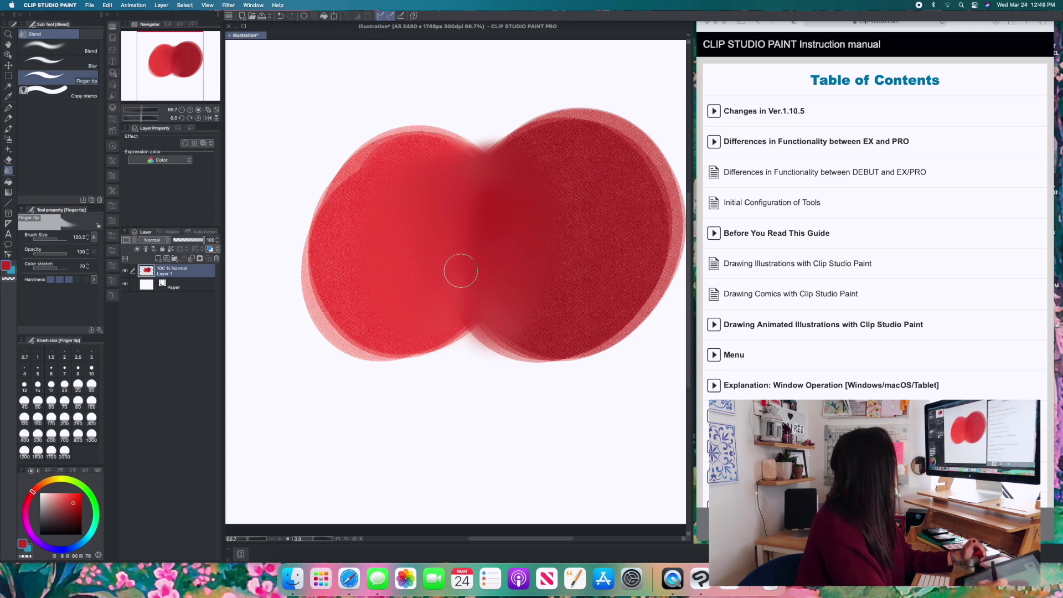
{"action": "mouse_move", "coordinate": [414, 238]}
{"action": "left_mouse_down"}
{"action": "mouse_move", "coordinate": [441, 348]}
{"action": "mouse_move", "coordinate": [411, 296]}
{"action": "mouse_move", "coordinate": [492, 283]}
{"action": "mouse_move", "coordinate": [509, 312]}
{"action": "mouse_move", "coordinate": [519, 290]}
{"action": "mouse_move", "coordinate": [521, 360]}
{"action": "mouse_move", "coordinate": [540, 302]}
{"action": "mouse_move", "coordinate": [543, 342]}
{"action": "mouse_move", "coordinate": [529, 324]}
{"action": "mouse_move", "coordinate": [513, 351]}
{"action": "mouse_move", "coordinate": [497, 336]}
{"action": "mouse_move", "coordinate": [551, 336]}
{"action": "left_mouse_up"}
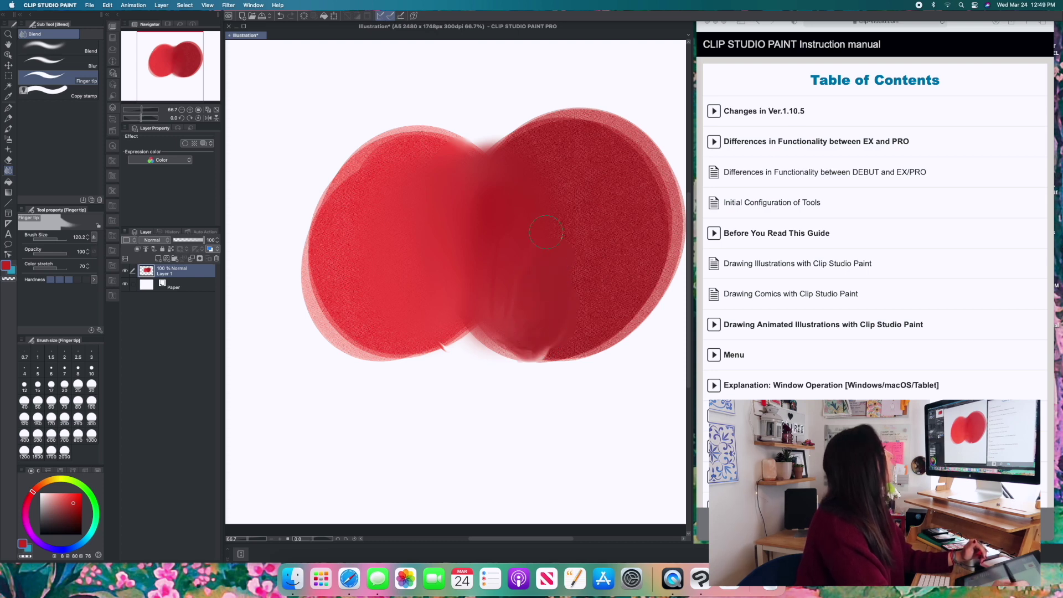
{"action": "left_click", "coordinate": [61, 92]}
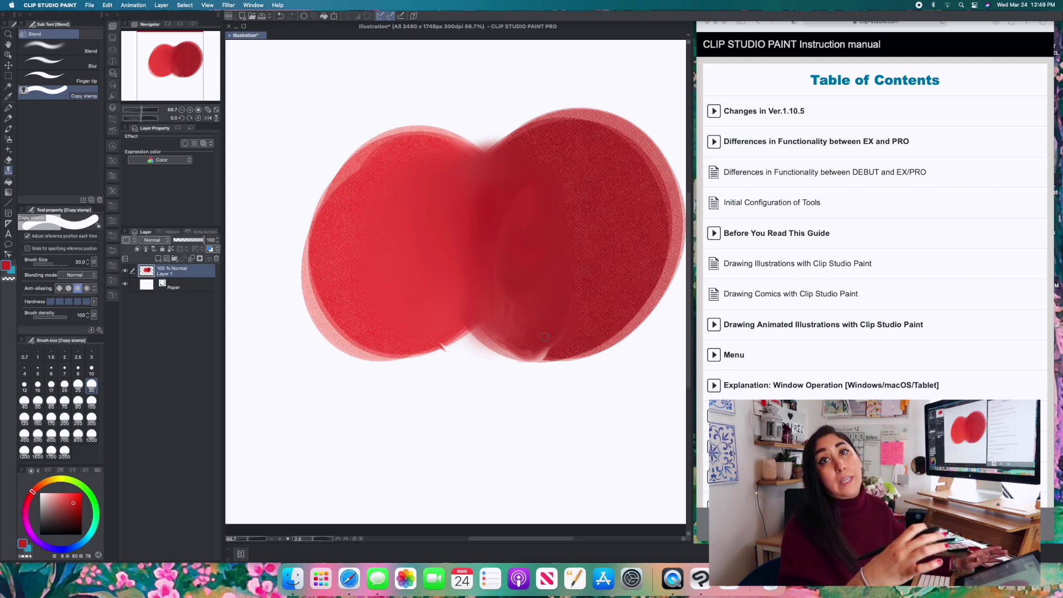
- Select the entire canvas and delete the blended red ovals
{"action": "scroll", "coordinate": [545, 337], "scroll_direction": "down", "scroll_amount": 3}
{"action": "left_click", "coordinate": [185, 5]}
{"action": "left_click", "coordinate": [191, 16]}
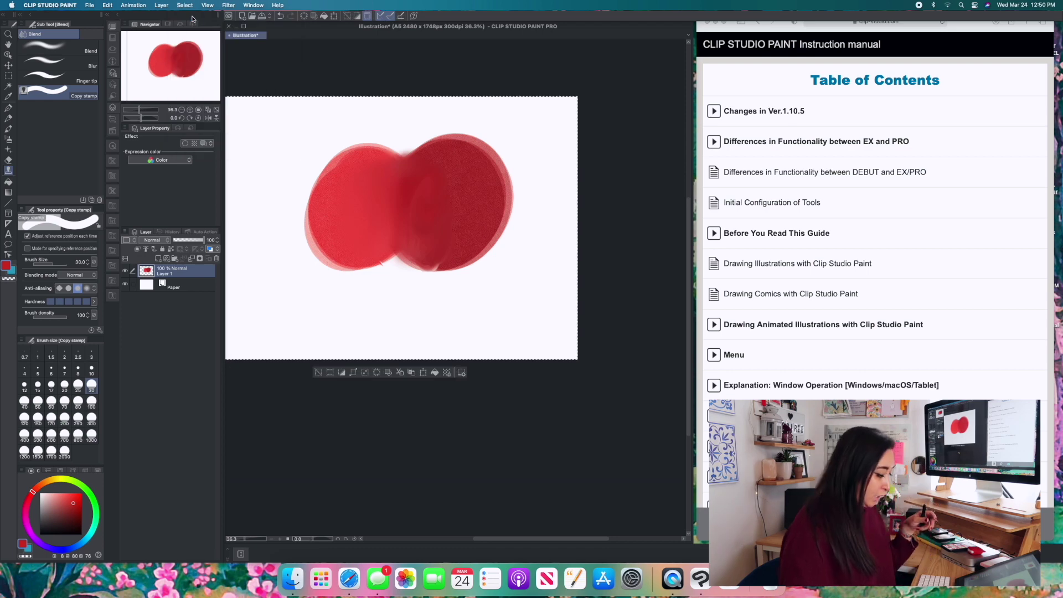
{"action": "key", "text": "Delete"}
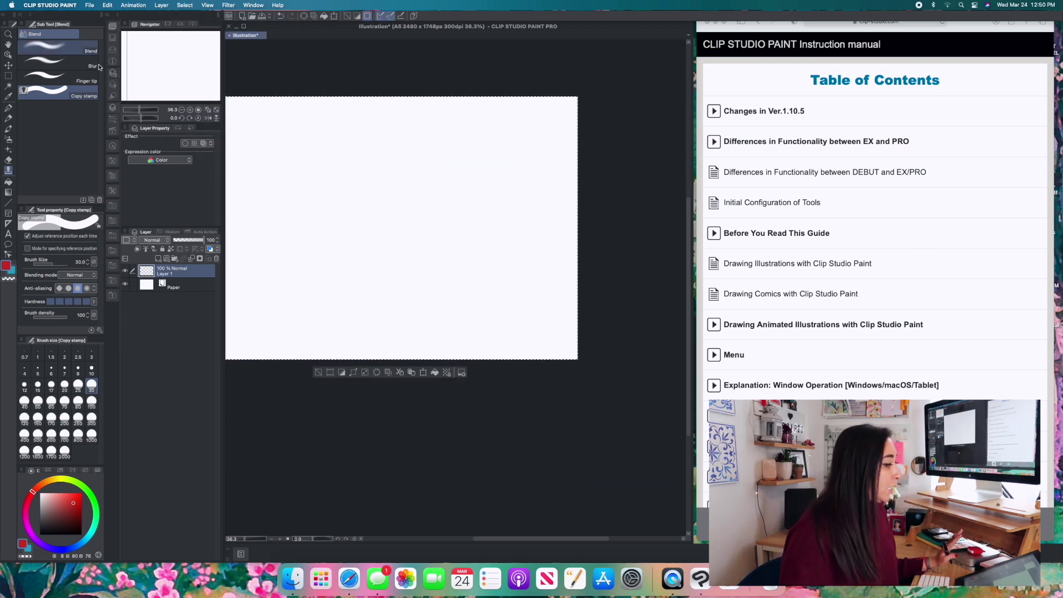
- Import the pencil sketch image of the woodland animals into the illustration
{"action": "key", "text": "p"}
{"action": "left_click", "coordinate": [185, 5]}
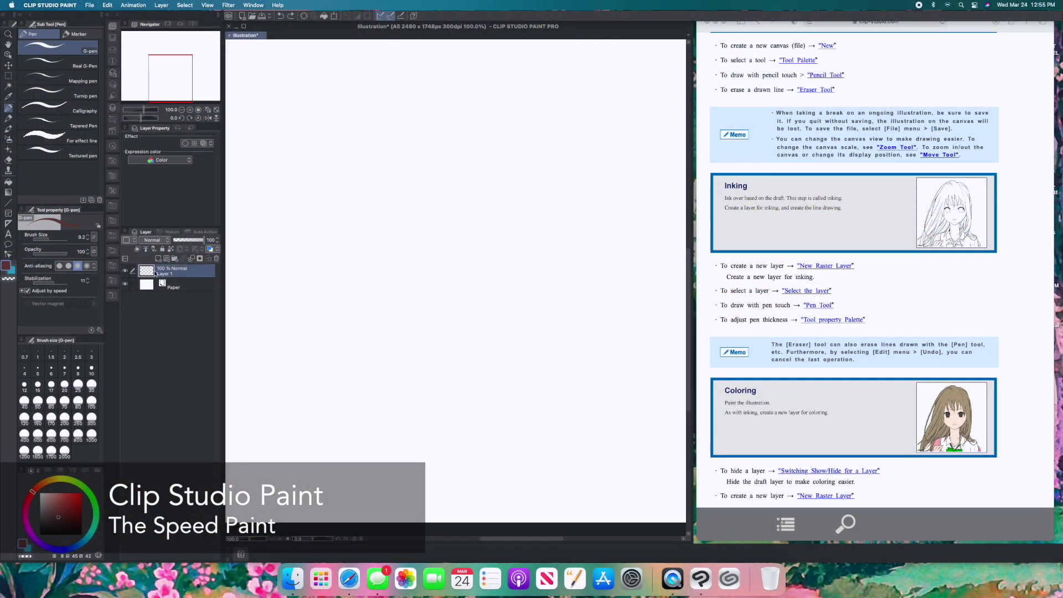
{"action": "left_click", "coordinate": [89, 5]}
{"action": "mouse_move", "coordinate": [166, 163]}
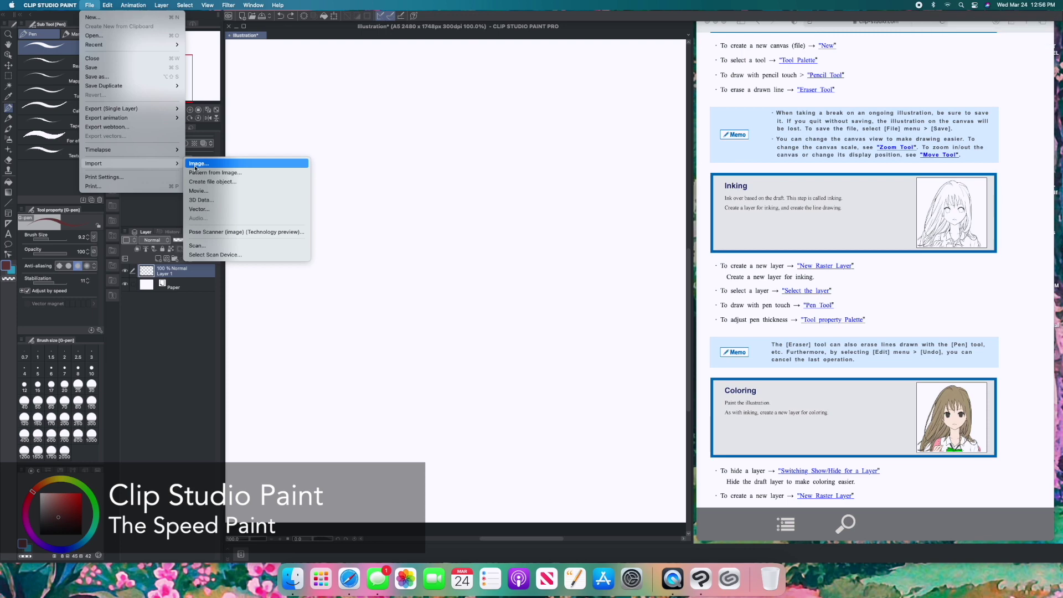
{"action": "left_click", "coordinate": [194, 163]}
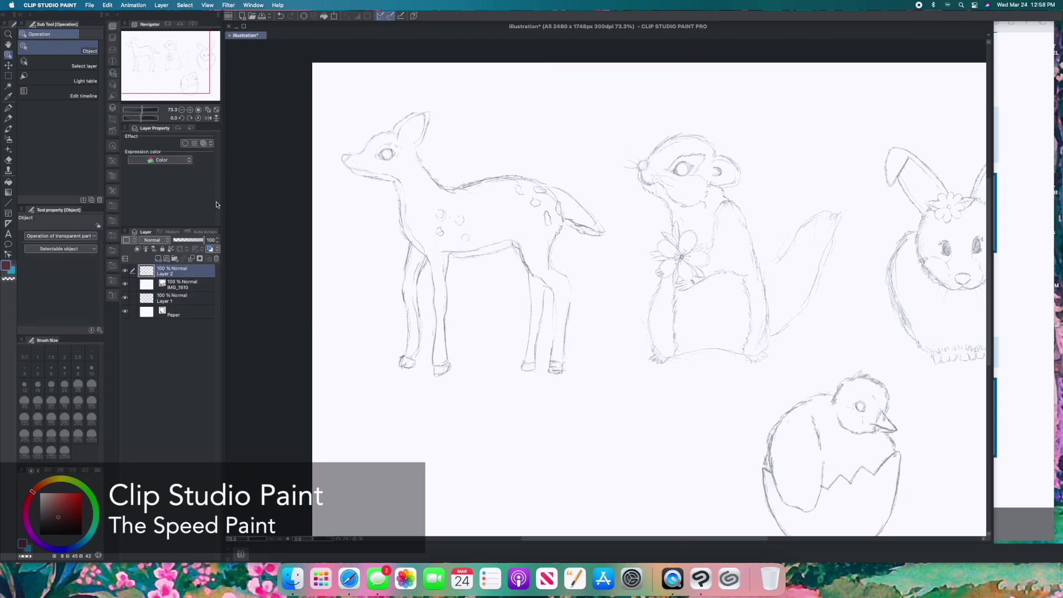
- Choose the Real G-Pen and lower the imported sketch layer's opacity to 59%
{"action": "left_click", "coordinate": [8, 108]}
{"action": "left_click", "coordinate": [61, 62]}
{"action": "left_click", "coordinate": [180, 284]}
{"action": "left_click_drag", "start_coordinate": [203, 240], "coordinate": [188, 243]}
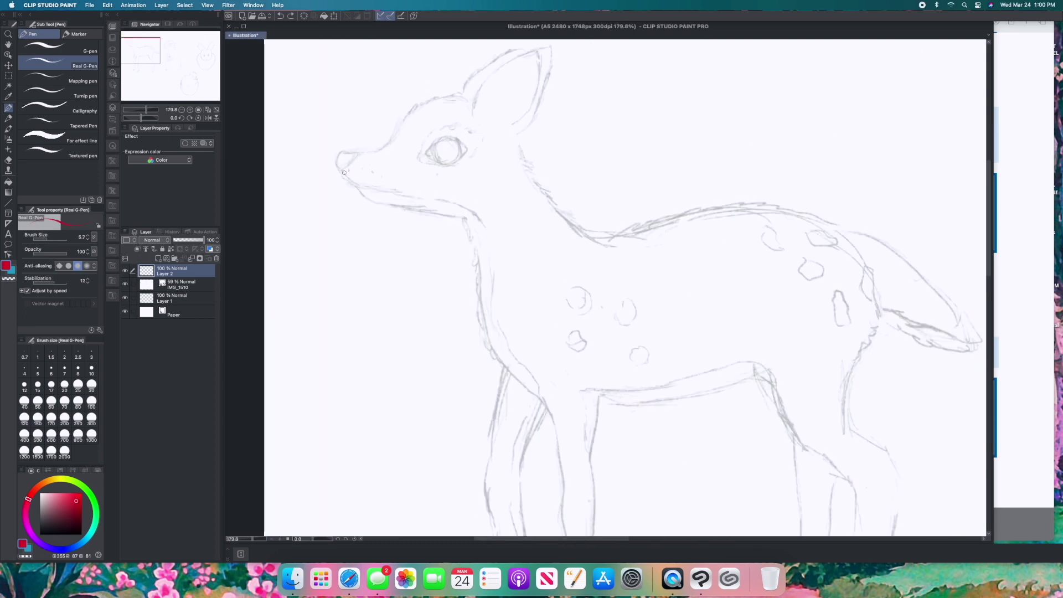
- Trace the fawn's nose, forehead, ear, eye and back of the neck in red on Layer 2
{"action": "mouse_move", "coordinate": [354, 147]}
{"action": "left_mouse_down"}
{"action": "mouse_move", "coordinate": [359, 189]}
{"action": "mouse_move", "coordinate": [465, 92]}
{"action": "mouse_move", "coordinate": [553, 49]}
{"action": "left_mouse_up"}
{"action": "key", "text": "ctrl+z"}
{"action": "mouse_move", "coordinate": [473, 110]}
{"action": "left_mouse_down"}
{"action": "mouse_move", "coordinate": [534, 50]}
{"action": "mouse_move", "coordinate": [517, 135]}
{"action": "left_mouse_up"}
{"action": "left_click_drag", "start_coordinate": [519, 142], "coordinate": [595, 227]}
{"action": "left_click_drag", "start_coordinate": [427, 155], "coordinate": [471, 147]}
{"action": "left_click_drag", "start_coordinate": [346, 155], "coordinate": [340, 169]}
{"action": "key", "text": "ctrl+z"}
{"action": "mouse_move", "coordinate": [452, 126]}
{"action": "left_mouse_down"}
{"action": "mouse_move", "coordinate": [417, 157]}
{"action": "mouse_move", "coordinate": [475, 141]}
{"action": "left_mouse_up"}
{"action": "left_click_drag", "start_coordinate": [548, 51], "coordinate": [508, 123]}
- Trace the fawn's mouth and jaw down to the front of the neck in red
{"action": "left_click", "coordinate": [351, 81], "text": "alt"}
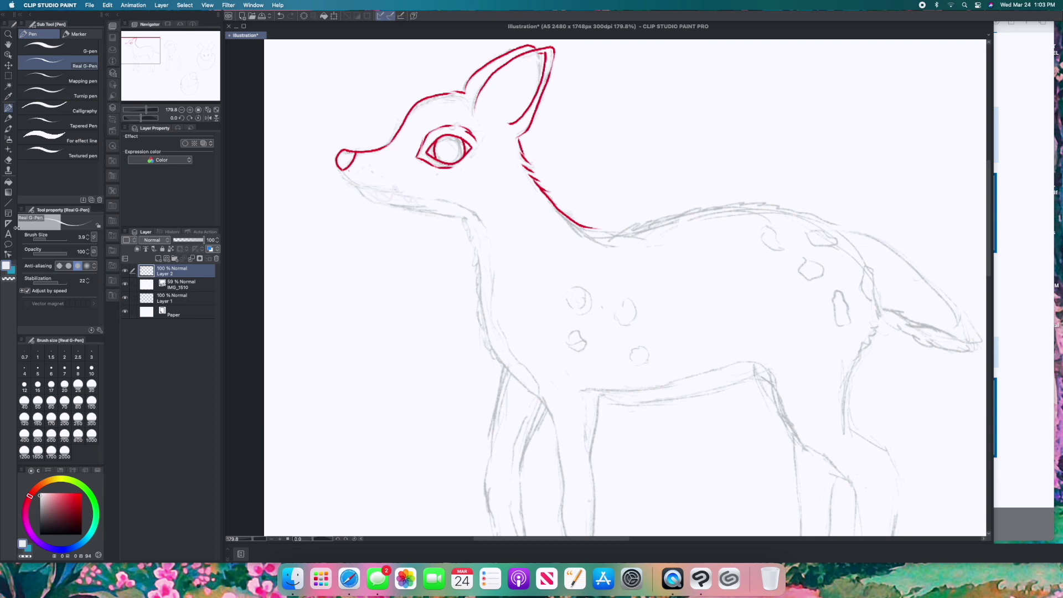
{"action": "left_click", "coordinate": [343, 169], "text": "alt"}
{"action": "mouse_move", "coordinate": [358, 184]}
{"action": "left_mouse_down"}
{"action": "mouse_move", "coordinate": [450, 223]}
{"action": "mouse_move", "coordinate": [479, 252]}
{"action": "left_mouse_up"}
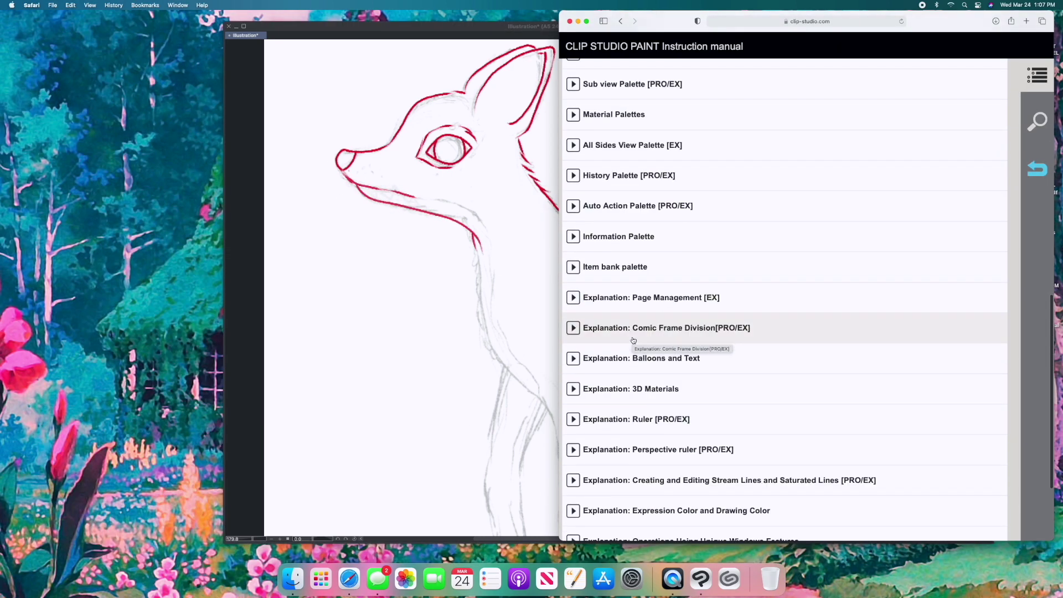
- Search the instruction manual in Safari for "rotate", read the canvas and view rotation articles, and return to the drawing
{"action": "type", "text": "rotate"}
{"action": "key", "text": "Return"}
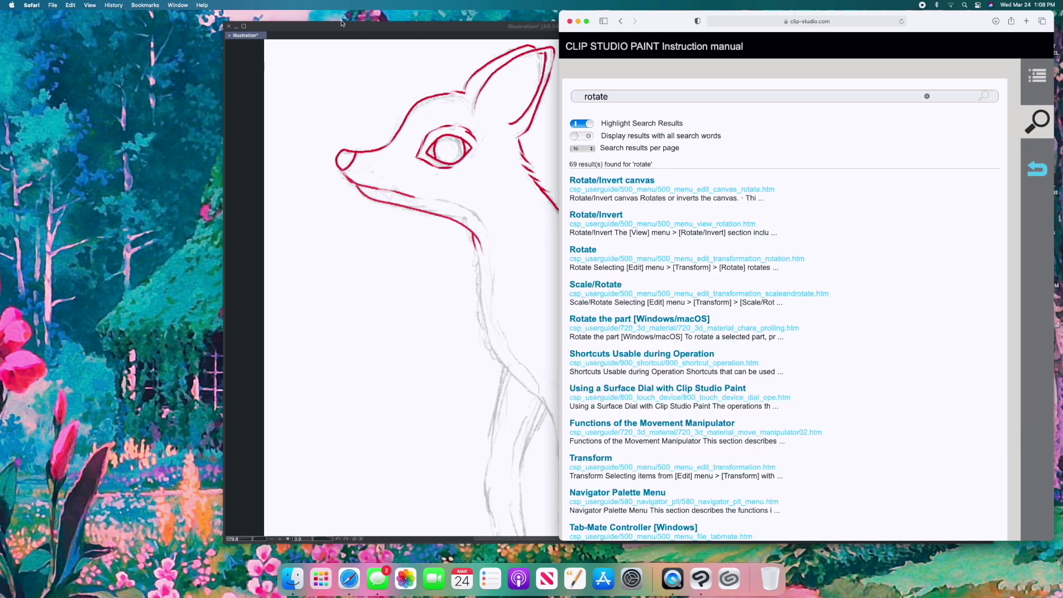
{"action": "left_click", "coordinate": [602, 185]}
{"action": "scroll", "coordinate": [602, 184], "scroll_direction": "down", "scroll_amount": 5}
{"action": "key", "text": "super+bracketleft"}
{"action": "left_click", "coordinate": [594, 217]}
{"action": "left_click", "coordinate": [435, 259]}
- Rotate the canvas view by 90 degrees and try the 180-degree rotation
{"action": "left_click", "coordinate": [207, 5]}
{"action": "mouse_move", "coordinate": [209, 18]}
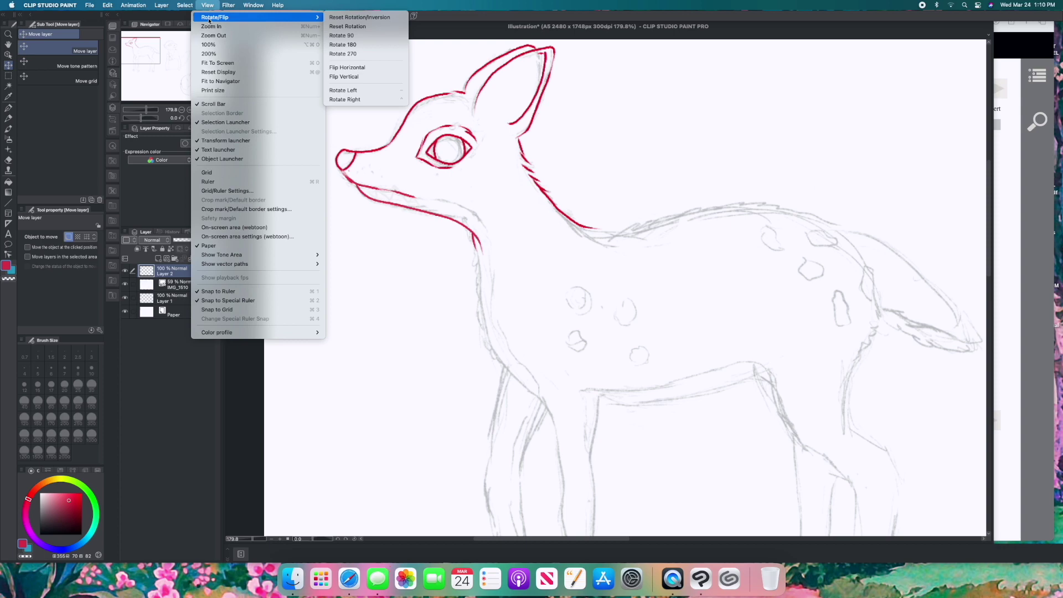
{"action": "left_click", "coordinate": [342, 36]}
{"action": "left_click", "coordinate": [207, 5]}
{"action": "mouse_move", "coordinate": [214, 17]}
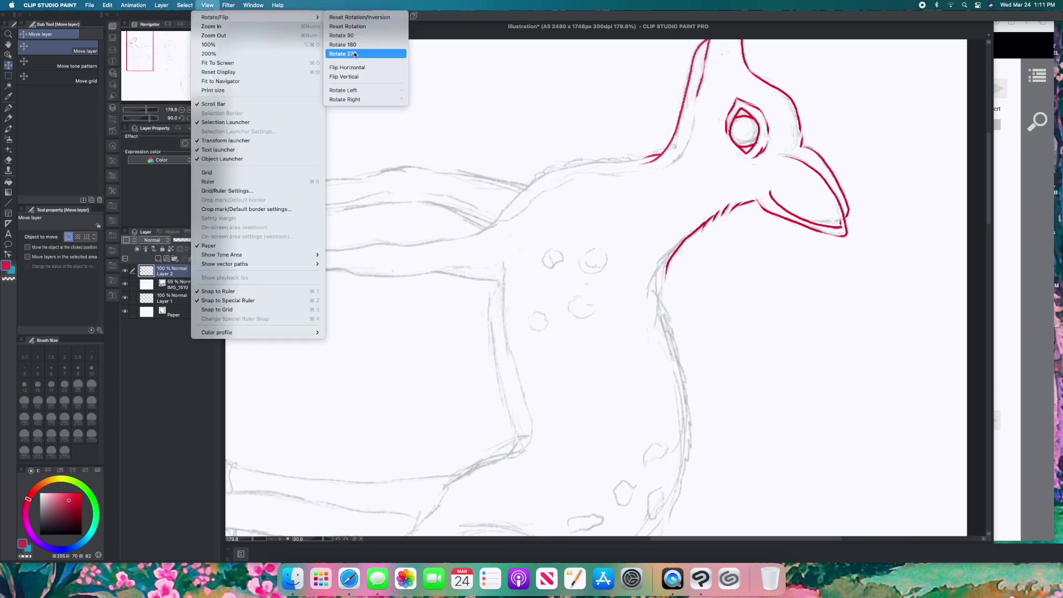
{"action": "left_click", "coordinate": [343, 45]}
- Trace the fawn's back, tail, rump and upper hind leg in red with the Real G-Pen
{"action": "key", "text": "p"}
{"action": "key", "text": "ctrl+plus"}
{"action": "scroll", "coordinate": [605, 288], "scroll_direction": "right", "scroll_amount": 5}
{"action": "scroll", "coordinate": [605, 288], "scroll_direction": "down", "scroll_amount": 2}
{"action": "left_click_drag", "start_coordinate": [495, 190], "coordinate": [501, 269]}
{"action": "left_click_drag", "start_coordinate": [443, 287], "coordinate": [501, 271]}
{"action": "mouse_move", "coordinate": [471, 314]}
{"action": "left_mouse_down"}
{"action": "mouse_move", "coordinate": [612, 249]}
{"action": "mouse_move", "coordinate": [637, 418]}
{"action": "left_mouse_up"}
- Turn the canvas view to 90 degrees and trace the fawn's belly end, chest and shoulder spots in red
{"action": "left_click", "coordinate": [207, 5]}
{"action": "left_click", "coordinate": [232, 17]}
{"action": "scroll", "coordinate": [606, 287], "scroll_direction": "up", "scroll_amount": 2}
{"action": "left_click_drag", "start_coordinate": [651, 388], "coordinate": [636, 418]}
{"action": "left_click_drag", "start_coordinate": [784, 88], "coordinate": [606, 166]}
{"action": "mouse_move", "coordinate": [831, 47]}
{"action": "left_mouse_down"}
{"action": "mouse_move", "coordinate": [791, 99]}
{"action": "mouse_move", "coordinate": [601, 172]}
{"action": "left_mouse_up"}
{"action": "left_click_drag", "start_coordinate": [667, 206], "coordinate": [667, 205]}
{"action": "left_click_drag", "start_coordinate": [723, 191], "coordinate": [720, 192]}
{"action": "left_click_drag", "start_coordinate": [656, 260], "coordinate": [699, 248]}
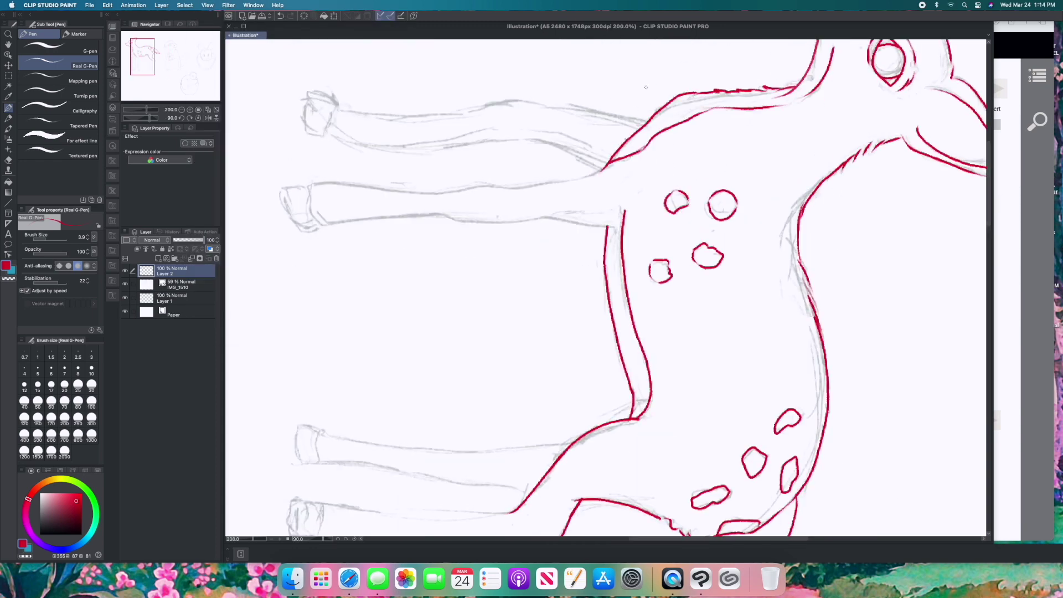
- Reset the view rotation and trace the upper part of the fawn's front legs in red
{"action": "left_click", "coordinate": [207, 5]}
{"action": "left_click", "coordinate": [233, 17]}
{"action": "left_click_drag", "start_coordinate": [433, 332], "coordinate": [431, 429]}
{"action": "left_click_drag", "start_coordinate": [490, 293], "coordinate": [459, 360]}
{"action": "left_click_drag", "start_coordinate": [489, 293], "coordinate": [507, 429]}
{"action": "left_click_drag", "start_coordinate": [546, 274], "coordinate": [535, 352]}
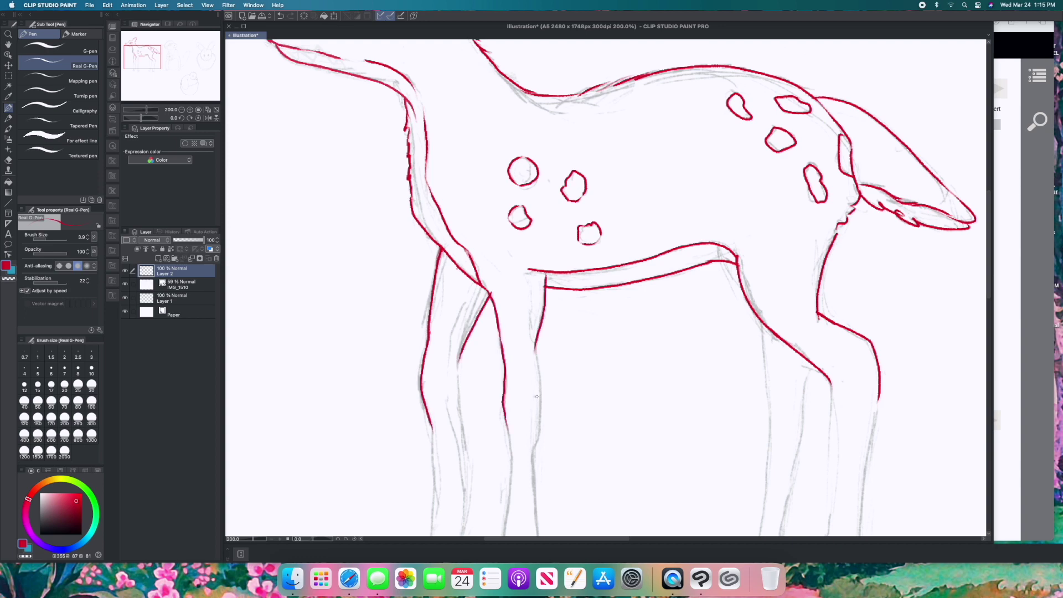
- Trace the lower part of both front legs and their hooves in red
{"action": "scroll", "coordinate": [537, 397], "scroll_direction": "down", "scroll_amount": 3}
{"action": "scroll", "coordinate": [553, 388], "scroll_direction": "up", "scroll_amount": 3}
{"action": "left_click_drag", "start_coordinate": [554, 72], "coordinate": [535, 321]}
{"action": "left_click_drag", "start_coordinate": [513, 155], "coordinate": [506, 308]}
{"action": "left_click_drag", "start_coordinate": [506, 307], "coordinate": [537, 321]}
{"action": "mouse_move", "coordinate": [595, 141]}
{"action": "left_mouse_down"}
{"action": "mouse_move", "coordinate": [603, 231]}
{"action": "mouse_move", "coordinate": [591, 338]}
{"action": "left_mouse_up"}
{"action": "left_click_drag", "start_coordinate": [635, 172], "coordinate": [638, 325]}
{"action": "left_click_drag", "start_coordinate": [595, 340], "coordinate": [646, 331]}
- Trace the lower hind legs and their hooves in red
{"action": "scroll", "coordinate": [609, 277], "scroll_direction": "right", "scroll_amount": 5}
{"action": "left_click_drag", "start_coordinate": [717, 108], "coordinate": [709, 321]}
{"action": "mouse_move", "coordinate": [775, 114]}
{"action": "left_mouse_down"}
{"action": "mouse_move", "coordinate": [750, 326]}
{"action": "mouse_move", "coordinate": [714, 360]}
{"action": "left_mouse_up"}
{"action": "left_click_drag", "start_coordinate": [692, 83], "coordinate": [661, 330]}
{"action": "left_click_drag", "start_coordinate": [645, 47], "coordinate": [628, 324]}
{"action": "left_click_drag", "start_coordinate": [626, 326], "coordinate": [662, 351]}
{"action": "scroll", "coordinate": [698, 172], "scroll_direction": "down", "scroll_amount": 3}
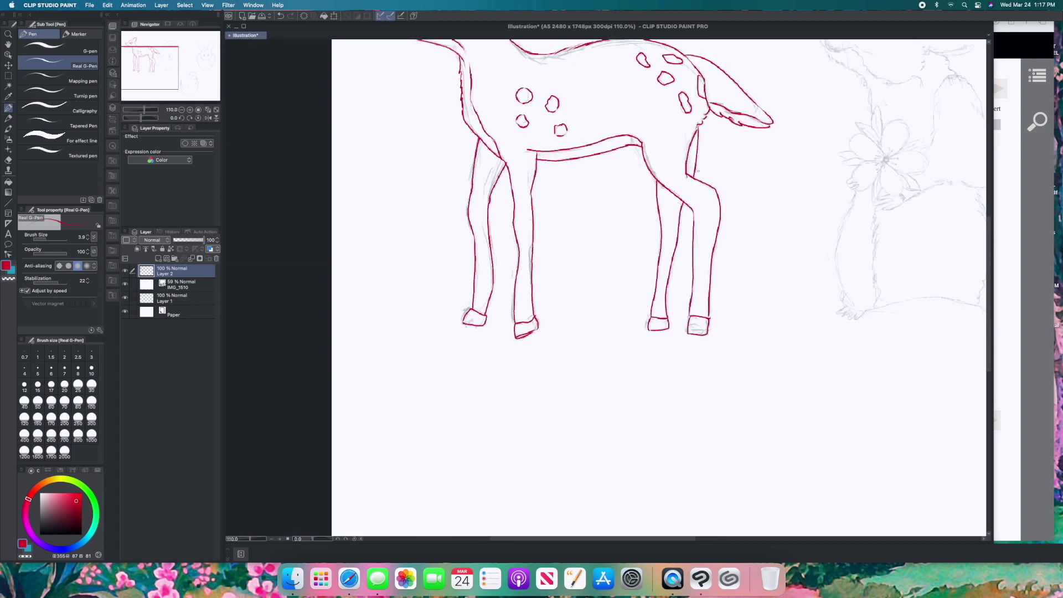
- Switch to the instruction manual in Safari, page back through the Select Menu articles around Quick Mask, open its search, and return to the drawing
{"action": "scroll", "coordinate": [659, 287], "scroll_direction": "up", "scroll_amount": 3}
{"action": "key", "text": "super+Tab"}
{"action": "left_click", "coordinate": [569, 88]}
{"action": "left_click", "coordinate": [569, 89]}
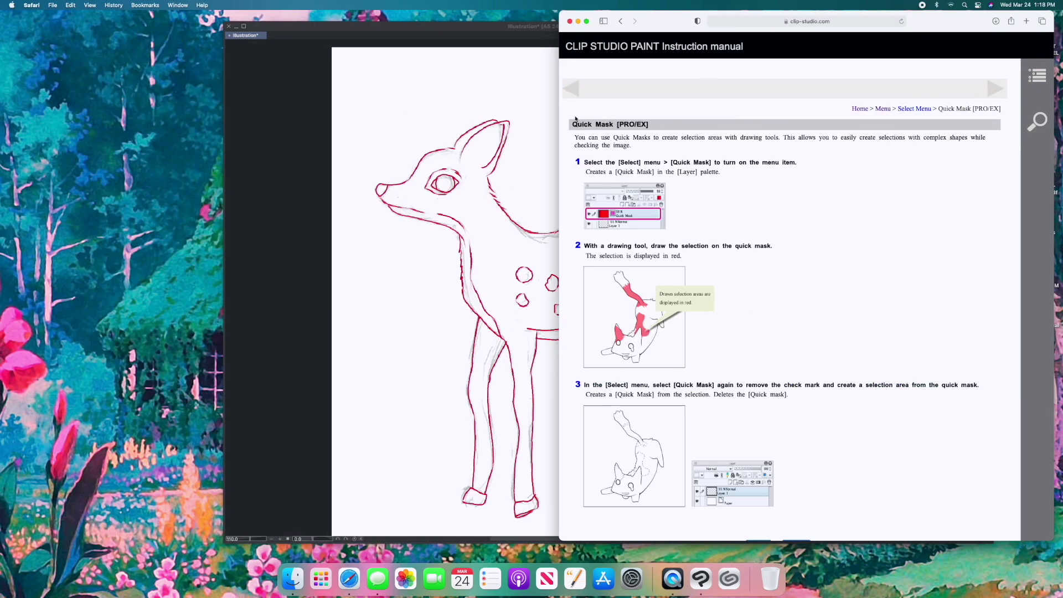
{"action": "left_click", "coordinate": [572, 87]}
{"action": "left_click", "coordinate": [573, 87]}
{"action": "left_click", "coordinate": [885, 109]}
{"action": "left_click", "coordinate": [1037, 120]}
{"action": "key", "text": "super+Tab"}
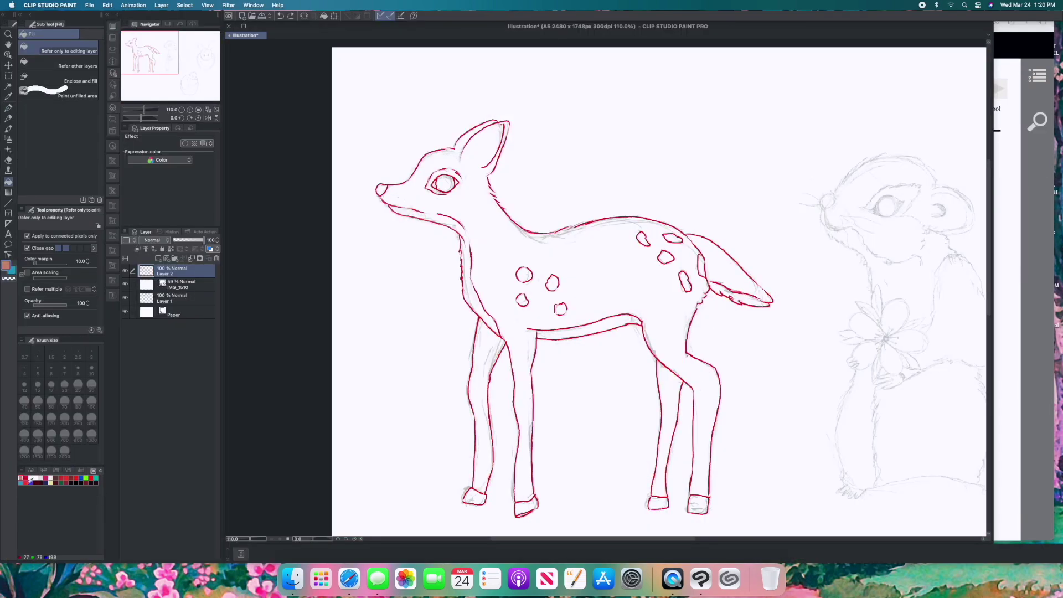
- Try filling the fawn's body brown on the line art layer and painting over the gap along its back
{"action": "key", "text": "p"}
{"action": "scroll", "coordinate": [640, 501], "scroll_direction": "up", "scroll_amount": 5}
{"action": "scroll", "coordinate": [640, 501], "scroll_direction": "down", "scroll_amount": 3}
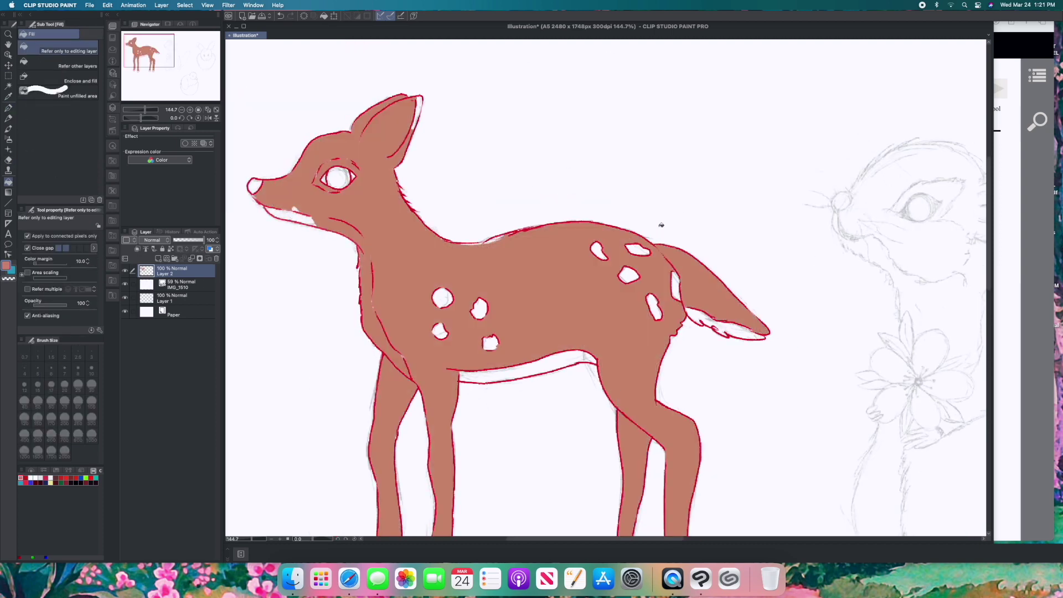
{"action": "key", "text": "b"}
{"action": "left_click_drag", "start_coordinate": [472, 252], "coordinate": [512, 237]}
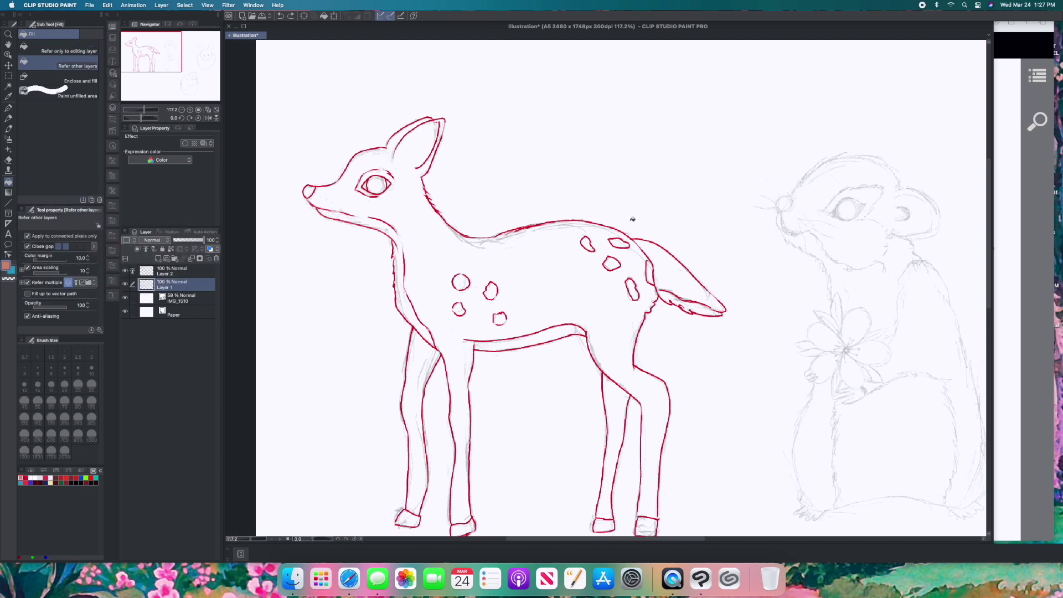
- Fill the fawn's body, ear and front leg brown on Layer 1 with the Refer other layers fill
{"action": "left_click", "coordinate": [526, 277]}
{"action": "left_click", "coordinate": [426, 346]}
{"action": "key", "text": "ctrl+z"}
{"action": "left_click", "coordinate": [435, 136]}
{"action": "left_click", "coordinate": [426, 346]}
- Fill the fawn's pupil, nose and hooves with black
{"action": "left_click", "coordinate": [20, 477]}
{"action": "left_click", "coordinate": [377, 184]}
{"action": "left_click", "coordinate": [407, 519]}
{"action": "left_click", "coordinate": [463, 526]}
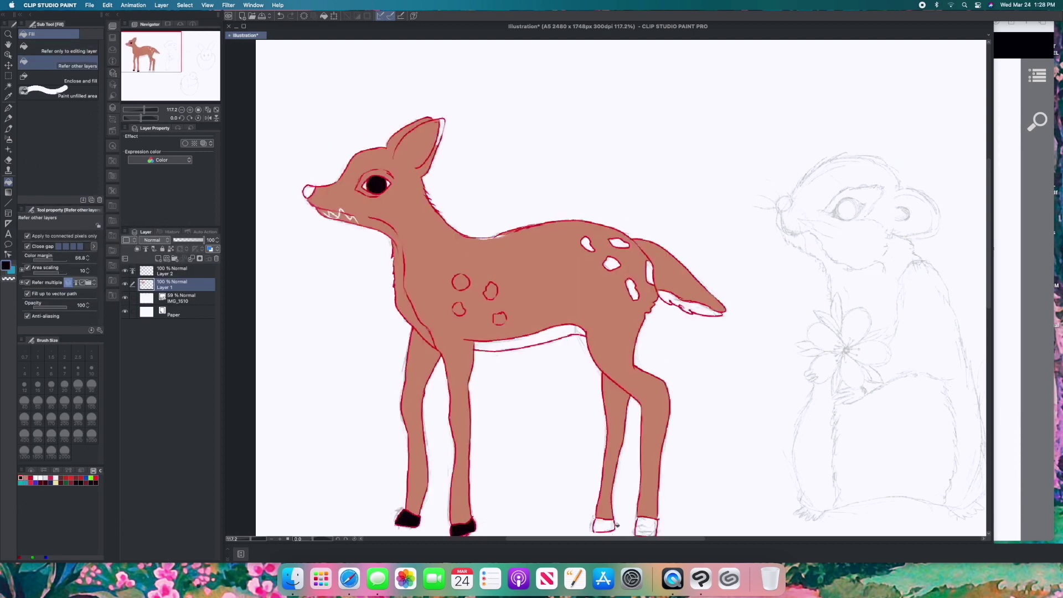
- Paint the fawn's shoulder spots white with the Smooth brush at size 11.8
{"action": "scroll", "coordinate": [620, 277], "scroll_direction": "up", "scroll_amount": 3}
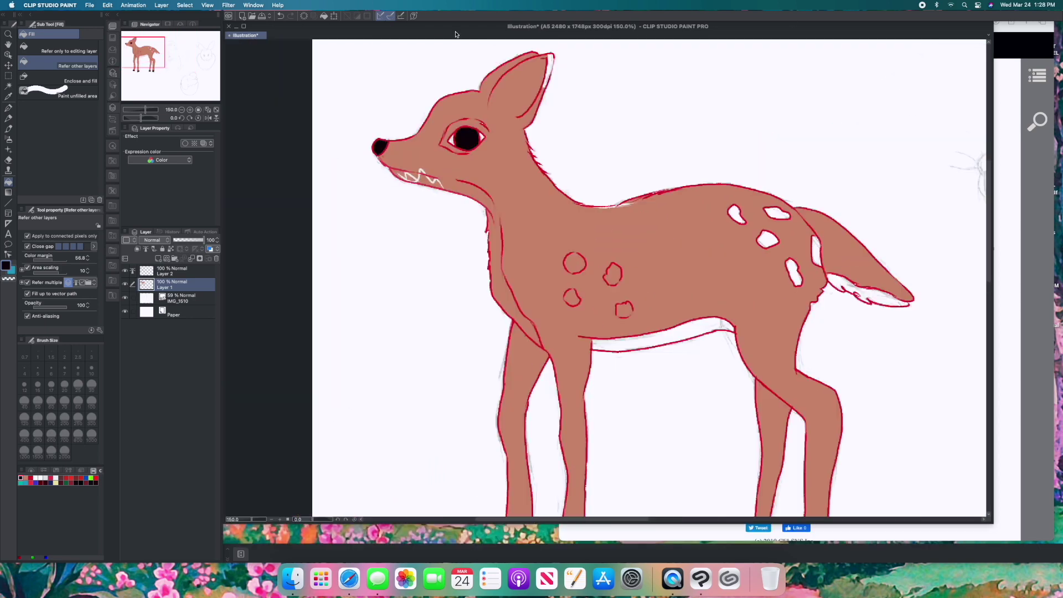
{"action": "key", "text": "b"}
{"action": "left_click_drag", "start_coordinate": [47, 239], "coordinate": [56, 239]}
{"action": "left_click", "coordinate": [29, 477]}
{"action": "mouse_move", "coordinate": [610, 276]}
{"action": "left_mouse_down"}
{"action": "mouse_move", "coordinate": [624, 307]}
{"action": "mouse_move", "coordinate": [579, 268]}
{"action": "left_mouse_up"}
{"action": "left_click_drag", "start_coordinate": [568, 294], "coordinate": [577, 302]}
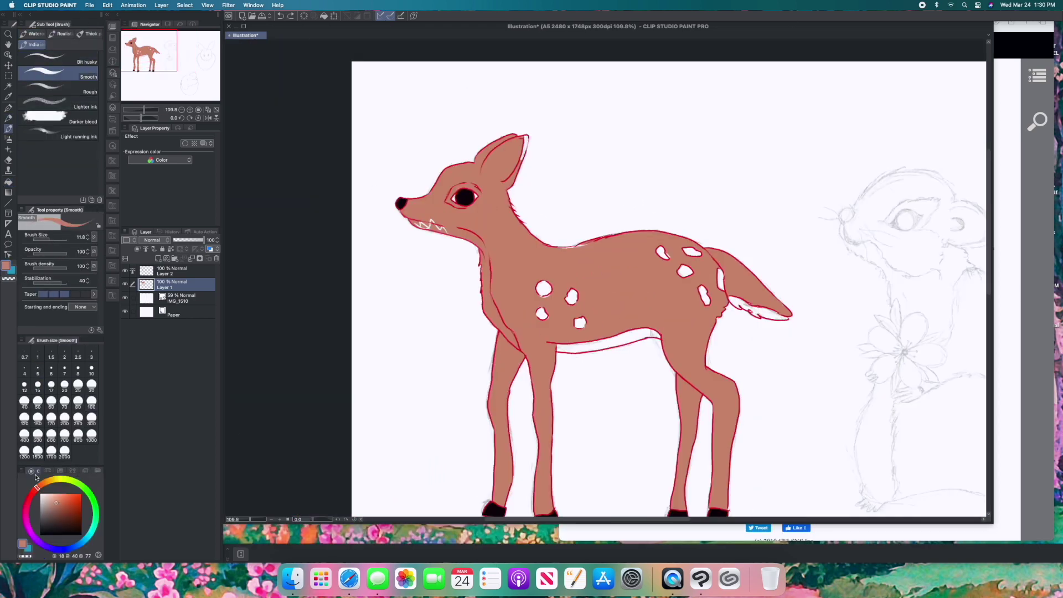
- Color the strip under the fawn's belly a pale greyish pink
{"action": "scroll", "coordinate": [671, 305], "scroll_direction": "up", "scroll_amount": 3}
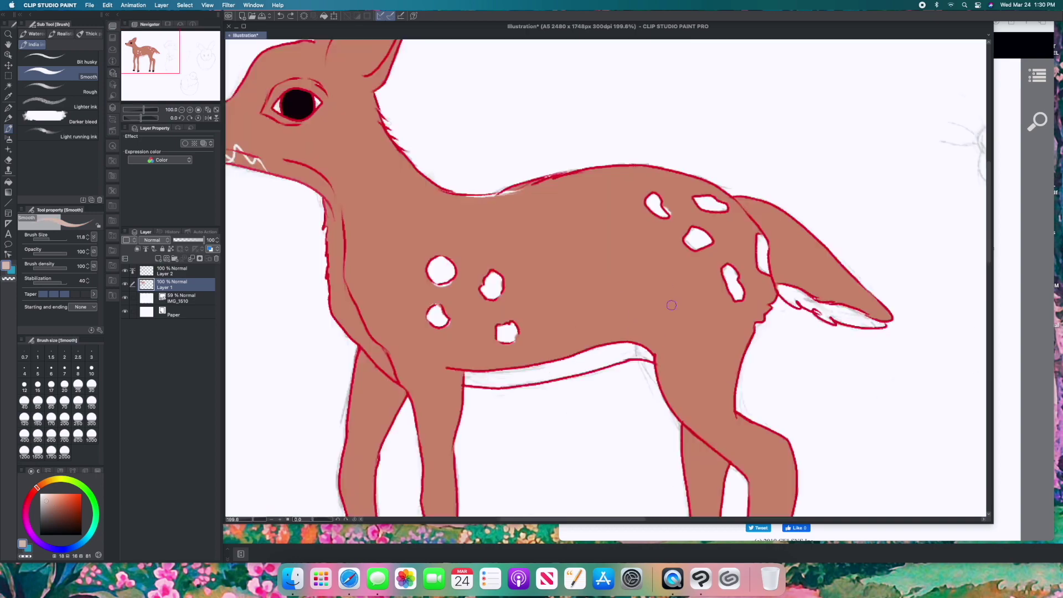
{"action": "scroll", "coordinate": [671, 305], "scroll_direction": "up", "scroll_amount": 3}
{"action": "left_click_drag", "start_coordinate": [355, 420], "coordinate": [598, 395]}
{"action": "key", "text": "g"}
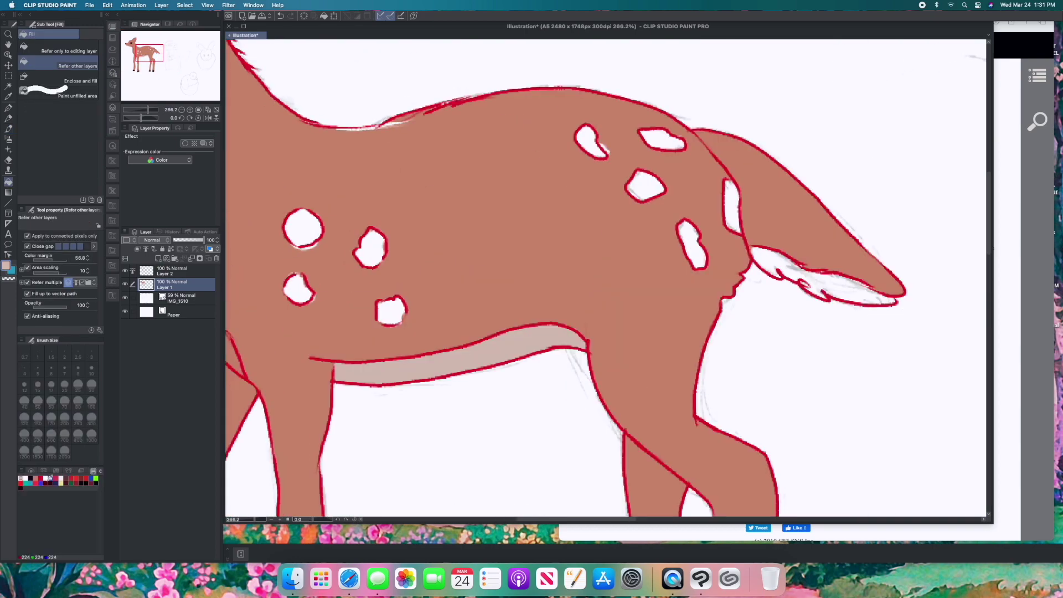
- Erase part of the fawn's red mouth line on Layer 2 with the Hard eraser at size 6
{"action": "key", "text": "b"}
{"action": "left_click", "coordinate": [87, 76]}
{"action": "key", "text": "ctrl+equal"}
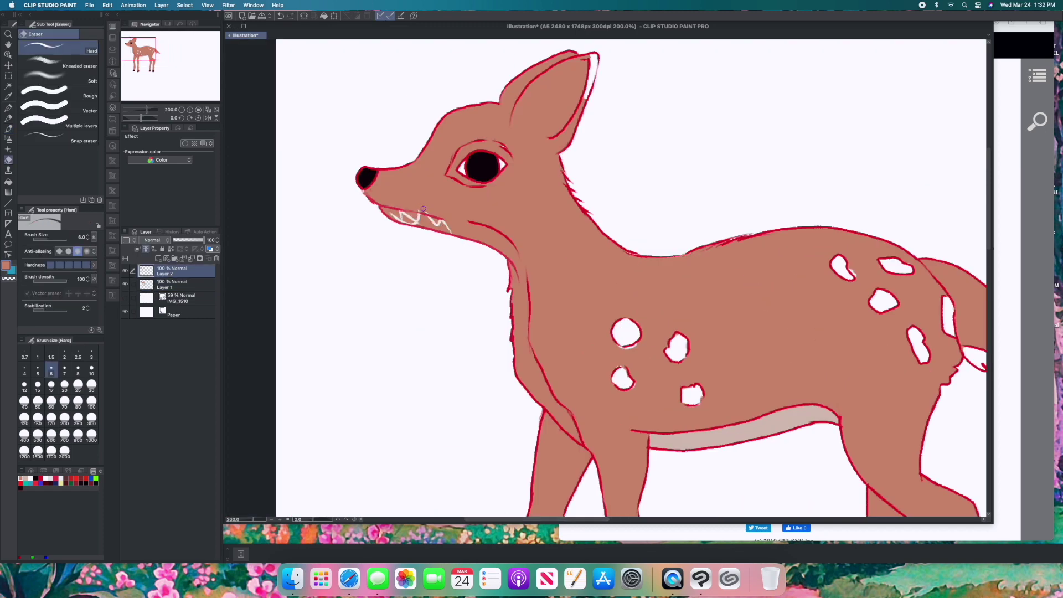
{"action": "left_click_drag", "start_coordinate": [449, 224], "coordinate": [399, 214]}
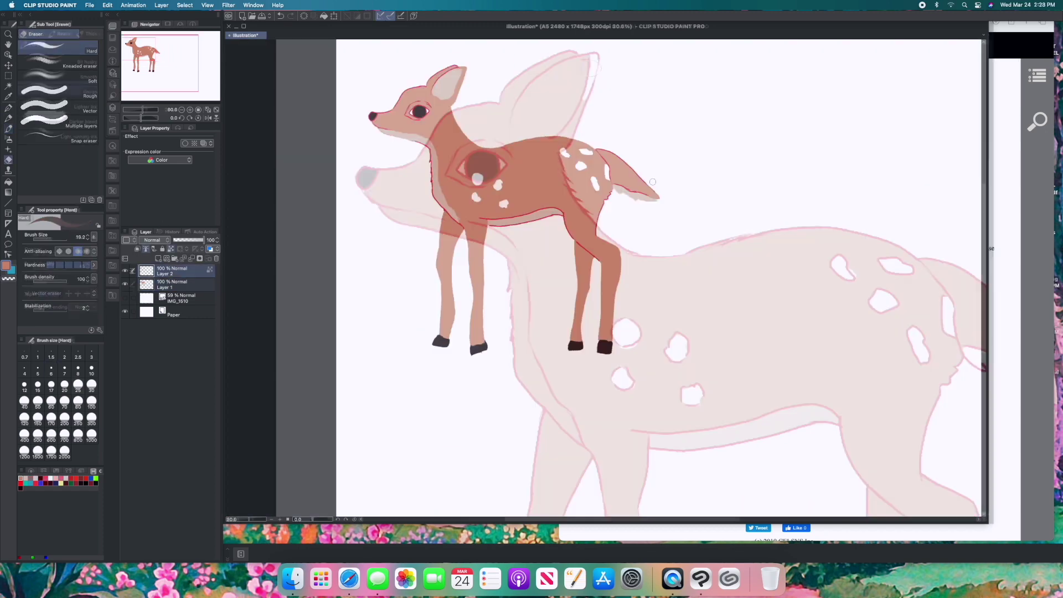
- Erase the red outline along the fawn's belly on Layer 2 with the Hard eraser at size 19.2
{"action": "scroll", "coordinate": [809, 221], "scroll_direction": "up", "scroll_amount": 3}
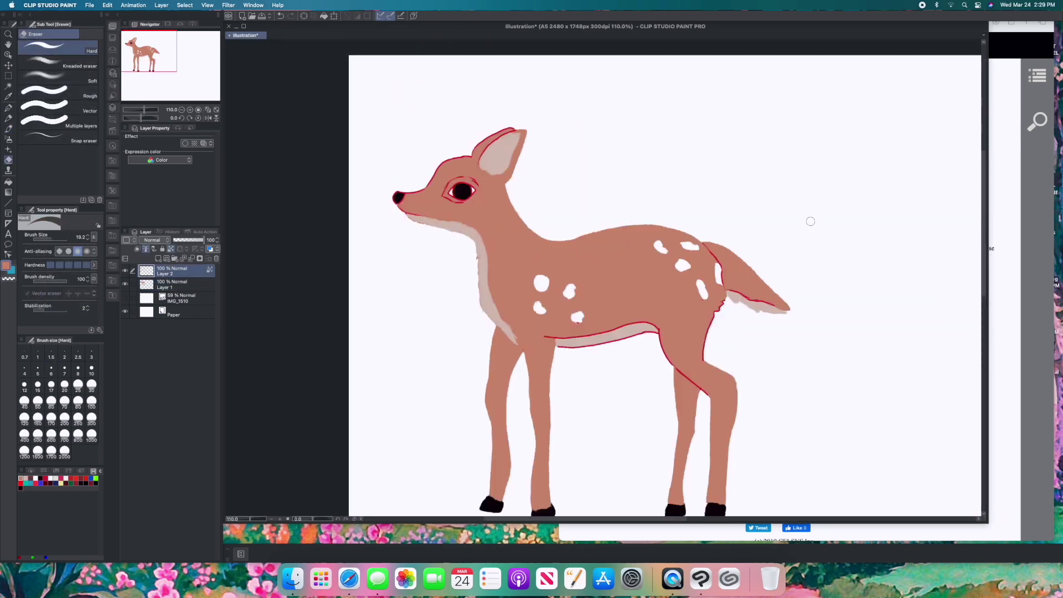
{"action": "left_click_drag", "start_coordinate": [563, 336], "coordinate": [658, 330]}
{"action": "scroll", "coordinate": [721, 279], "scroll_direction": "up", "scroll_amount": 3}
- Touch up the fawn's painted edges on Layer 1 with the Smooth brush at size 5.7, sampling the color from its chest
{"action": "key", "text": "alt+bracketleft"}
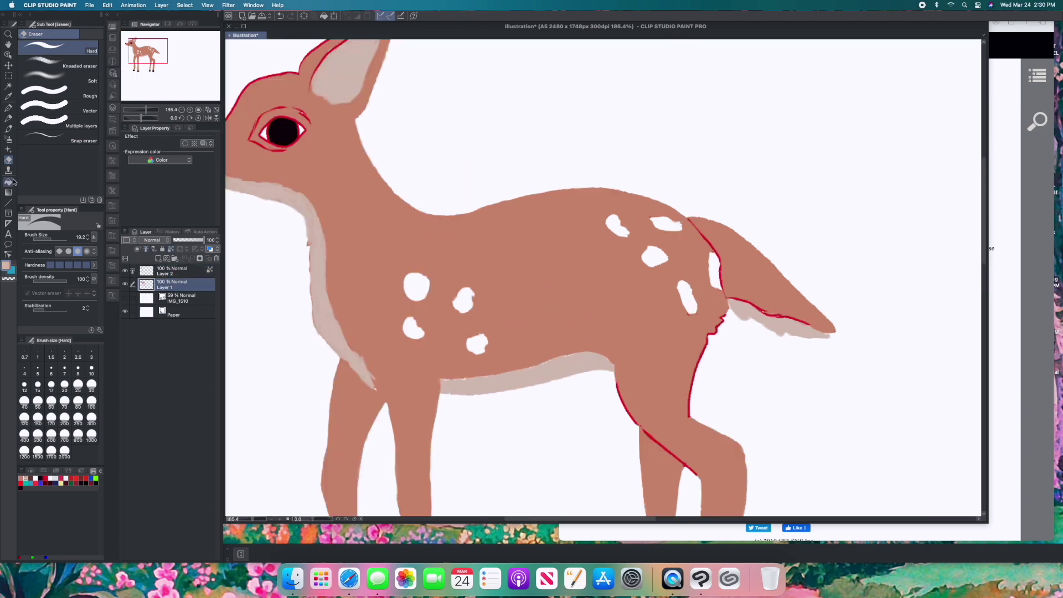
{"action": "key", "text": "b"}
{"action": "scroll", "coordinate": [367, 372], "scroll_direction": "down", "scroll_amount": 2}
{"action": "scroll", "coordinate": [485, 208], "scroll_direction": "up", "scroll_amount": 1}
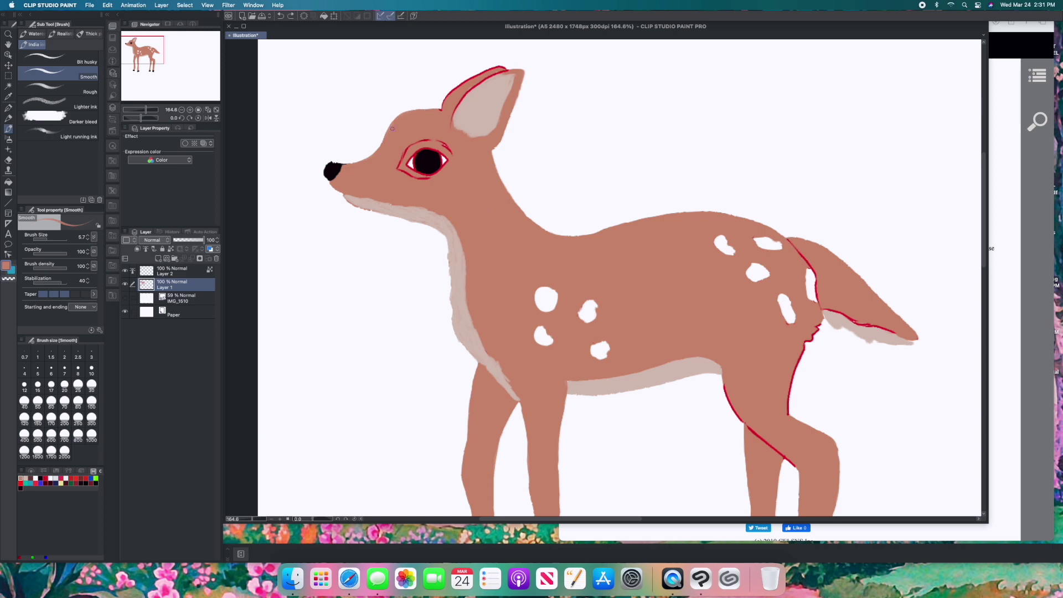
{"action": "left_click", "coordinate": [500, 363], "text": "alt"}
{"action": "scroll", "coordinate": [687, 234], "scroll_direction": "down", "scroll_amount": 2}
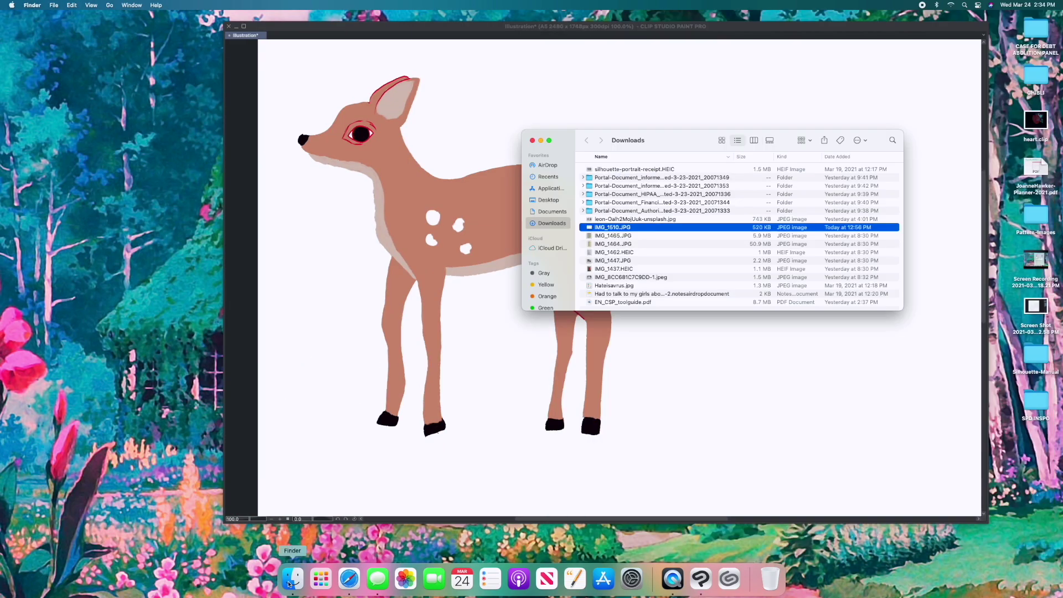
- Open EN_CSP_toolguide.pdf from the Downloads folder and look through the tool settings up to the Anti-overflow section
{"action": "double_click", "coordinate": [611, 303]}
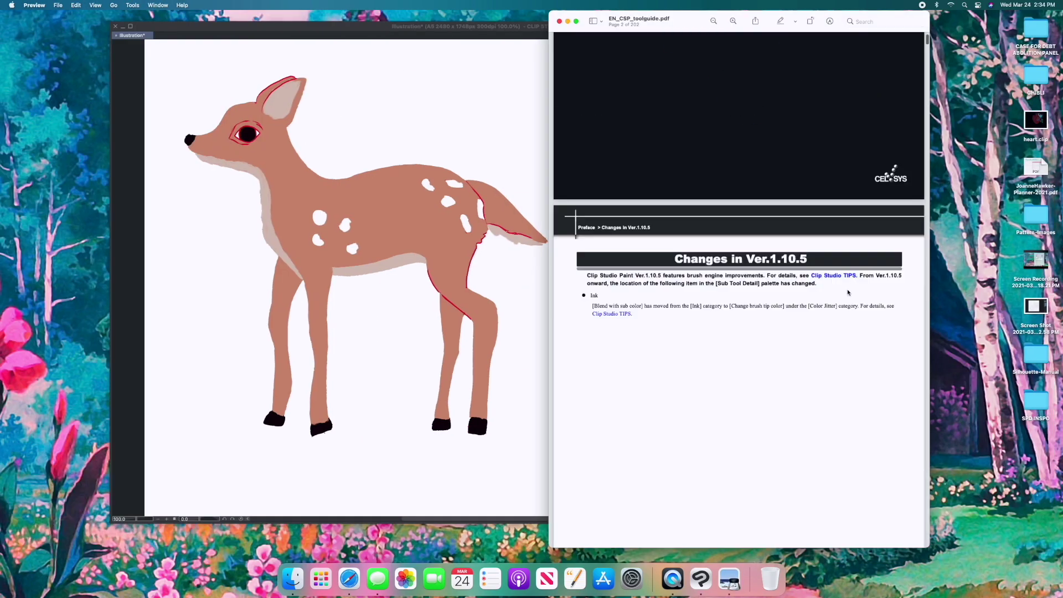
{"action": "scroll", "coordinate": [848, 397], "scroll_direction": "down", "scroll_amount": 20}
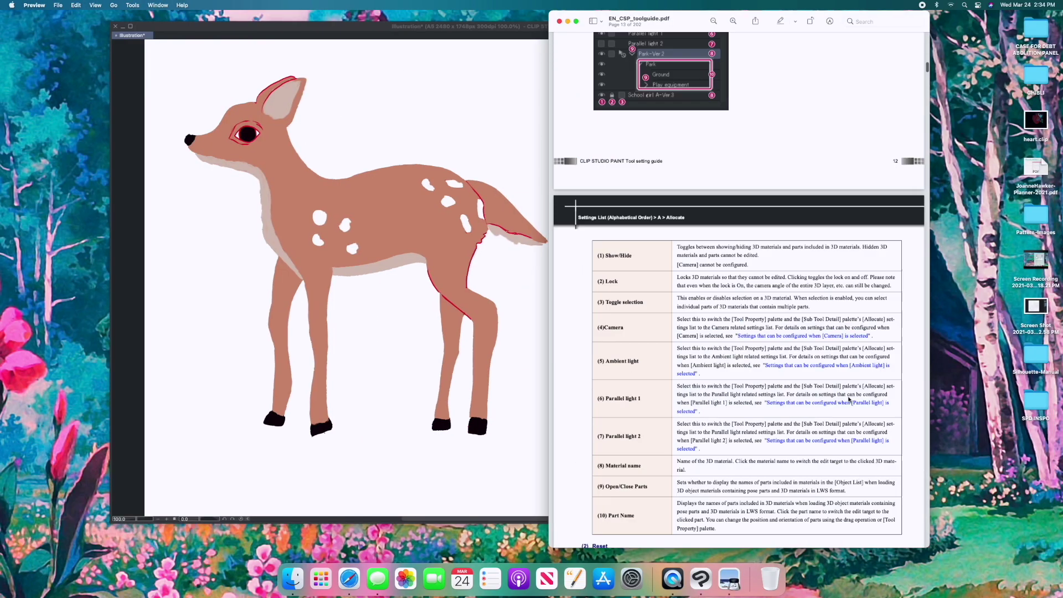
{"action": "scroll", "coordinate": [849, 398], "scroll_direction": "down", "scroll_amount": 15}
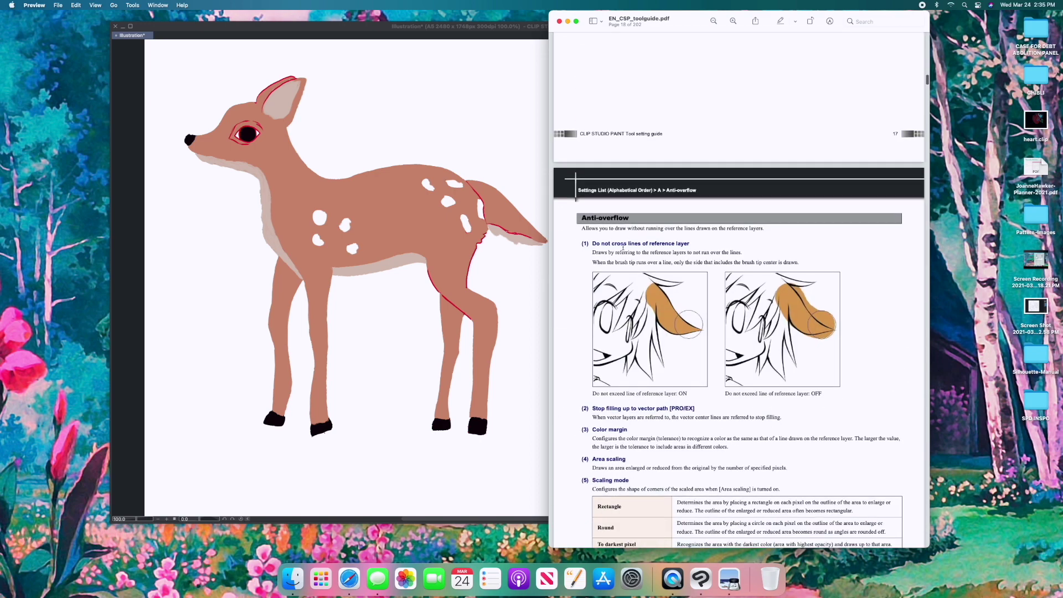
{"action": "scroll", "coordinate": [619, 282], "scroll_direction": "down", "scroll_amount": 2}
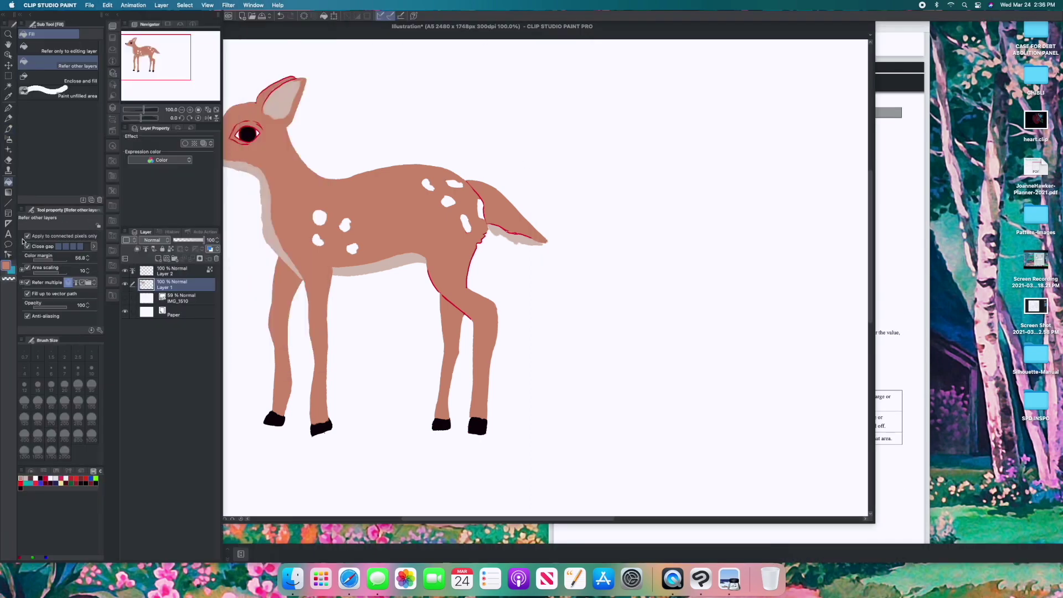
- Switch back to Clip Studio Paint and erase the red line along the underside of the fawn's tail on Layer 2
{"action": "scroll", "coordinate": [388, 249], "scroll_direction": "up", "scroll_amount": 2}
{"action": "key", "text": "e"}
{"action": "left_click", "coordinate": [171, 271]}
{"action": "left_click_drag", "start_coordinate": [501, 235], "coordinate": [543, 243]}
- Touch up the color along the fawn's head and tail edges on Layer 1 with the Smooth brush at size 5.7
{"action": "scroll", "coordinate": [543, 243], "scroll_direction": "up", "scroll_amount": 5}
{"action": "scroll", "coordinate": [543, 243], "scroll_direction": "up", "scroll_amount": 6}
{"action": "key", "text": "b"}
{"action": "key", "text": "alt+["}
{"action": "key", "text": "]"}
{"action": "key", "text": "]"}
{"action": "key", "text": "]"}
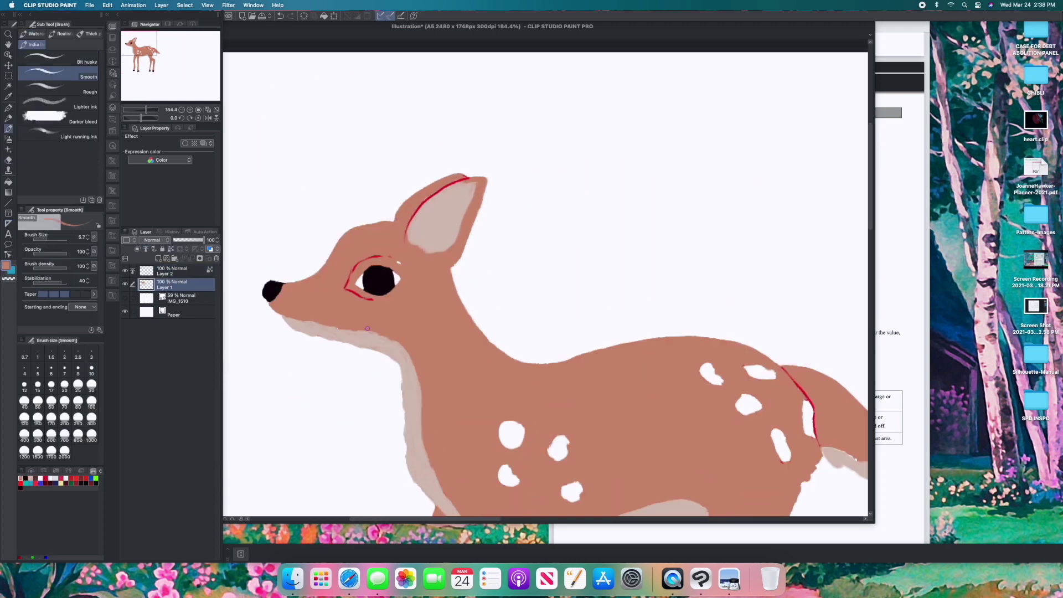
{"action": "scroll", "coordinate": [624, 389], "scroll_direction": "down", "scroll_amount": 6}
{"action": "scroll", "coordinate": [722, 369], "scroll_direction": "up", "scroll_amount": 2}
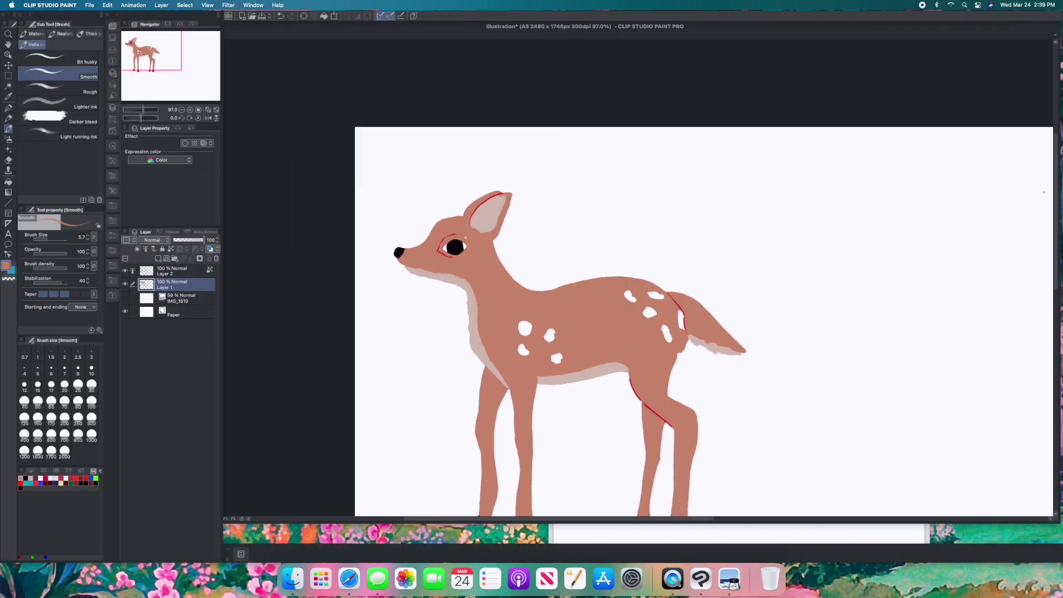
- Add a new layer above Layer 1, clip it to the layer below, and set it to Multiply at 58% opacity
{"action": "scroll", "coordinate": [556, 179], "scroll_direction": "up", "scroll_amount": 6}
{"action": "left_click", "coordinate": [159, 259]}
{"action": "left_click", "coordinate": [137, 249]}
{"action": "left_click", "coordinate": [149, 266]}
{"action": "left_click", "coordinate": [191, 240]}
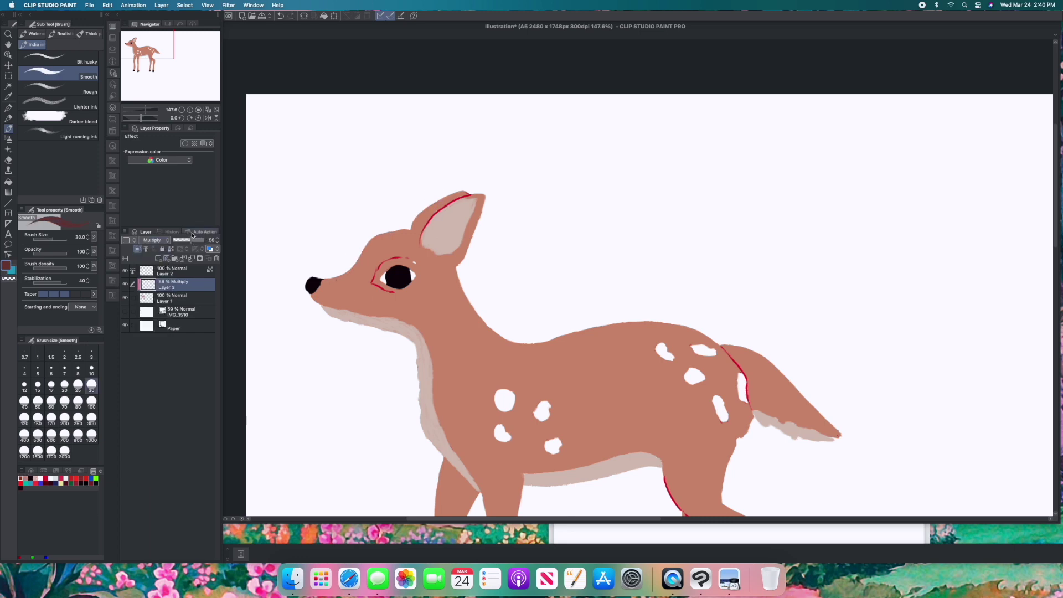
- Shade the far hind leg, the top of the far front leg and the tail base on Layer 3 with the Rough pencil at size 17
{"action": "left_click", "coordinate": [32, 471]}
{"action": "scroll", "coordinate": [613, 488], "scroll_direction": "down", "scroll_amount": 4}
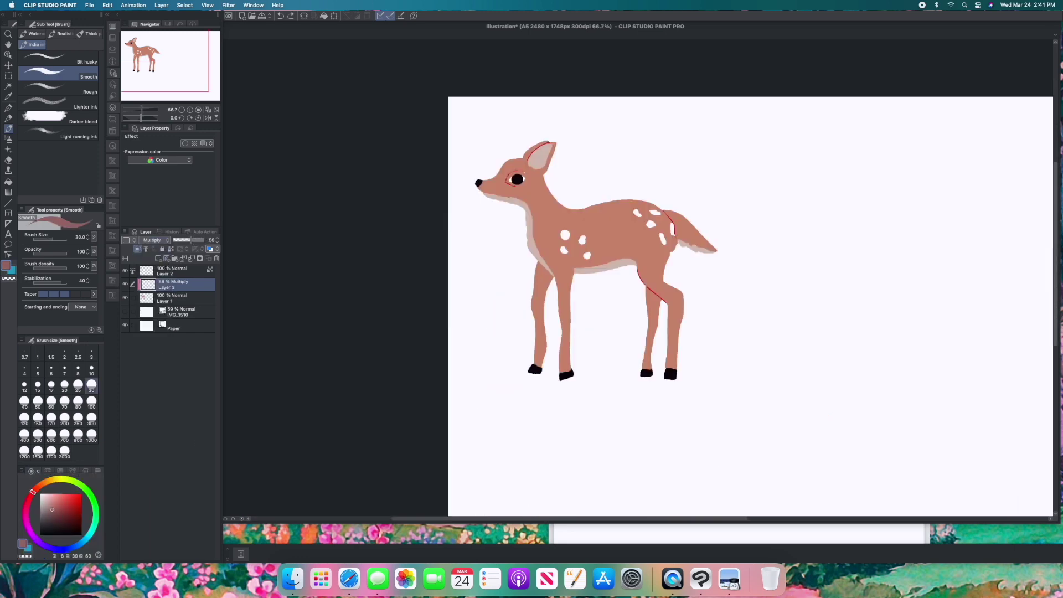
{"action": "scroll", "coordinate": [563, 204], "scroll_direction": "up", "scroll_amount": 3}
{"action": "scroll", "coordinate": [563, 205], "scroll_direction": "down", "scroll_amount": 2}
{"action": "scroll", "coordinate": [563, 204], "scroll_direction": "up", "scroll_amount": 2}
{"action": "left_click", "coordinate": [88, 34]}
{"action": "key", "text": "p"}
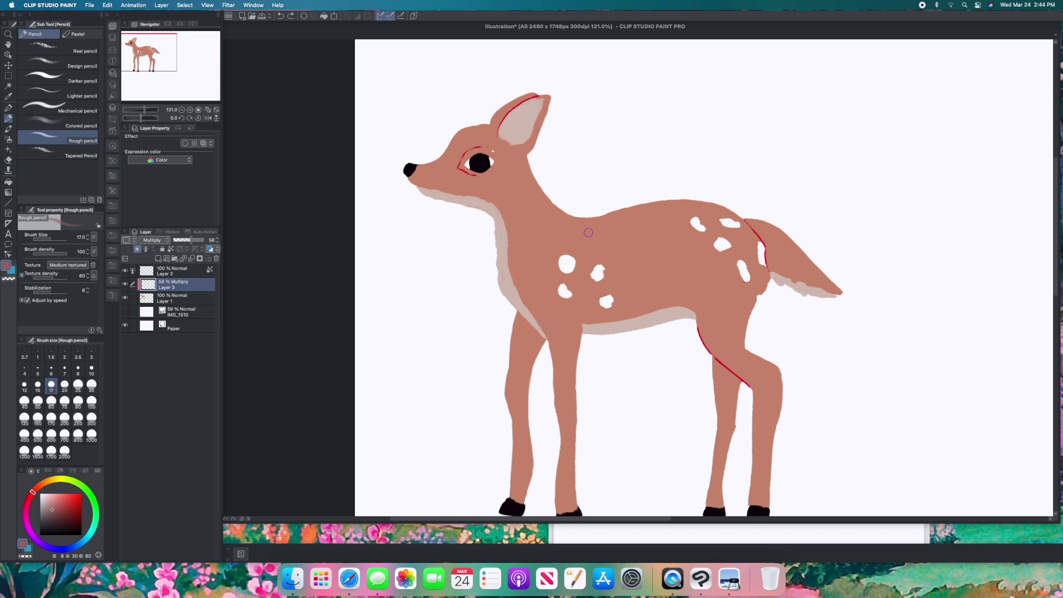
{"action": "scroll", "coordinate": [739, 380], "scroll_direction": "down", "scroll_amount": 1}
{"action": "mouse_move", "coordinate": [725, 363]}
{"action": "left_mouse_down"}
{"action": "mouse_move", "coordinate": [730, 403]}
{"action": "mouse_move", "coordinate": [714, 501]}
{"action": "left_mouse_up"}
{"action": "left_click_drag", "start_coordinate": [530, 315], "coordinate": [558, 348]}
{"action": "key", "text": "e"}
{"action": "key", "text": "p"}
{"action": "left_click_drag", "start_coordinate": [745, 231], "coordinate": [763, 275]}
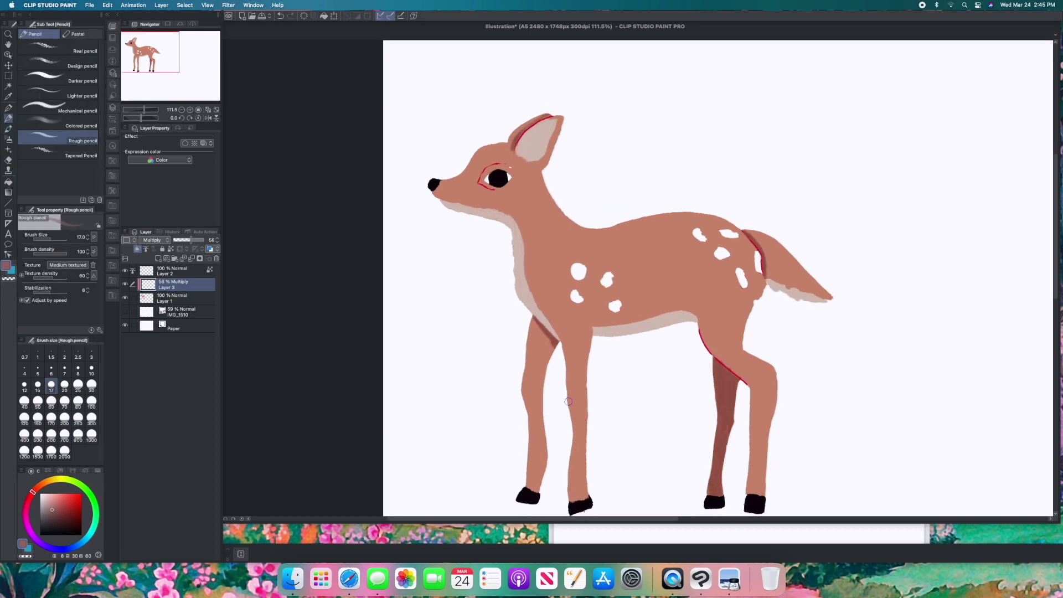
- Erase the red ear, tail and hind leg lines on Layer 2, and touch up the hind leg joint on Layer 1 with the Smooth brush
{"action": "left_click", "coordinate": [171, 271]}
{"action": "key", "text": "e"}
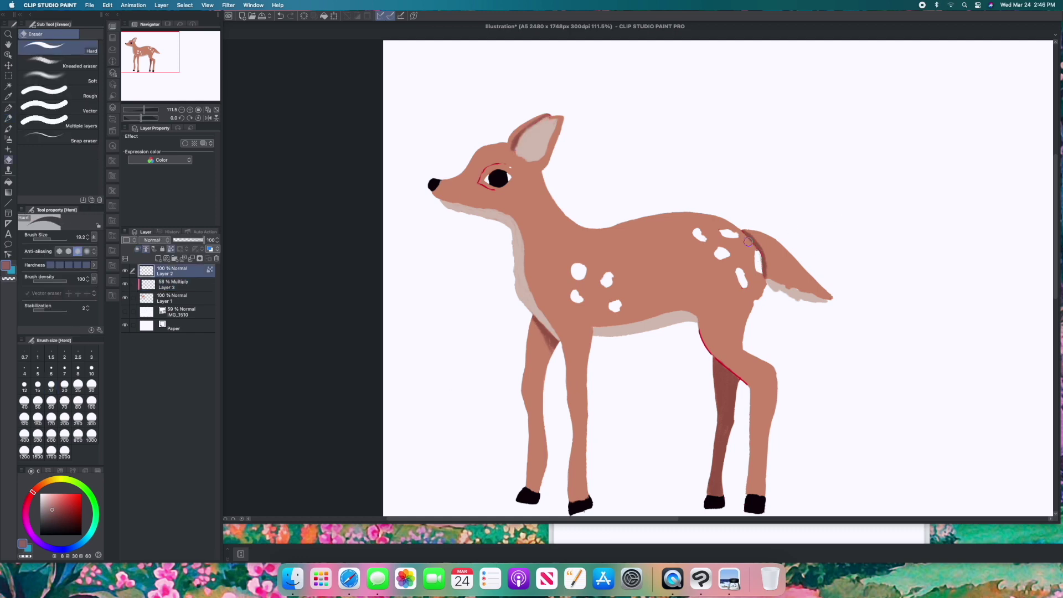
{"action": "left_click", "coordinate": [714, 353], "text": "ctrl+shift"}
{"action": "key", "text": "b"}
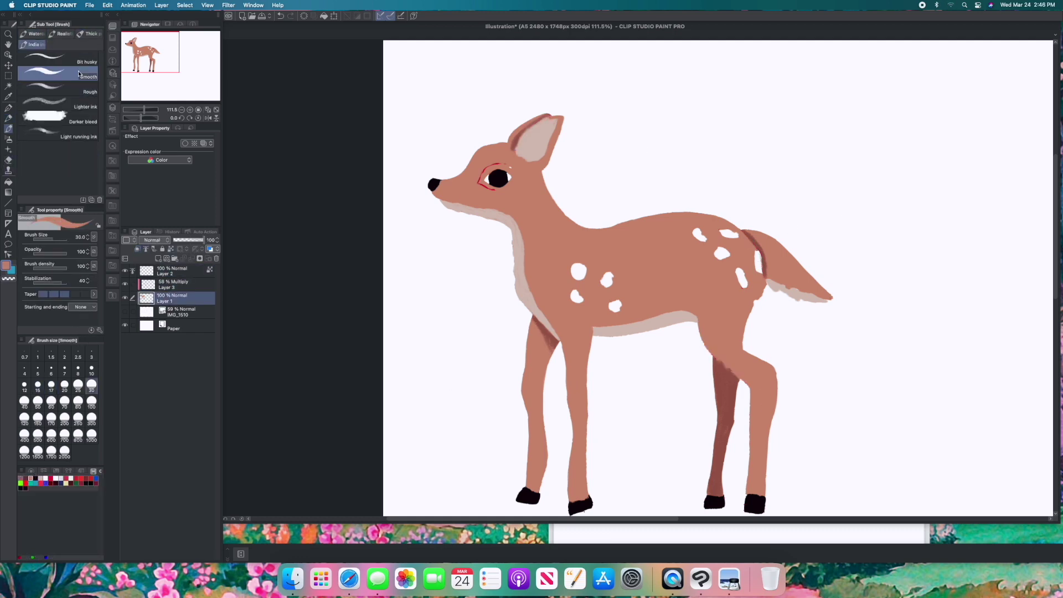
{"action": "left_click_drag", "start_coordinate": [713, 353], "coordinate": [729, 367]}
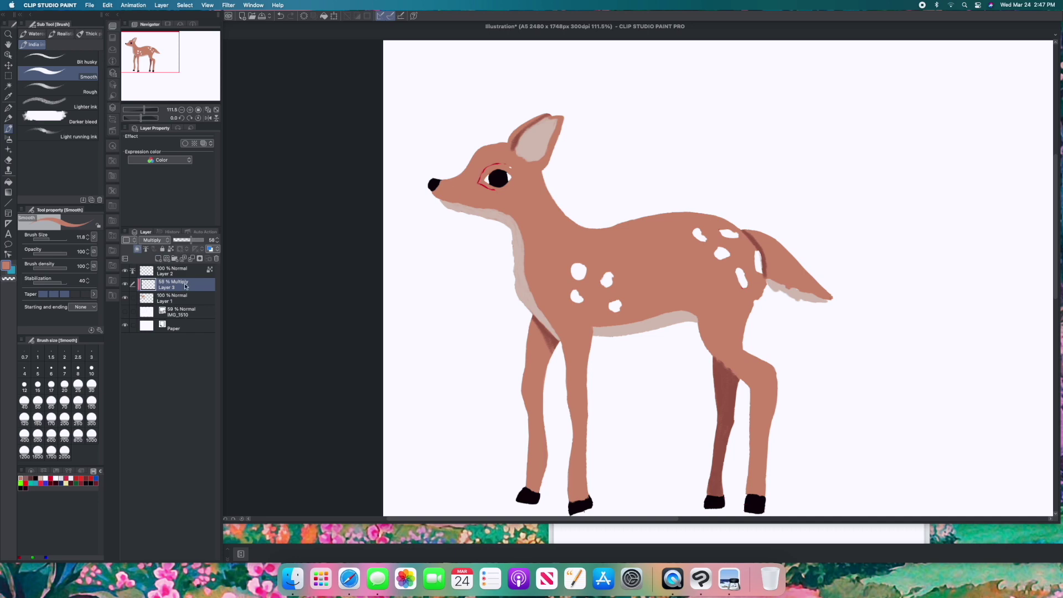
- Rename the three drawing layers, from top to bottom, as sketch, shadows and Color blocking
{"action": "left_click", "coordinate": [195, 284]}
{"action": "key", "text": "p"}
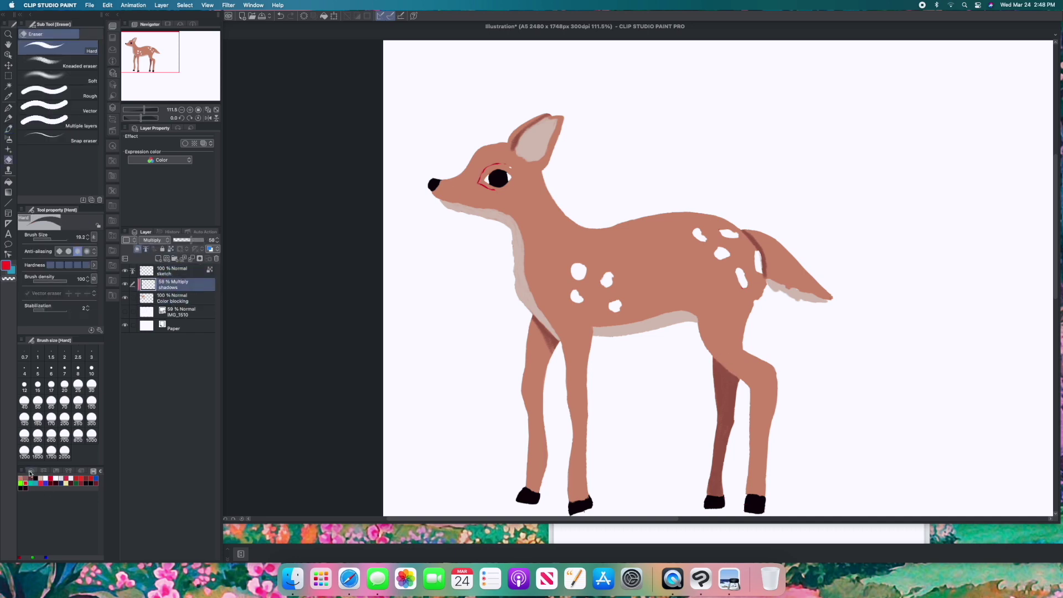
- Refine the ear's shadow and its pale inside on the shadows and Color blocking layers, using the Smooth brush with a sampled color
{"action": "key", "text": "e"}
{"action": "scroll", "coordinate": [552, 112], "scroll_direction": "up", "scroll_amount": 5}
{"action": "key", "text": "b"}
{"action": "mouse_move", "coordinate": [464, 313]}
{"action": "left_mouse_down"}
{"action": "mouse_move", "coordinate": [531, 188]}
{"action": "mouse_move", "coordinate": [623, 136]}
{"action": "mouse_move", "coordinate": [534, 213]}
{"action": "left_mouse_up"}
{"action": "key", "text": "e"}
{"action": "left_click", "coordinate": [182, 298]}
{"action": "key", "text": "b"}
{"action": "left_click", "coordinate": [631, 166], "text": "alt"}
{"action": "scroll", "coordinate": [609, 221], "scroll_direction": "down", "scroll_amount": 4}
- Clean up stray marks on the shadows and sketch layers with the Hard eraser at size 19.2
{"action": "left_click", "coordinate": [177, 284]}
{"action": "key", "text": "e"}
{"action": "scroll", "coordinate": [536, 166], "scroll_direction": "up", "scroll_amount": 1}
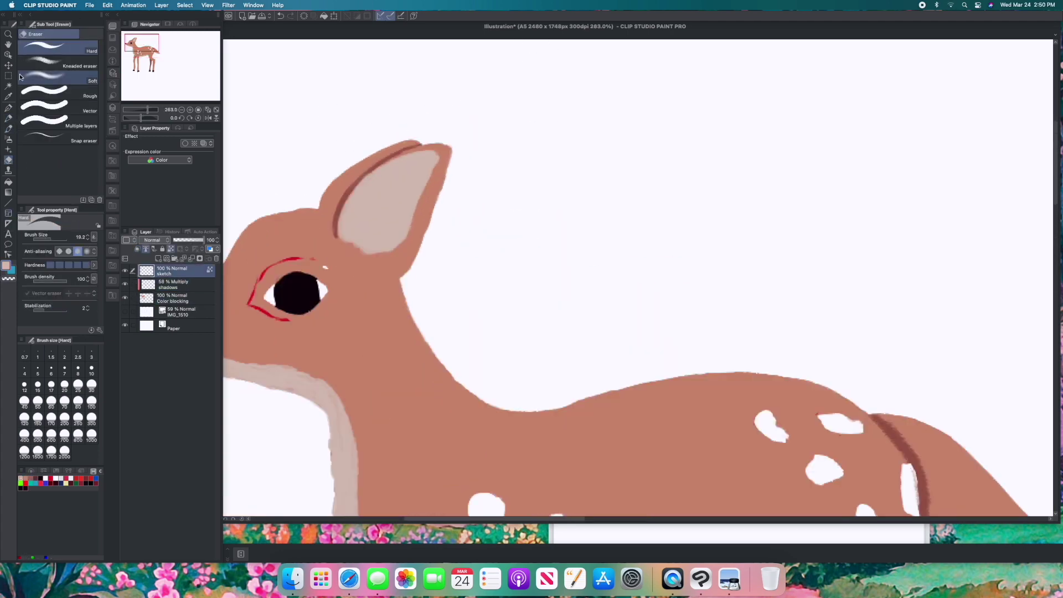
{"action": "left_click", "coordinate": [178, 274]}
{"action": "scroll", "coordinate": [349, 210], "scroll_direction": "down", "scroll_amount": 5}
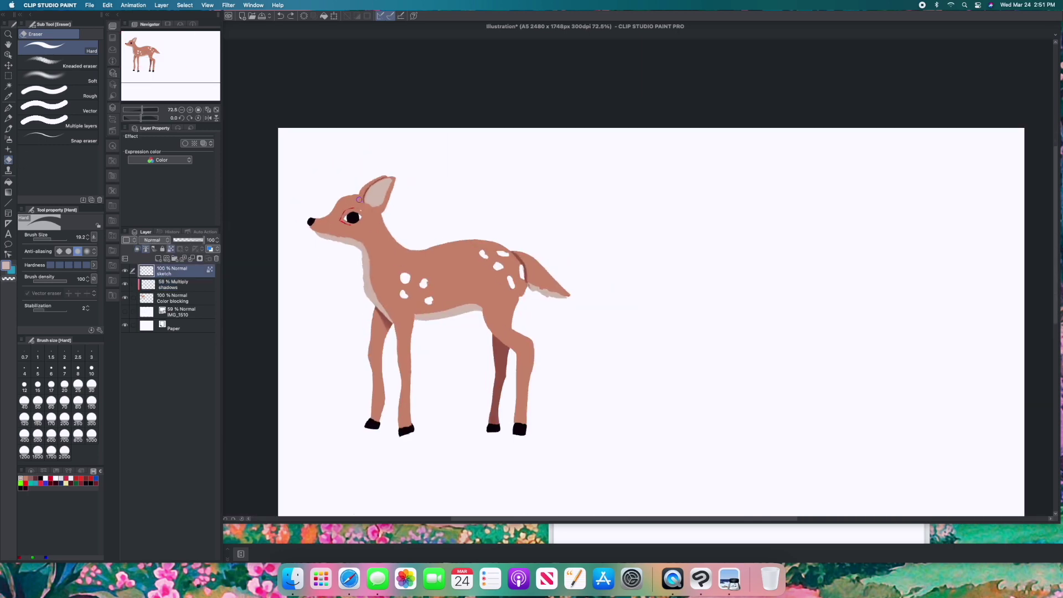
- Soften the ear and leg shadows on the shadows layer with the Blend tool at size 27.7
{"action": "scroll", "coordinate": [349, 211], "scroll_direction": "up", "scroll_amount": 2}
{"action": "left_click", "coordinate": [9, 181]}
{"action": "left_click", "coordinate": [8, 169]}
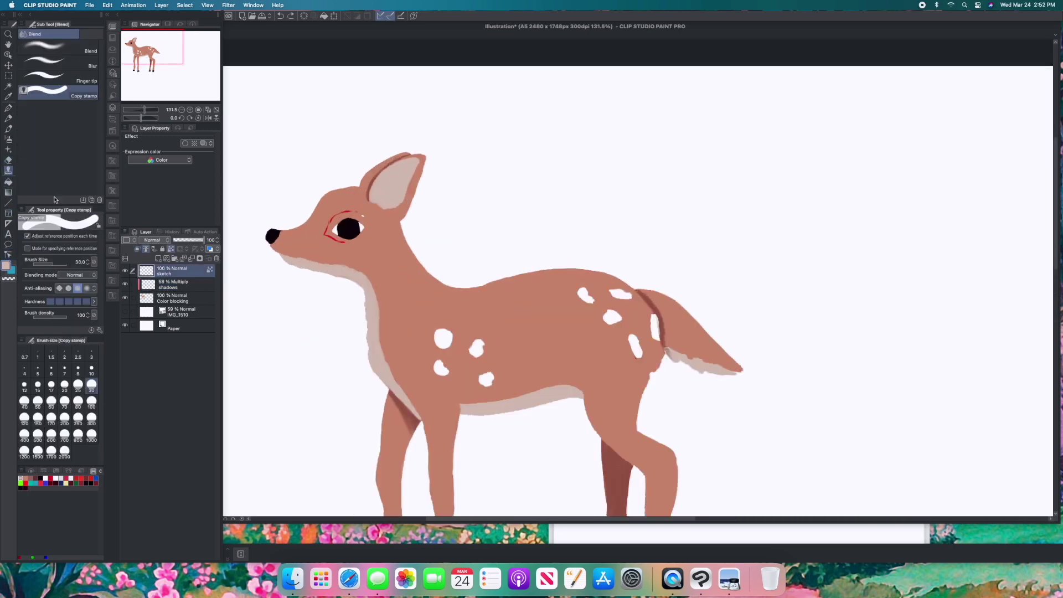
{"action": "left_click", "coordinate": [50, 47]}
{"action": "left_click", "coordinate": [192, 286]}
{"action": "scroll", "coordinate": [399, 382], "scroll_direction": "up", "scroll_amount": 1}
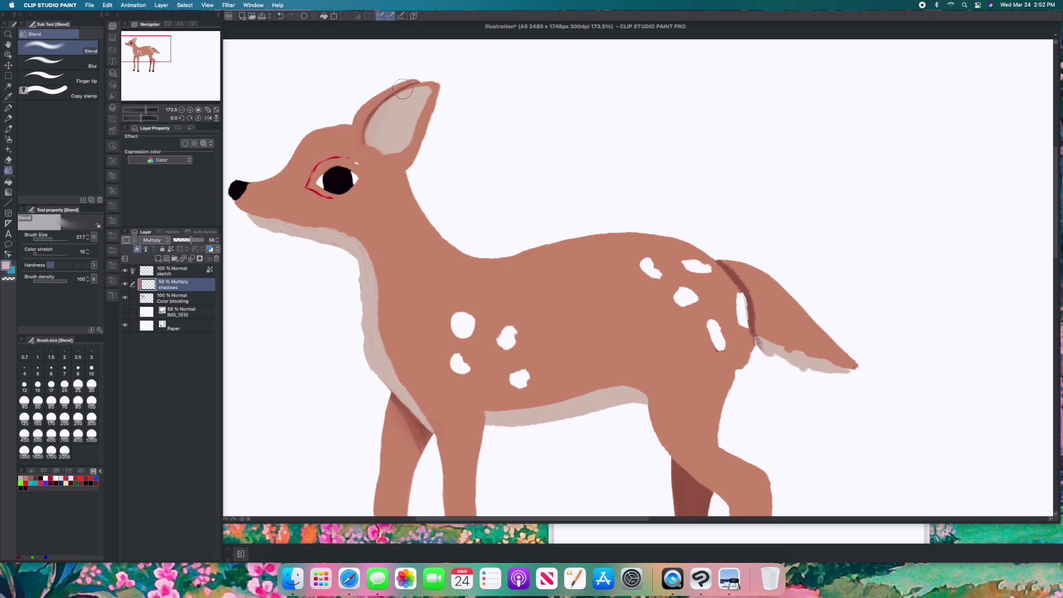
{"action": "scroll", "coordinate": [706, 260], "scroll_direction": "down", "scroll_amount": 2}
- Blend the edges of the pale chest strip, tail underside and white spots on the Color blocking layer, using size 5.7 for the spots
{"action": "key", "text": "alt+bracketleft"}
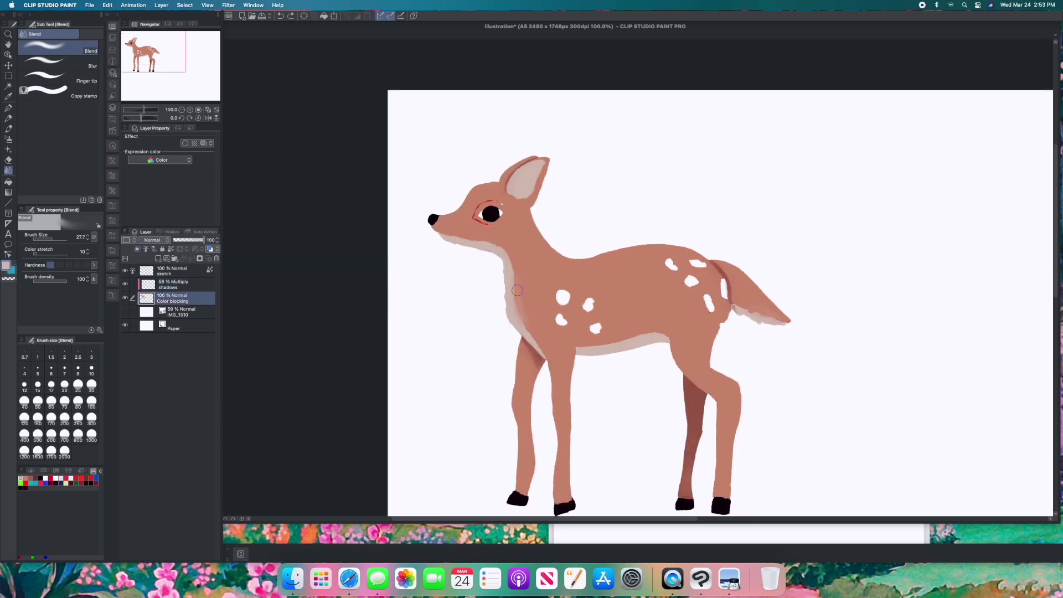
{"action": "scroll", "coordinate": [558, 456], "scroll_direction": "up", "scroll_amount": 1}
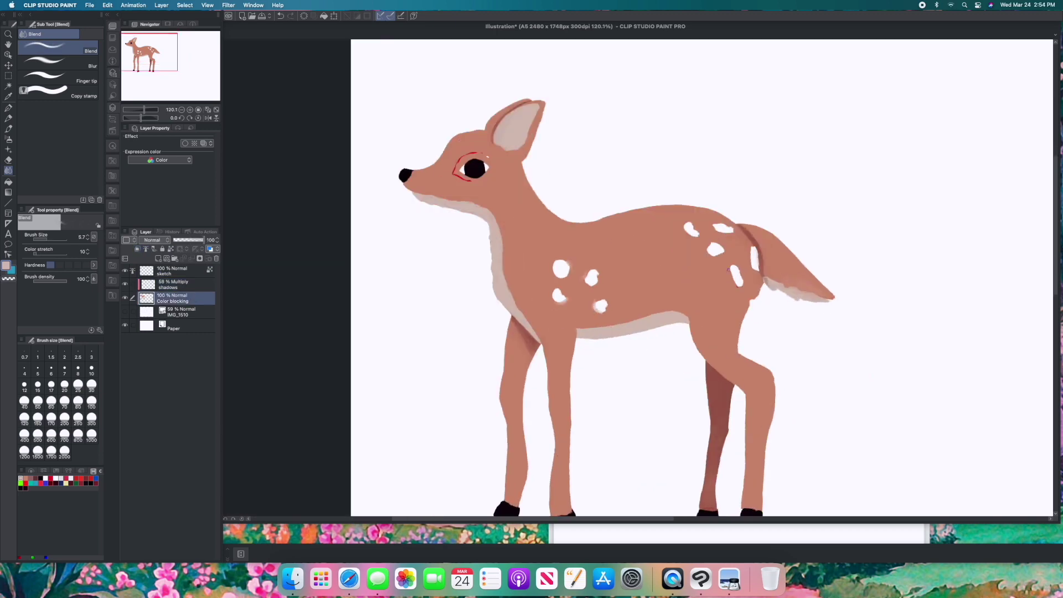
{"action": "scroll", "coordinate": [730, 264], "scroll_direction": "down", "scroll_amount": 1}
- Recolor the red eye outline dark brown on the sketch layer with the Smooth brush at size 11.8
{"action": "key", "text": "e"}
{"action": "scroll", "coordinate": [637, 260], "scroll_direction": "up", "scroll_amount": 2}
{"action": "left_click", "coordinate": [177, 271]}
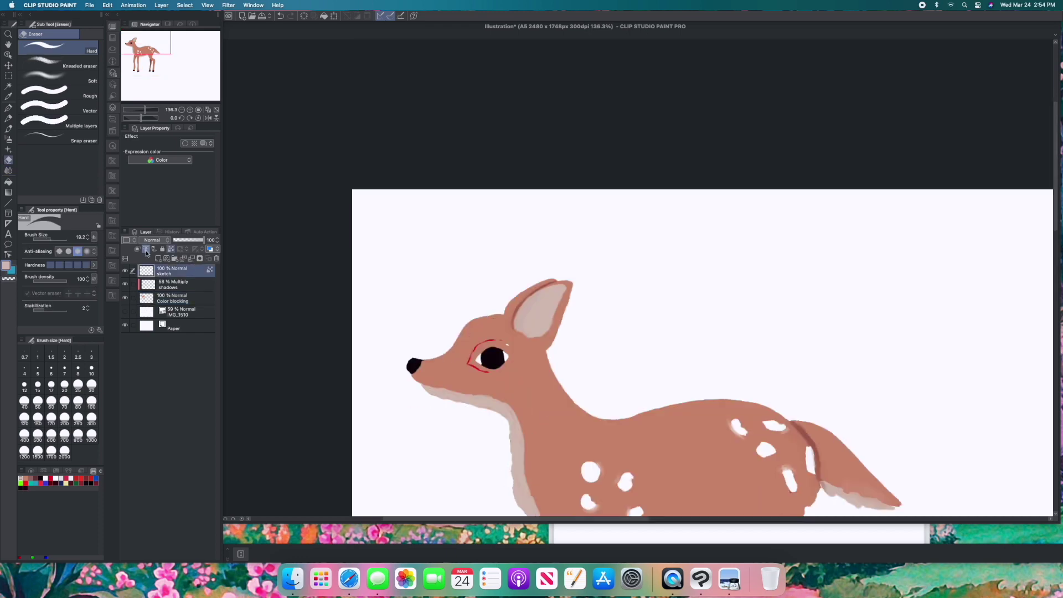
{"action": "key", "text": "b"}
{"action": "scroll", "coordinate": [498, 363], "scroll_direction": "down", "scroll_amount": 2}
{"action": "scroll", "coordinate": [498, 362], "scroll_direction": "up", "scroll_amount": 3}
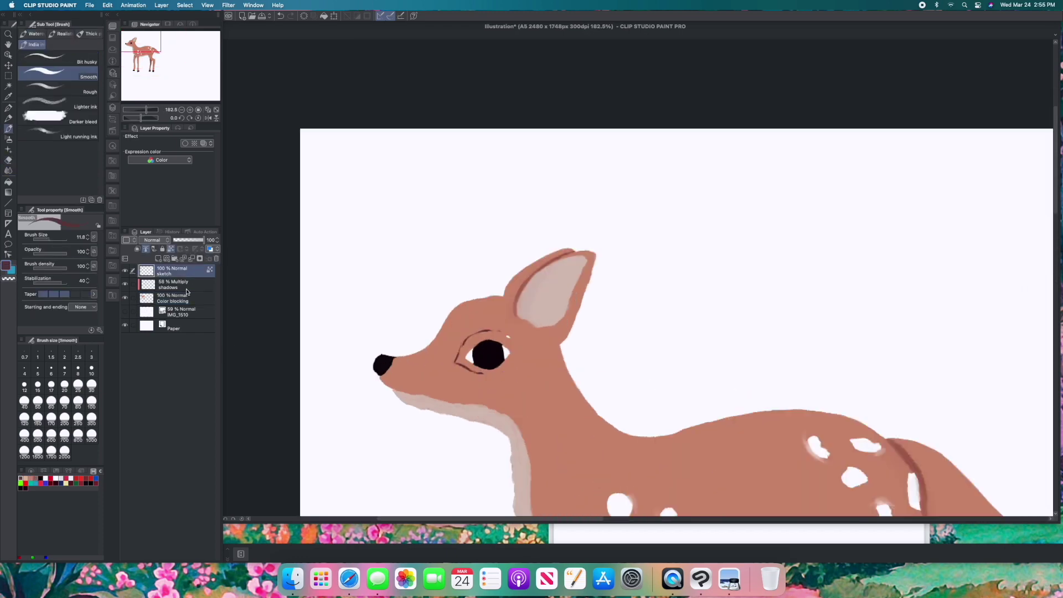
- Paint shadows along the mouth, legs and belly on the shadows layer with the Smooth brush and Rough pencil at size 11.8
{"action": "key", "text": "alt+bracketleft"}
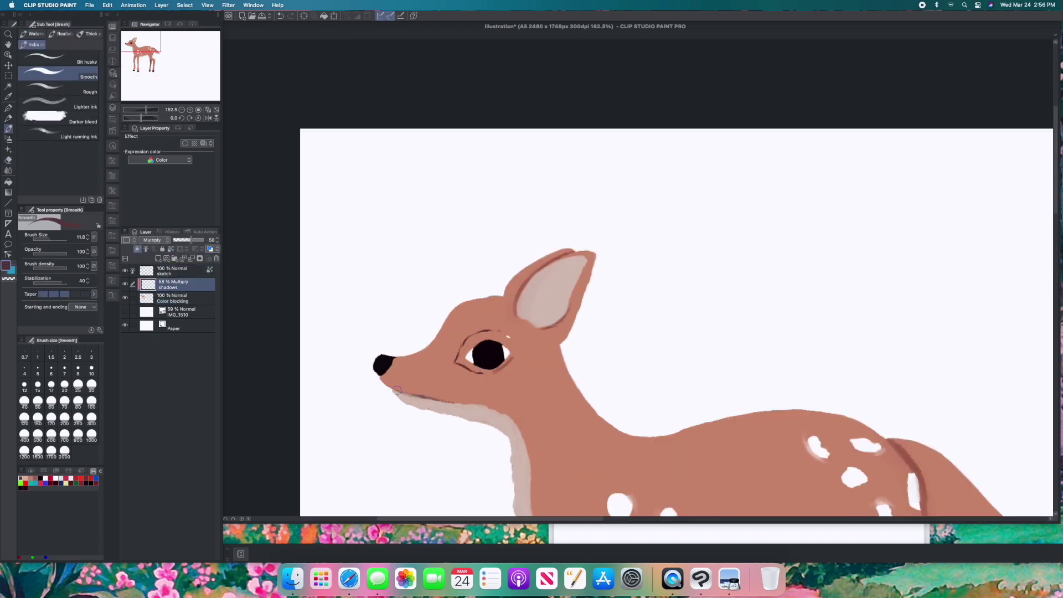
{"action": "scroll", "coordinate": [562, 350], "scroll_direction": "down", "scroll_amount": 3}
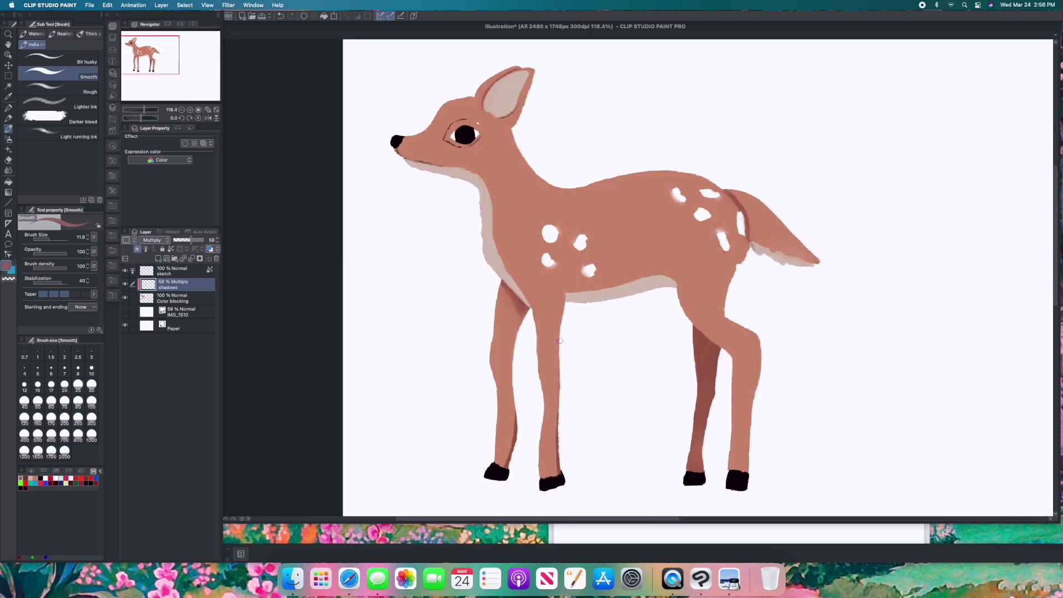
{"action": "key", "text": "p"}
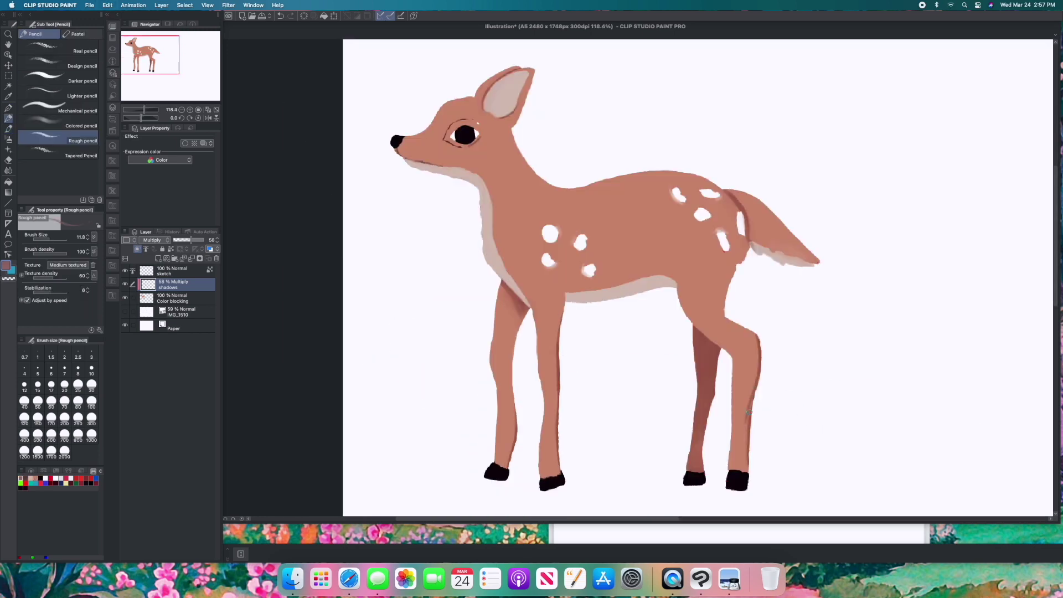
- Soften the new leg and belly shadows with the Blend tool at size 15
{"action": "key", "text": "j"}
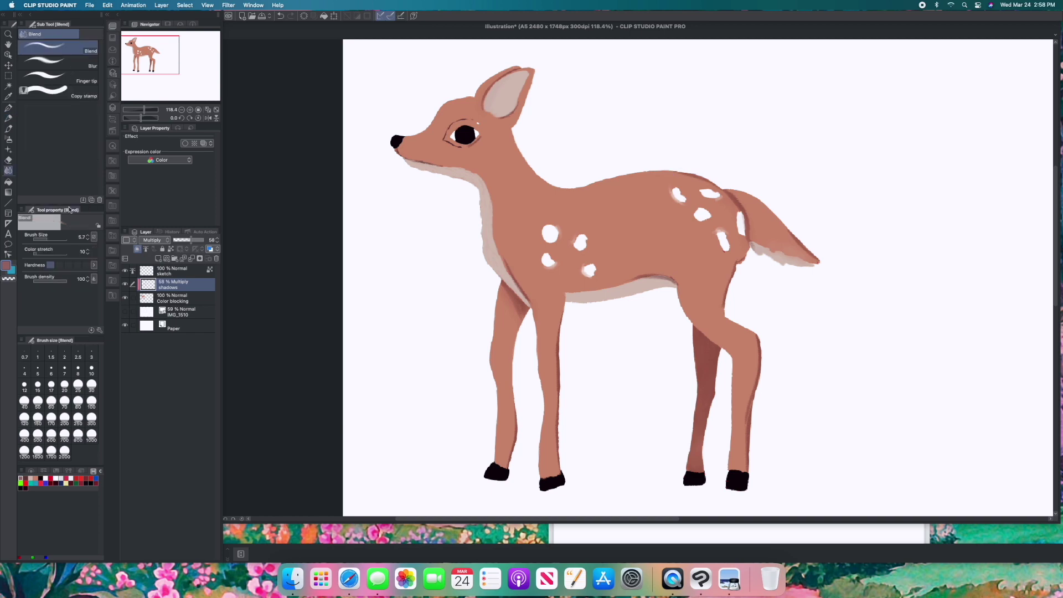
{"action": "key", "text": "bracketright"}
{"action": "key", "text": "bracketright"}
{"action": "key", "text": "bracketright"}
{"action": "key", "text": "bracketright"}
{"action": "key", "text": "bracketright"}
{"action": "key", "text": "bracketright"}
{"action": "key", "text": "super+minus"}
{"action": "key", "text": "super+minus"}
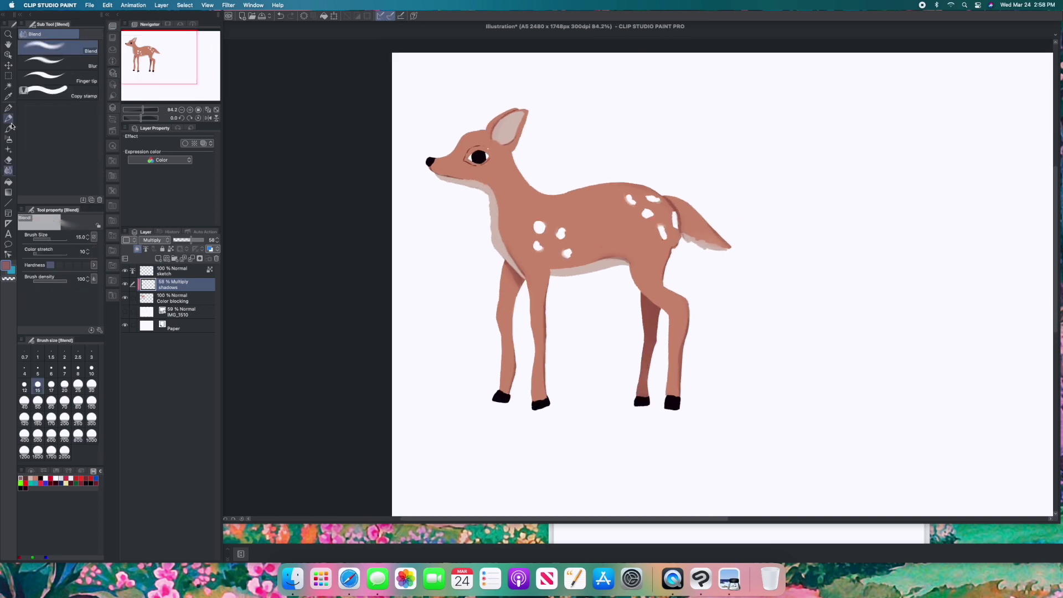
- Shade the top edge of the fawn's back and its lower legs with the Rough pencil, and blend the strokes at size 15
{"action": "key", "text": "p"}
{"action": "key", "text": "j"}
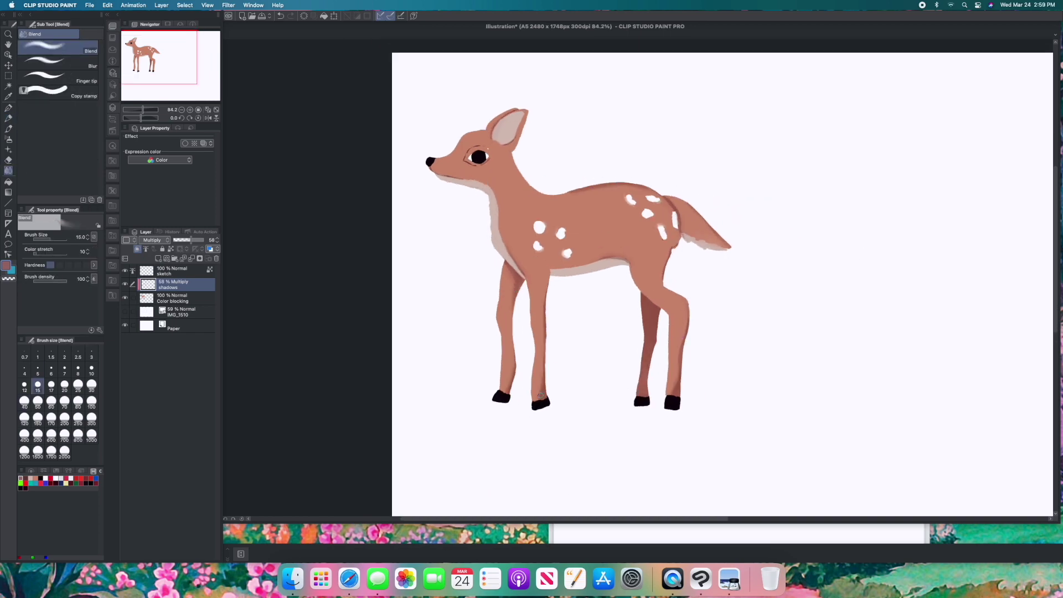
{"action": "key", "text": "p"}
- Create a new layer directly above Color blocking and clip it to the layer below
{"action": "key", "text": "super+shift+n"}
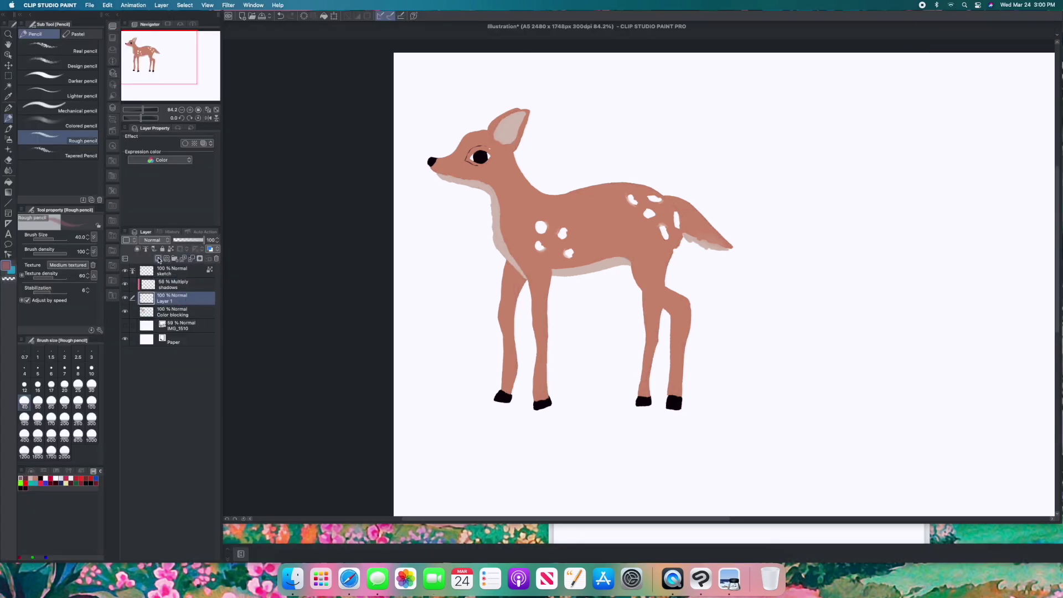
{"action": "left_click", "coordinate": [137, 248]}
{"action": "scroll", "coordinate": [527, 108], "scroll_direction": "up", "scroll_amount": 2}
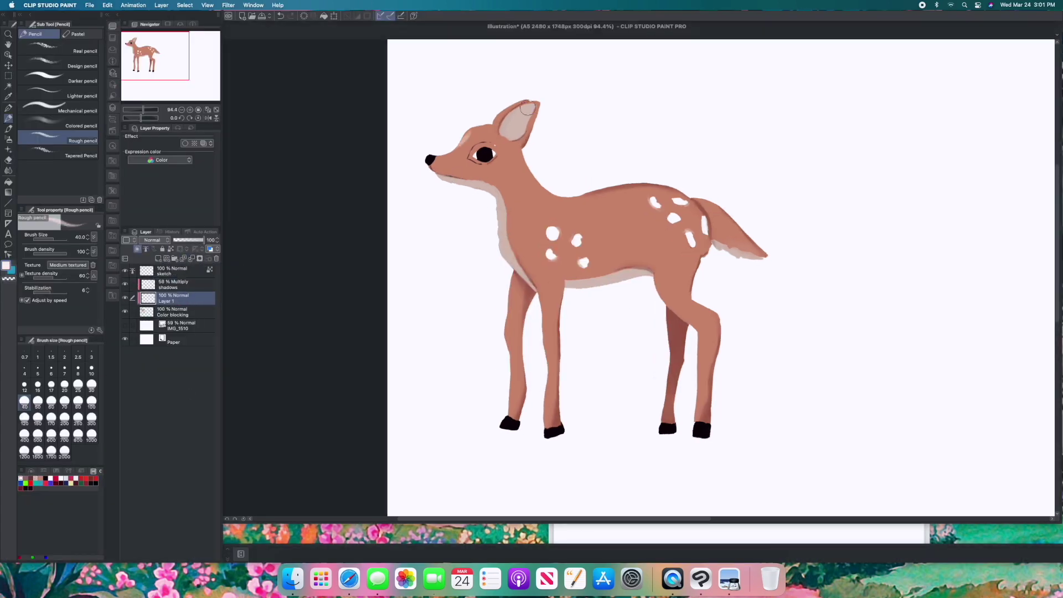
- Add pale highlights along the forehead and front legs on the new Layer 1 with the Rough pencil at sizes 10.4 and 20
{"action": "key", "text": "bracketleft"}
{"action": "scroll", "coordinate": [467, 137], "scroll_direction": "up", "scroll_amount": 2}
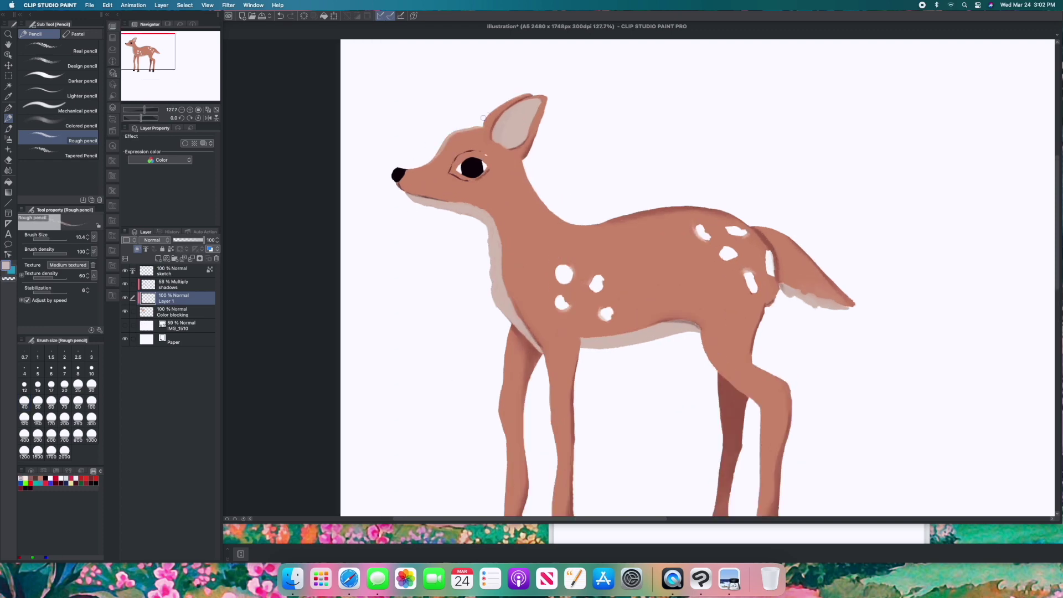
{"action": "scroll", "coordinate": [752, 288], "scroll_direction": "down", "scroll_amount": 2}
{"action": "key", "text": "bracketright"}
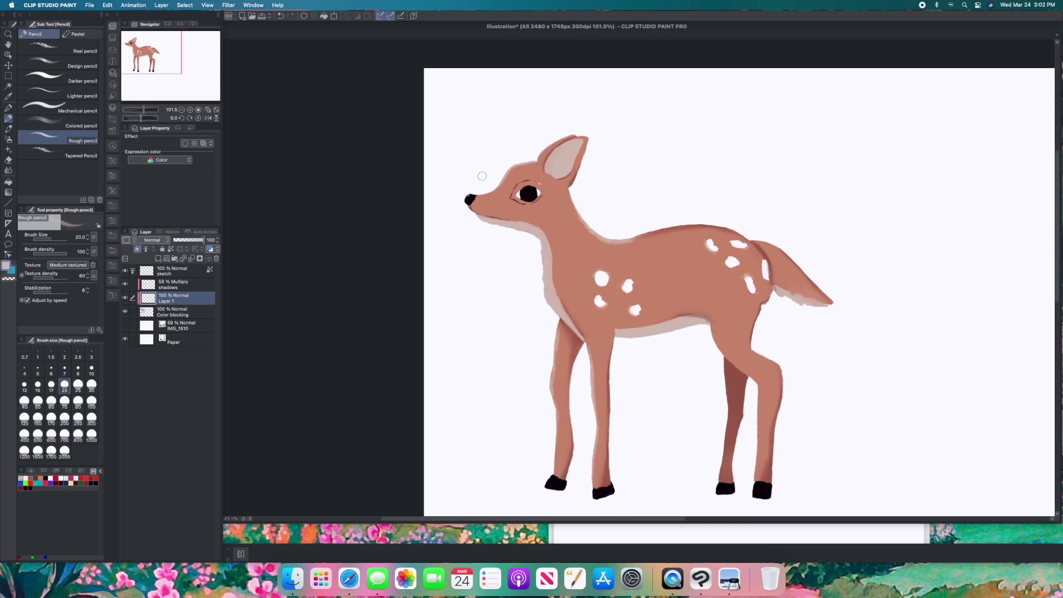
- Add white highlights in the fawn's eye and along its hind thigh with the Darker pencil at size 10
{"action": "scroll", "coordinate": [482, 176], "scroll_direction": "up", "scroll_amount": 2}
{"action": "key", "text": "p"}
{"action": "scroll", "coordinate": [733, 189], "scroll_direction": "down", "scroll_amount": 3}
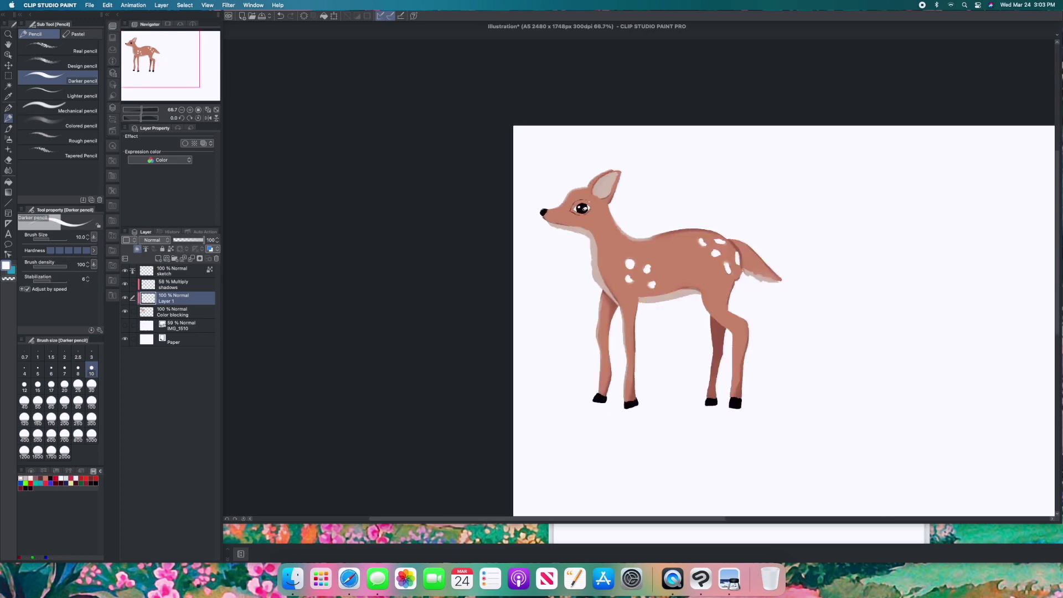
{"action": "scroll", "coordinate": [608, 273], "scroll_direction": "up", "scroll_amount": 1}
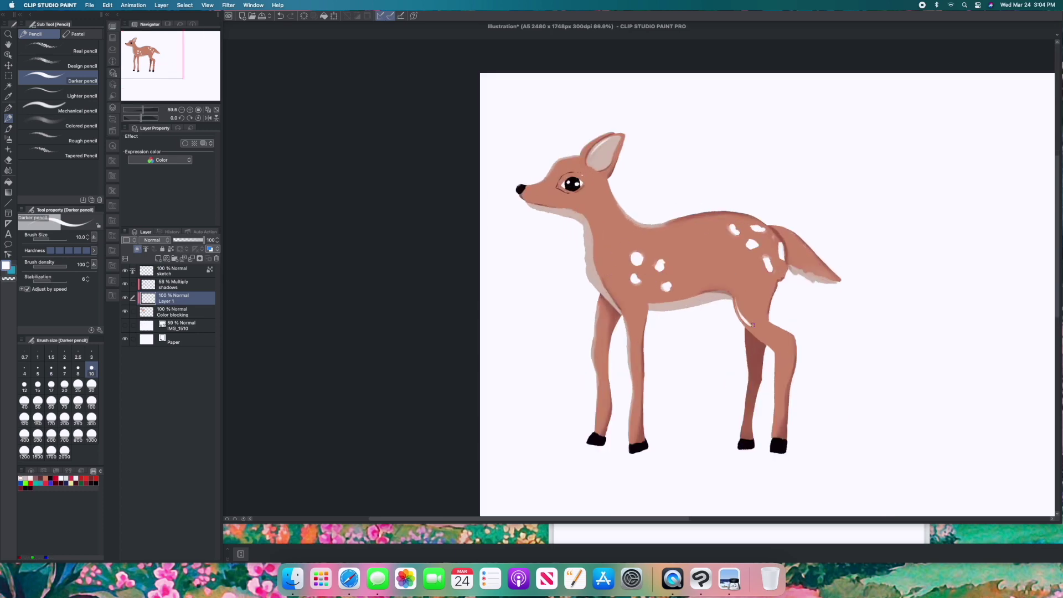
- Add soft, pale highlights to the snout, ear and rump on Layer 1 with the Design pencil at size 27.7
{"action": "scroll", "coordinate": [634, 248], "scroll_direction": "up", "scroll_amount": 3}
{"action": "key", "text": "comma"}
{"action": "scroll", "coordinate": [568, 85], "scroll_direction": "down", "scroll_amount": 3}
{"action": "scroll", "coordinate": [531, 33], "scroll_direction": "up", "scroll_amount": 5}
{"action": "scroll", "coordinate": [521, 185], "scroll_direction": "down", "scroll_amount": 5}
{"action": "scroll", "coordinate": [775, 271], "scroll_direction": "up", "scroll_amount": 2}
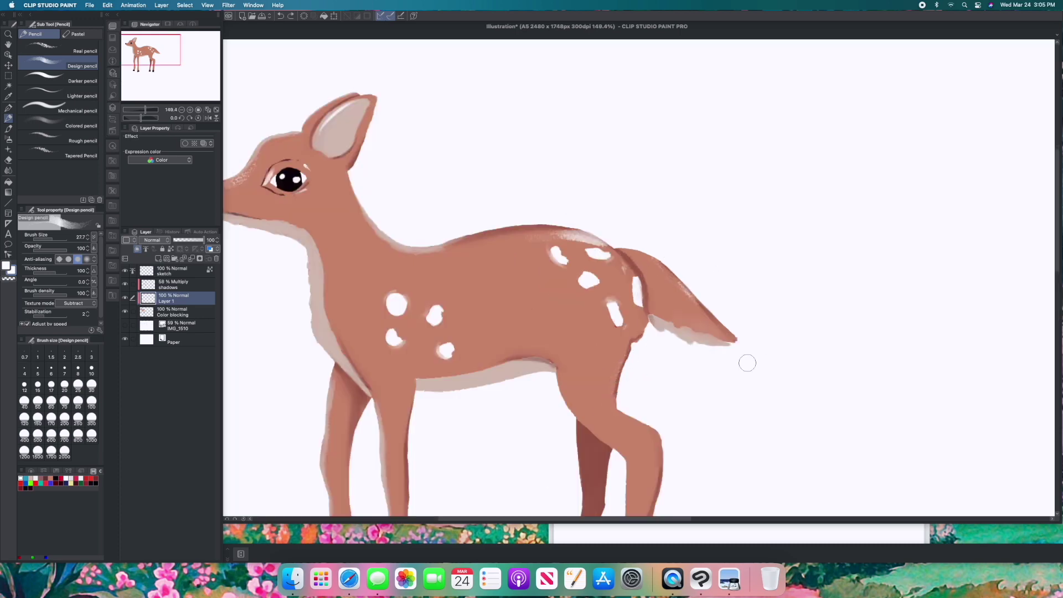
- Soften the pale highlights on the fawn's tail and legs on Layer 1 with the Blend tool at size 40
{"action": "scroll", "coordinate": [515, 446], "scroll_direction": "down", "scroll_amount": 2}
{"action": "key", "text": "j"}
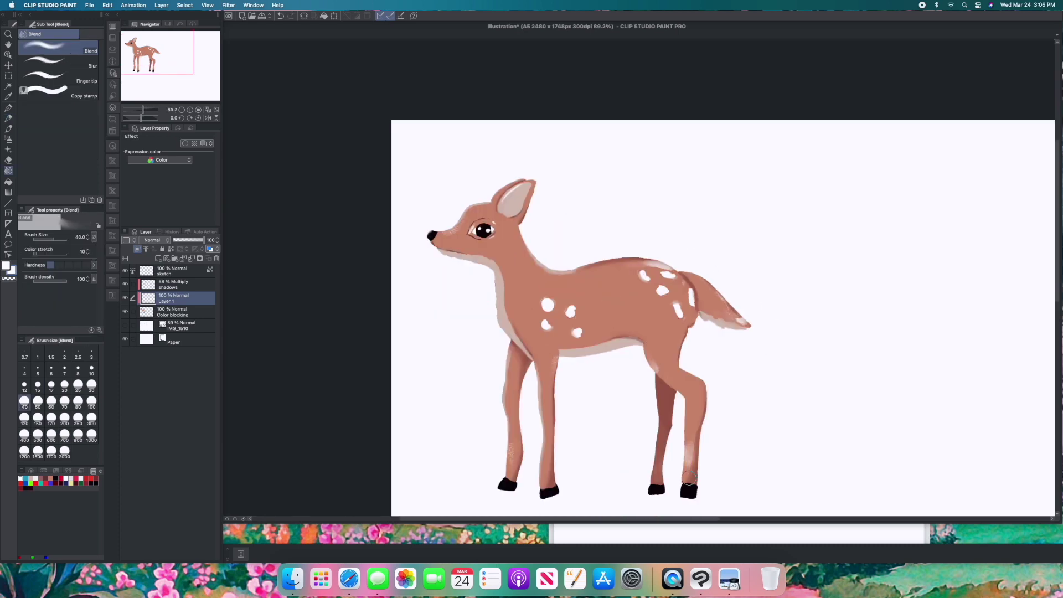
{"action": "scroll", "coordinate": [582, 228], "scroll_direction": "up", "scroll_amount": 3}
- Draw fine black accent lines at the mouth, eye, ear base, belly and tail base on Color blocking with the Real G-Pen at size 3.8
{"action": "key", "text": "p"}
{"action": "key", "text": "alt+bracketleft"}
{"action": "scroll", "coordinate": [429, 230], "scroll_direction": "down", "scroll_amount": 4}
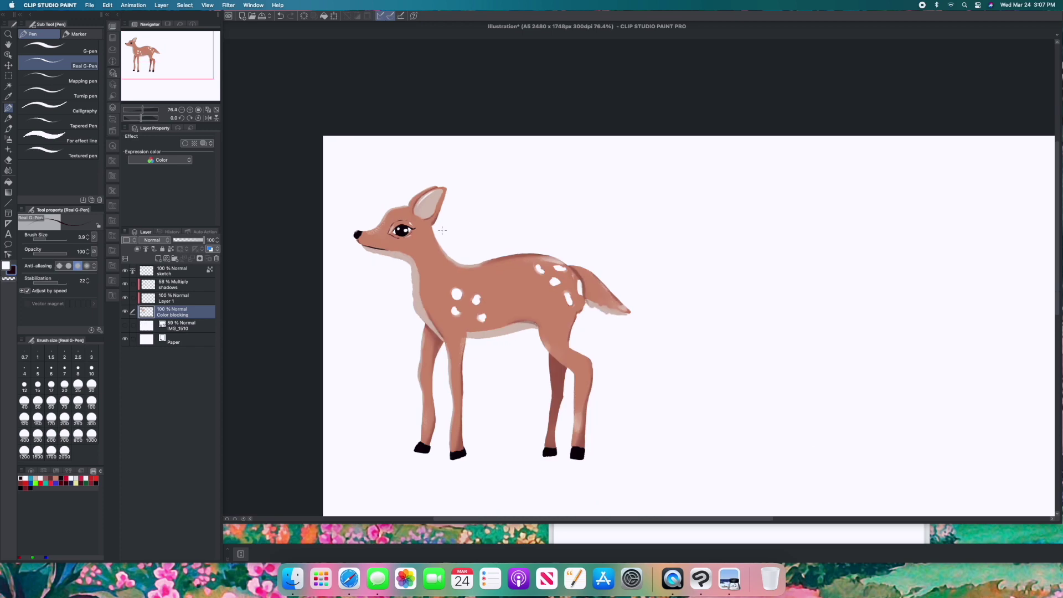
{"action": "scroll", "coordinate": [442, 230], "scroll_direction": "up", "scroll_amount": 1}
{"action": "scroll", "coordinate": [442, 230], "scroll_direction": "left", "scroll_amount": 3}
{"action": "key", "text": "super+equal"}
{"action": "key", "text": "super+equal"}
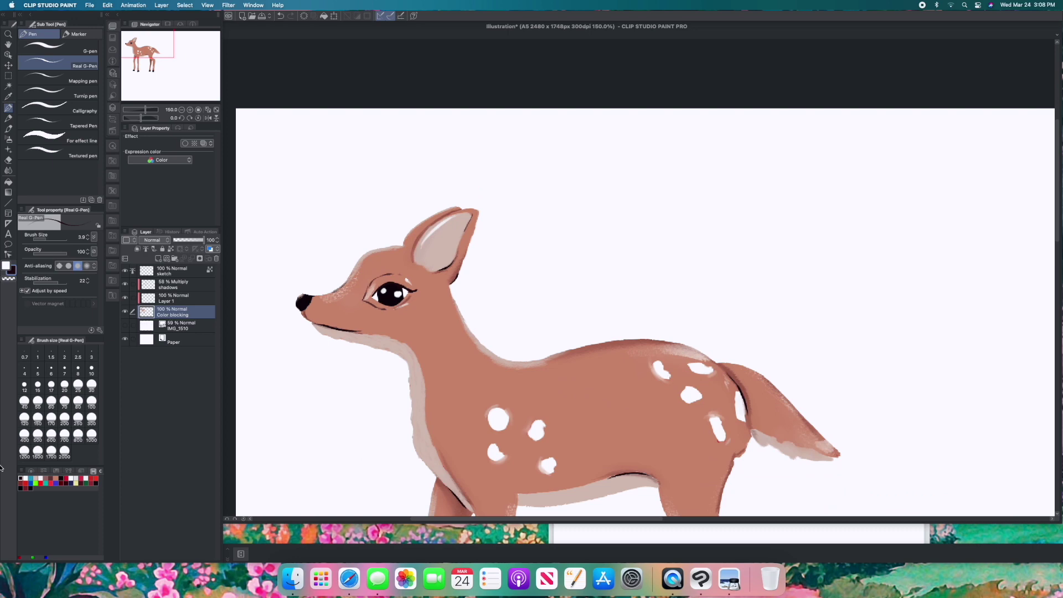
- Paint a dense dark green foliage patch beneath the fawn on a new layer below Color blocking with the Darker bleed brush at size 461.1
{"action": "key", "text": "super+0"}
{"action": "key", "text": "super+shift+n"}
{"action": "key", "text": "b"}
{"action": "key", "text": "x"}
{"action": "mouse_move", "coordinate": [550, 356]}
{"action": "left_mouse_down"}
{"action": "mouse_move", "coordinate": [421, 398]}
{"action": "mouse_move", "coordinate": [621, 336]}
{"action": "left_mouse_up"}
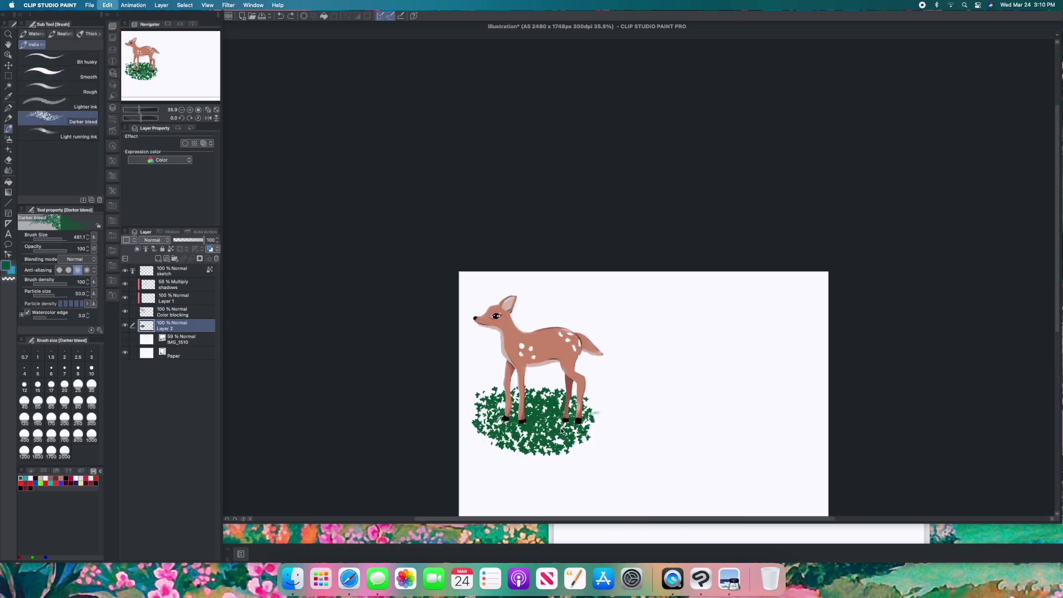
{"action": "scroll", "coordinate": [636, 421], "scroll_direction": "up", "scroll_amount": 4}
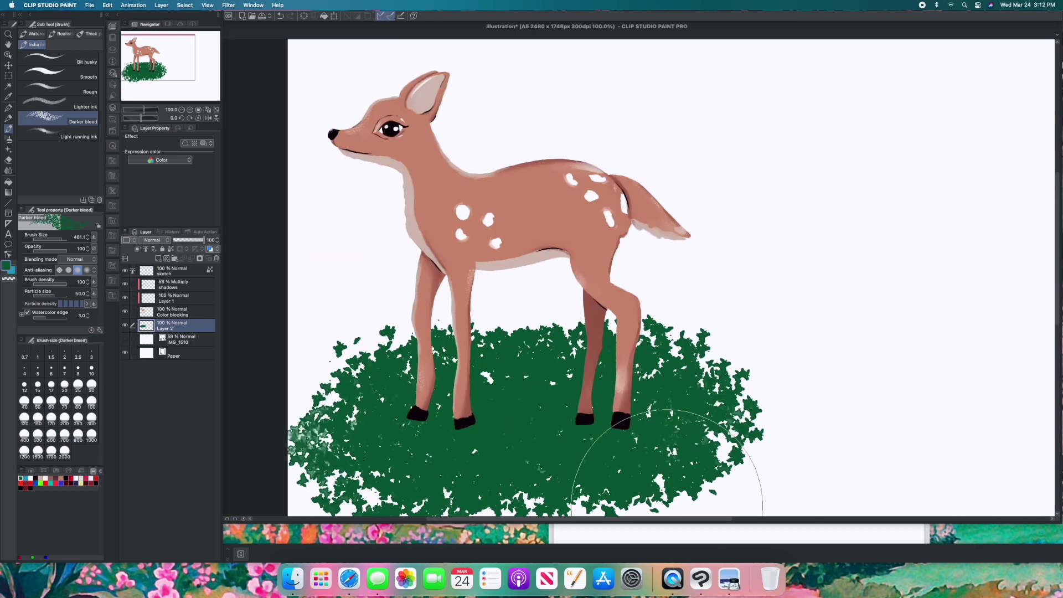
{"action": "scroll", "coordinate": [667, 505], "scroll_direction": "left", "scroll_amount": 5}
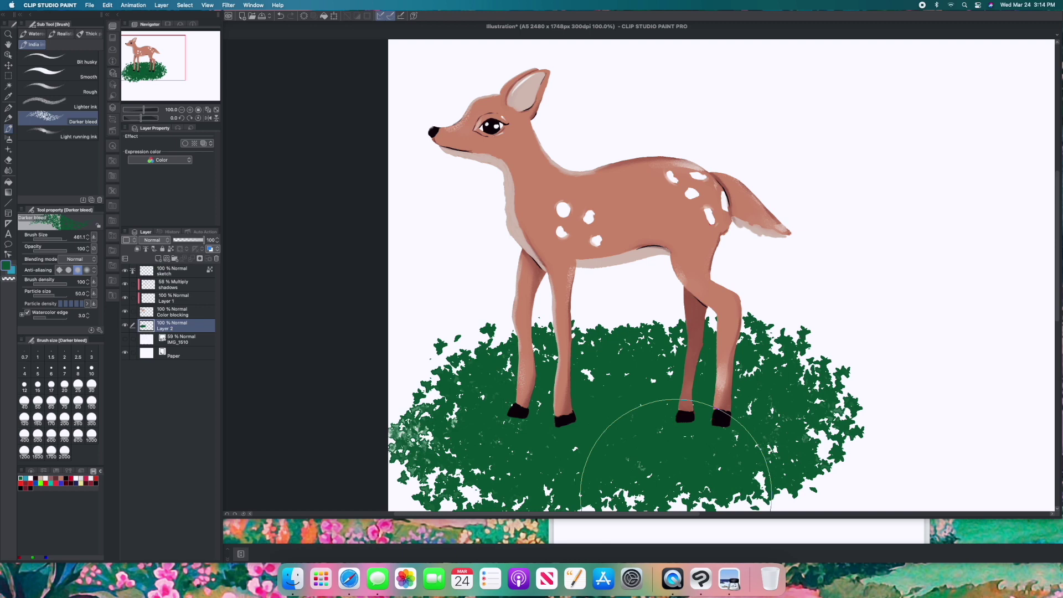
{"action": "scroll", "coordinate": [550, 202], "scroll_direction": "down", "scroll_amount": 3}
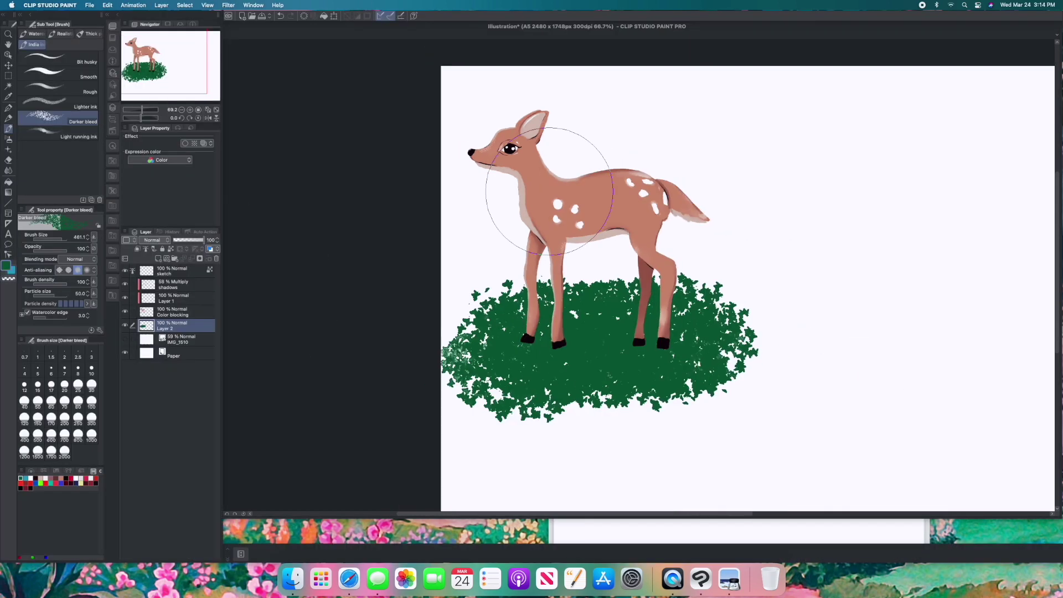